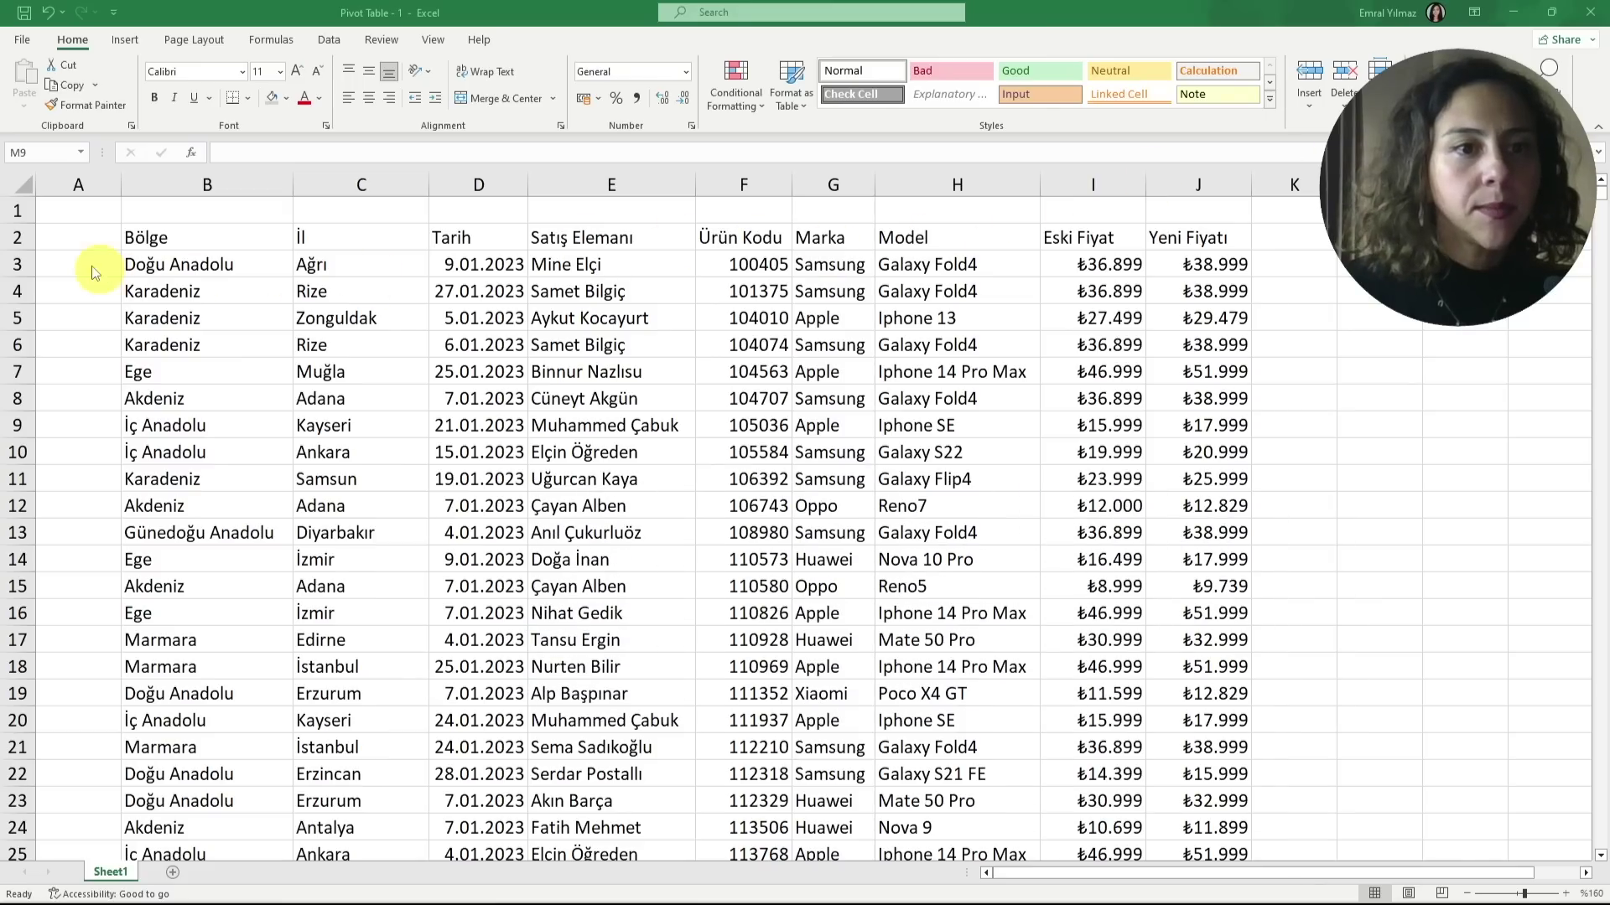
Select the header row, columns B–J and the salesperson column to check the data's extent
{"action": "left_click", "coordinate": [16, 242]}
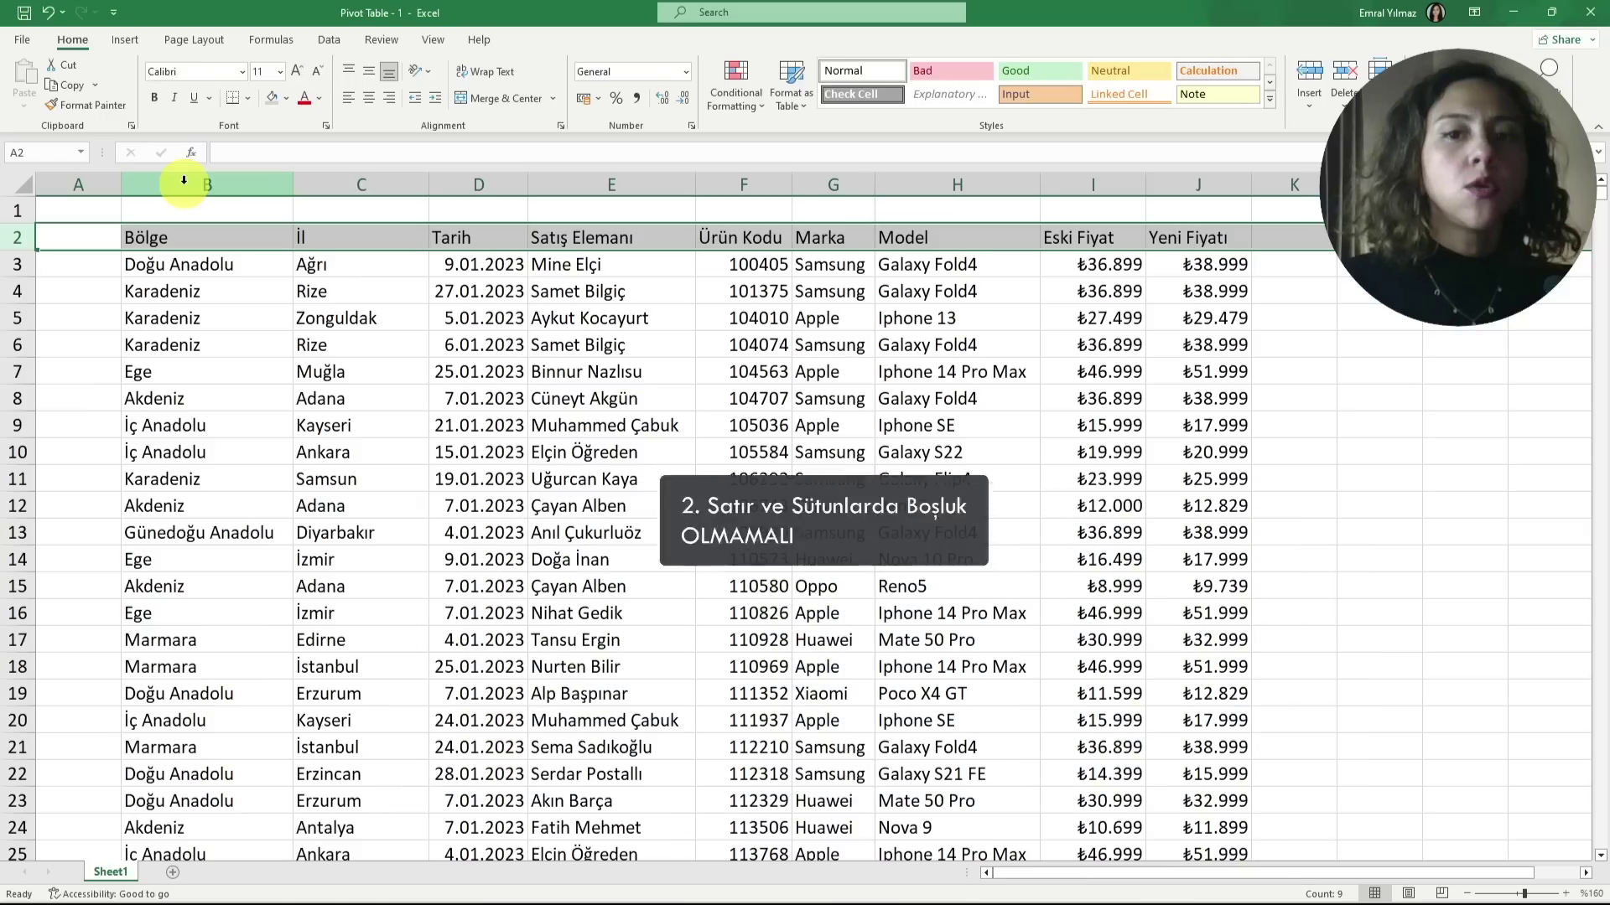
{"action": "left_click_drag", "start_coordinate": [193, 181], "coordinate": [1190, 184]}
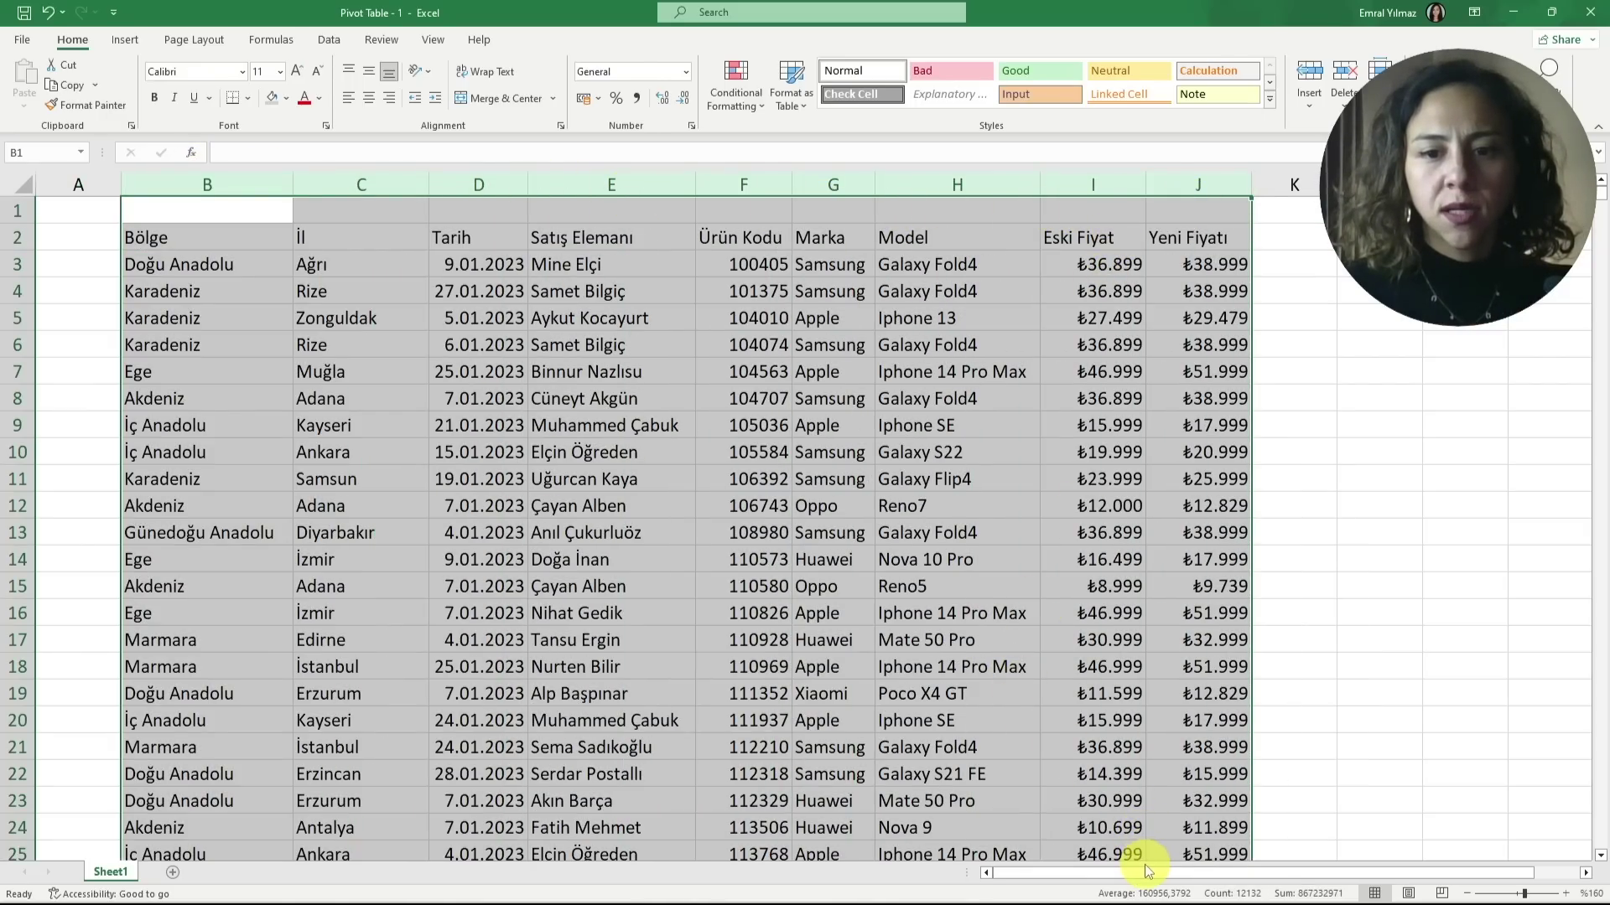
{"action": "mouse_move", "coordinate": [1145, 870]}
{"action": "left_mouse_down"}
{"action": "mouse_move", "coordinate": [1239, 891]}
{"action": "mouse_move", "coordinate": [1123, 892]}
{"action": "left_mouse_up"}
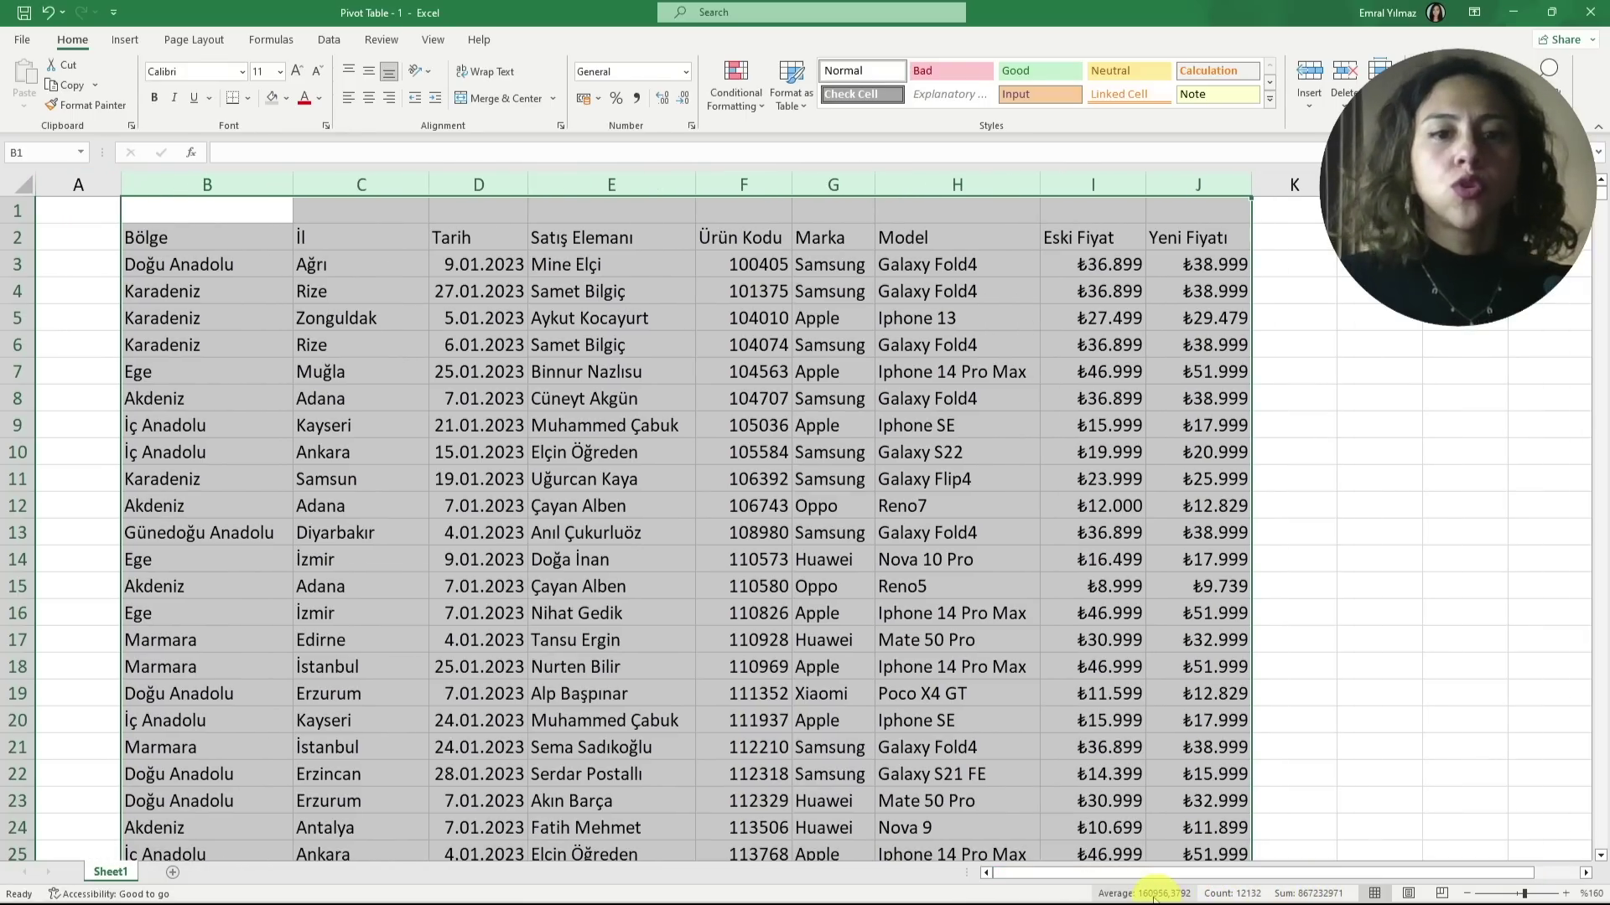
{"action": "left_click", "coordinate": [581, 266]}
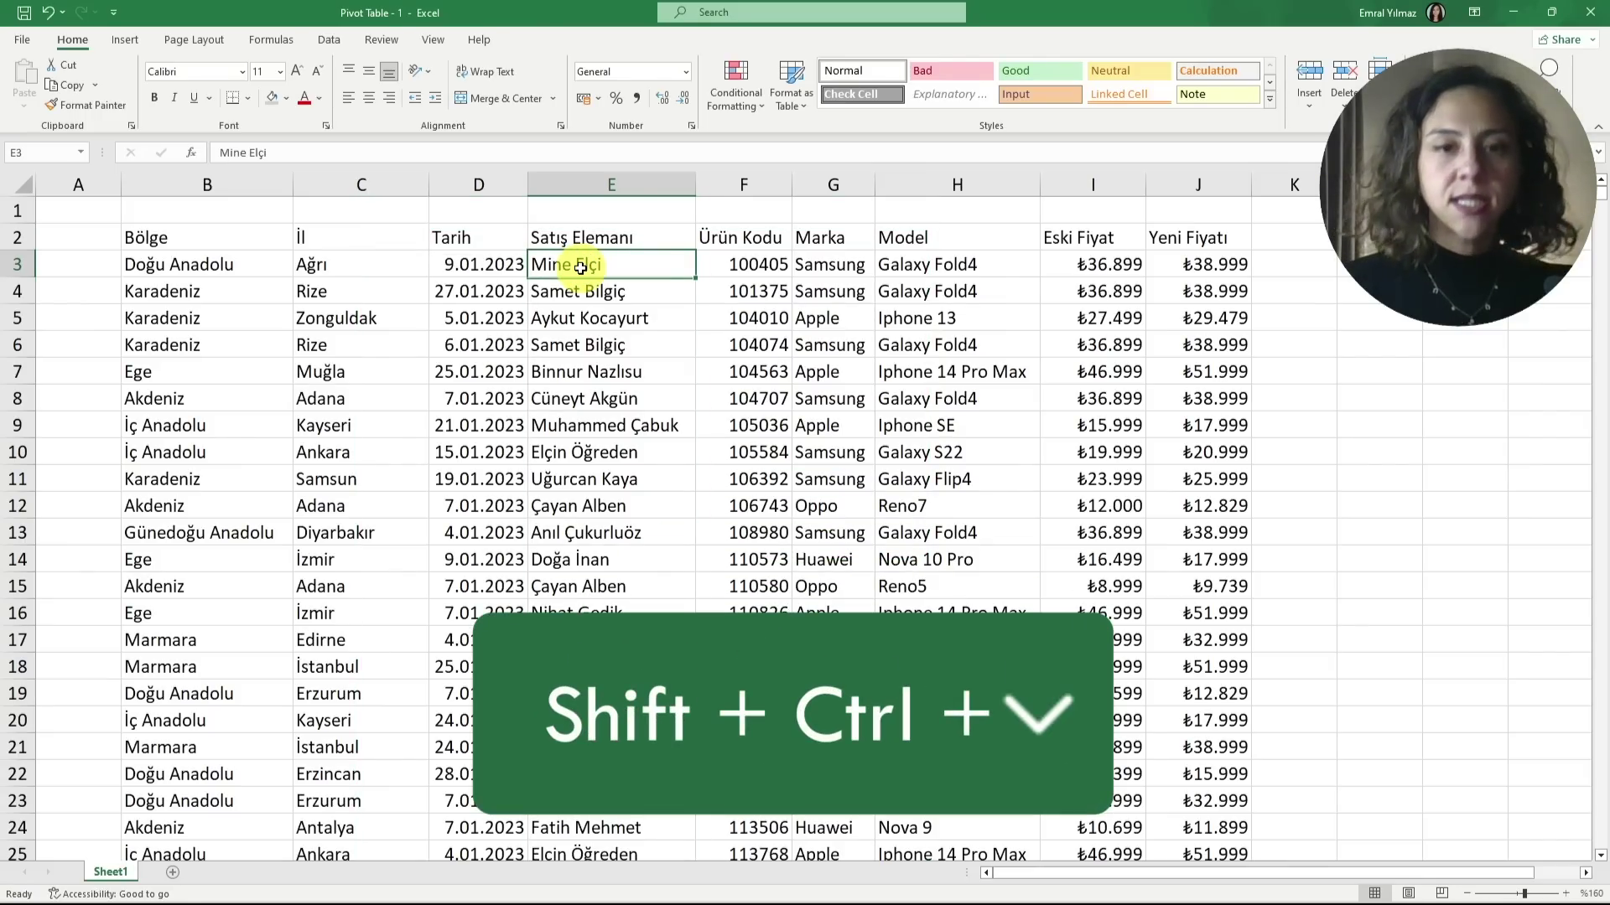
{"action": "key", "text": "ctrl+shift+Down"}
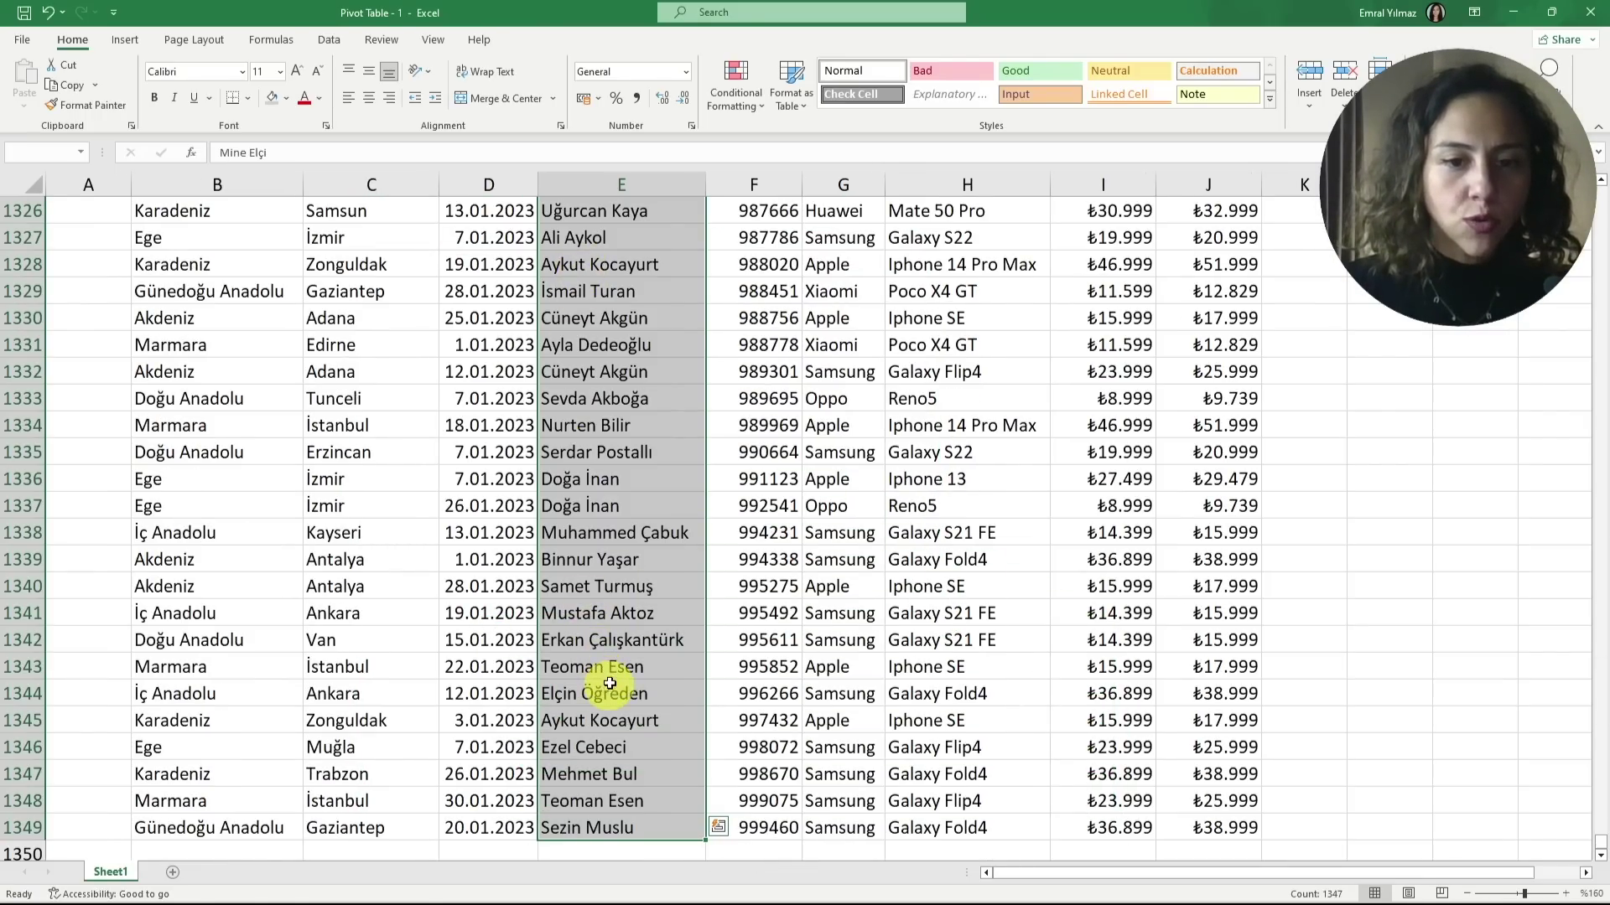
{"action": "scroll", "coordinate": [632, 597], "scroll_direction": "down", "scroll_amount": 3}
{"action": "scroll", "coordinate": [633, 597], "scroll_direction": "down", "scroll_amount": 3}
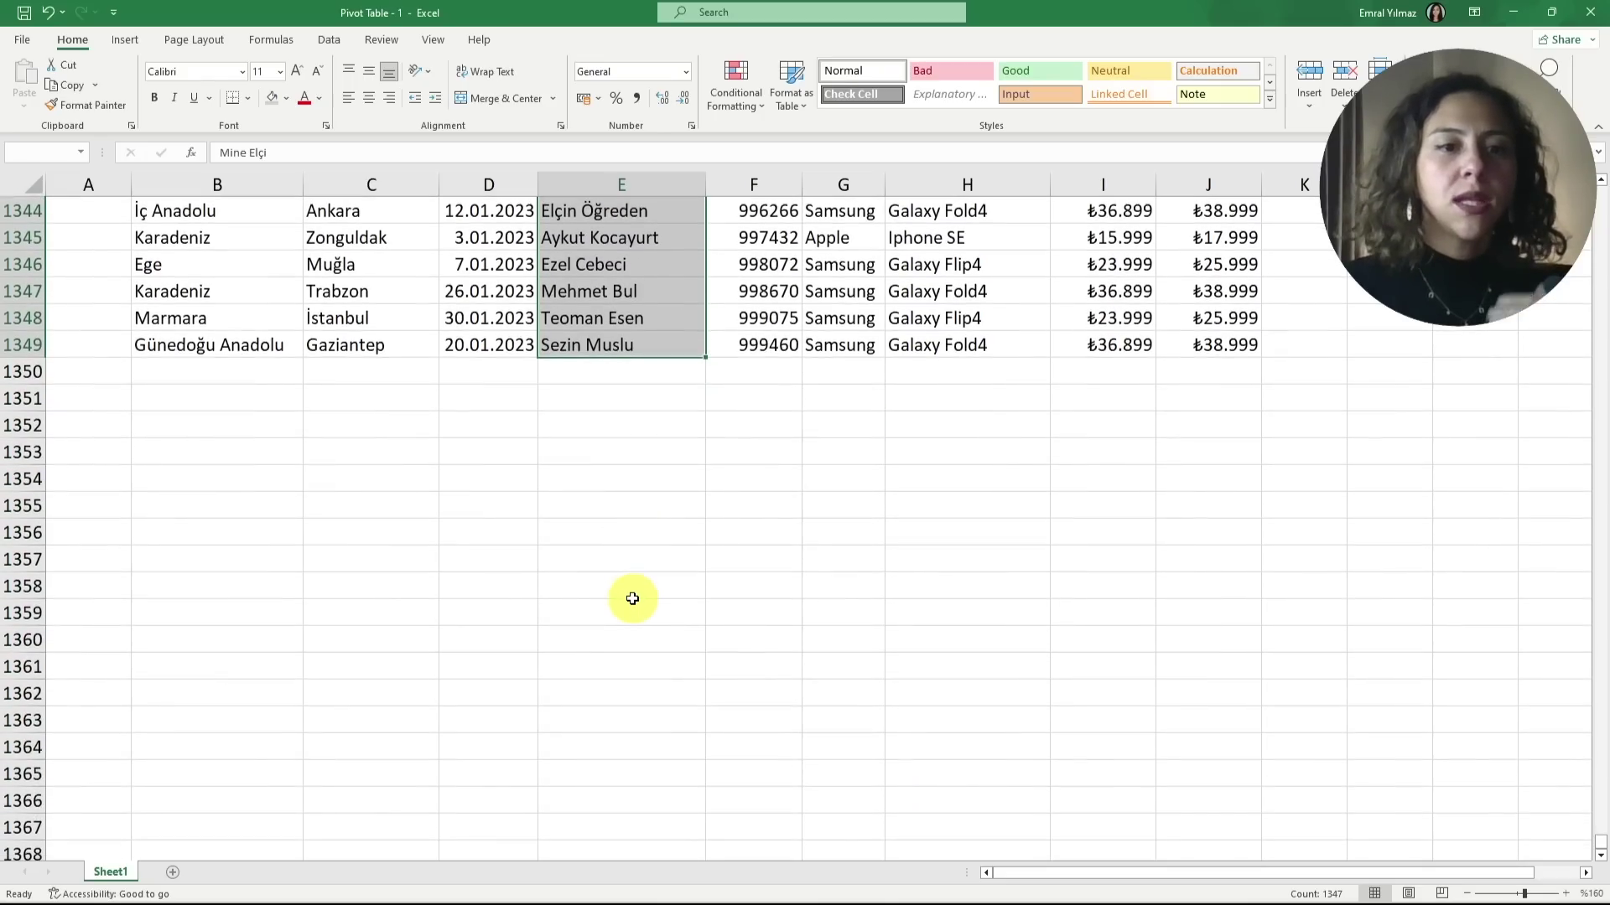
{"action": "scroll", "coordinate": [631, 600], "scroll_direction": "down", "scroll_amount": 1}
{"action": "scroll", "coordinate": [629, 602], "scroll_direction": "down", "scroll_amount": 2}
{"action": "scroll", "coordinate": [630, 602], "scroll_direction": "up", "scroll_amount": 1}
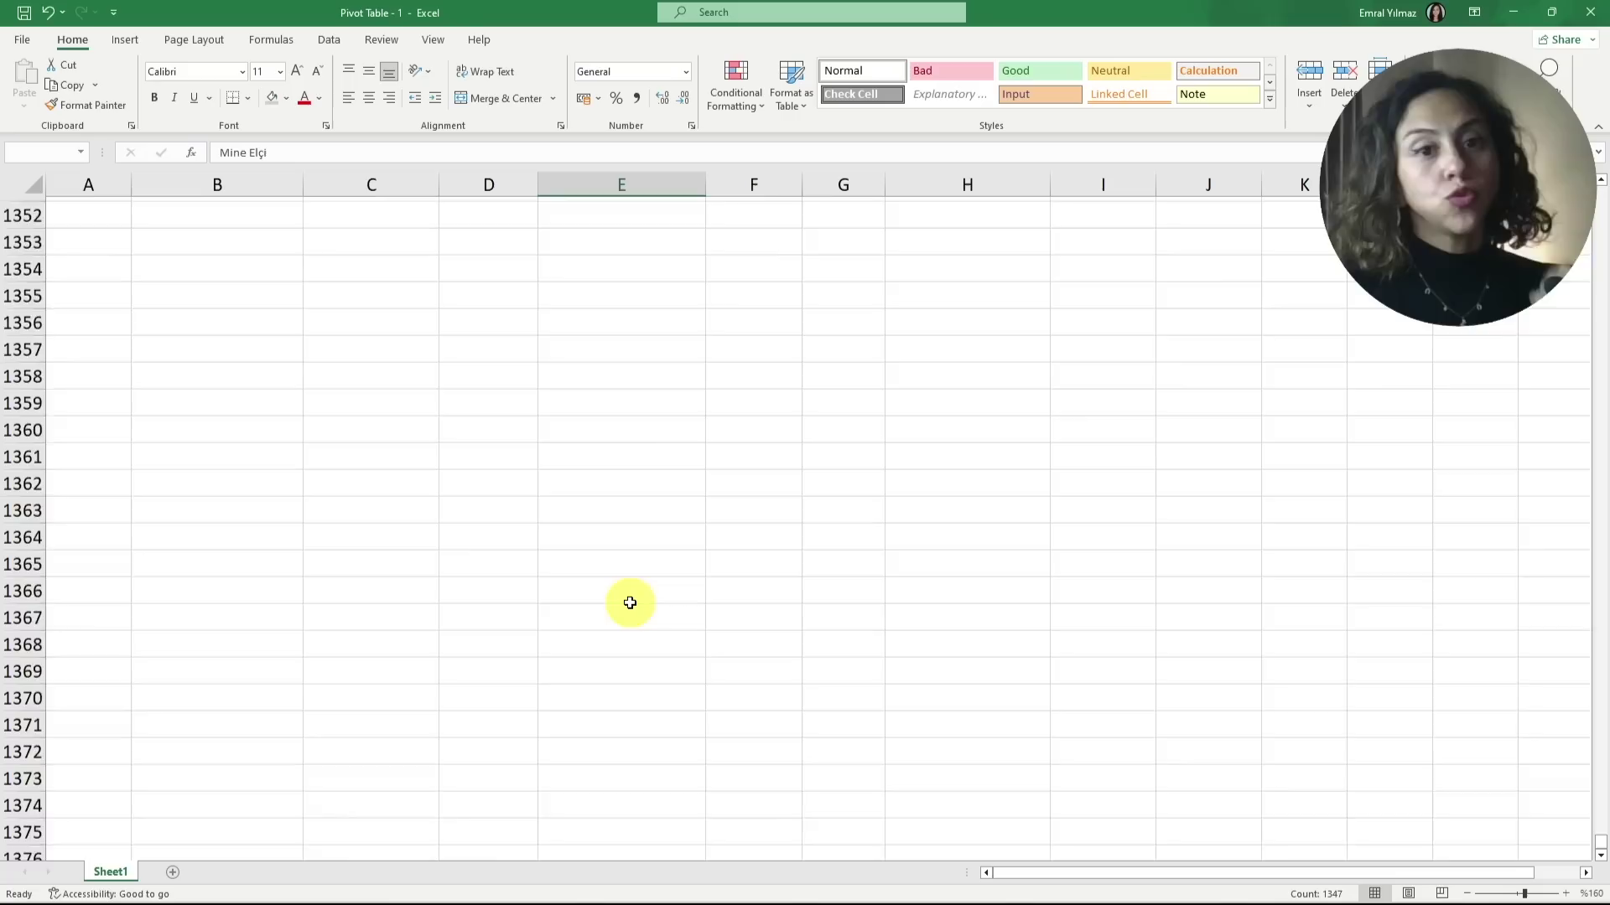
{"action": "scroll", "coordinate": [629, 602], "scroll_direction": "up", "scroll_amount": 4}
{"action": "left_click", "coordinate": [647, 488]}
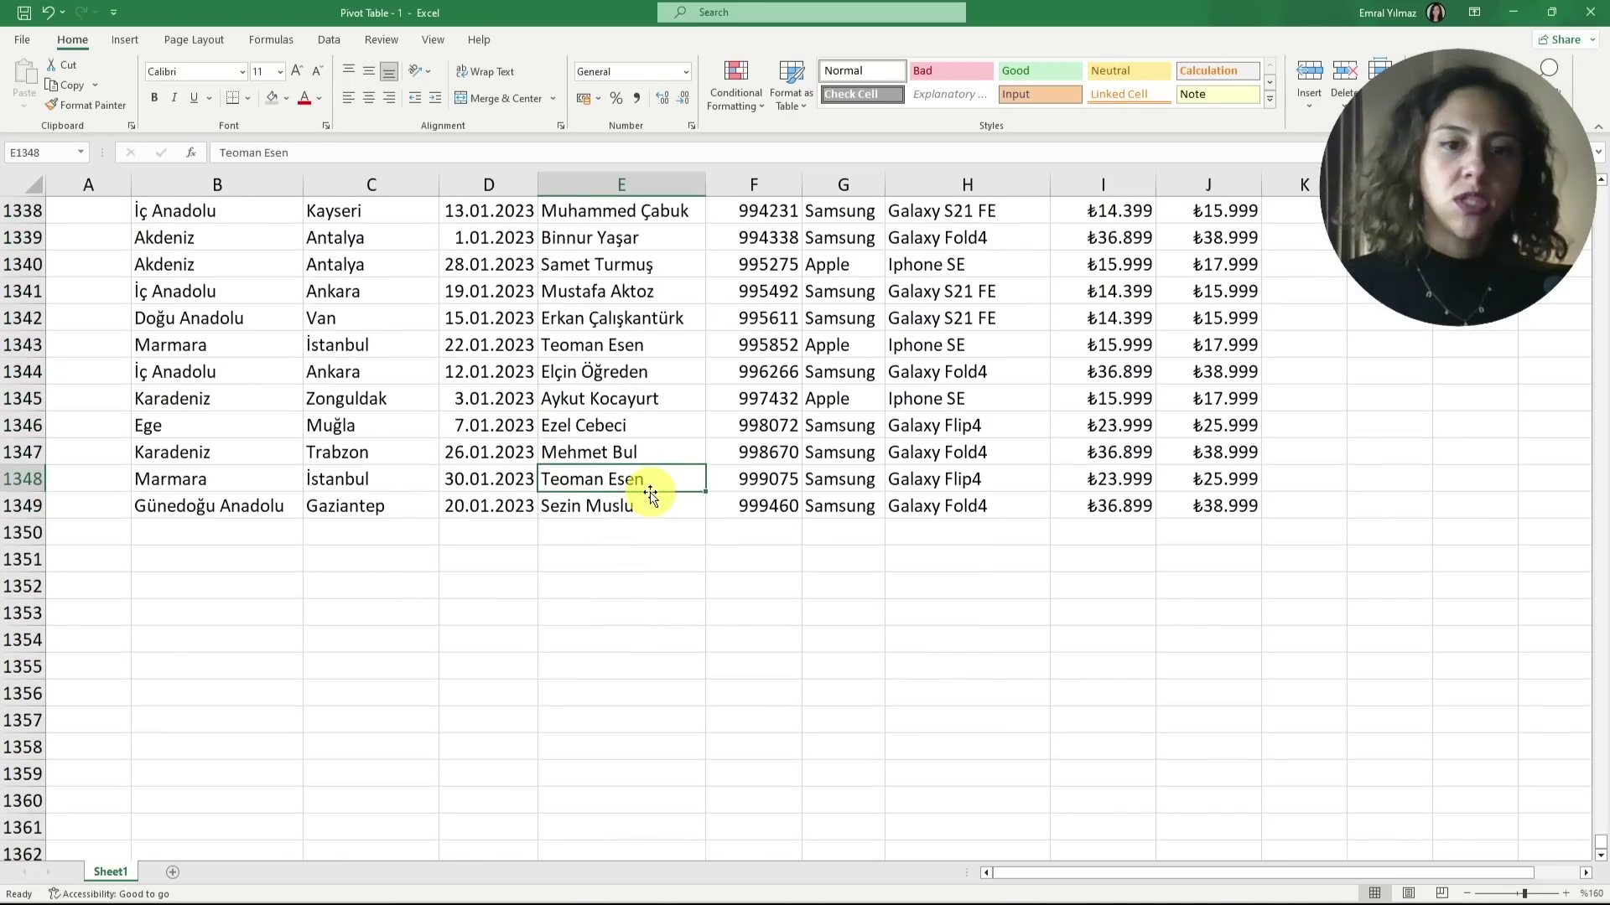
{"action": "key", "text": "ctrl+shift+Up"}
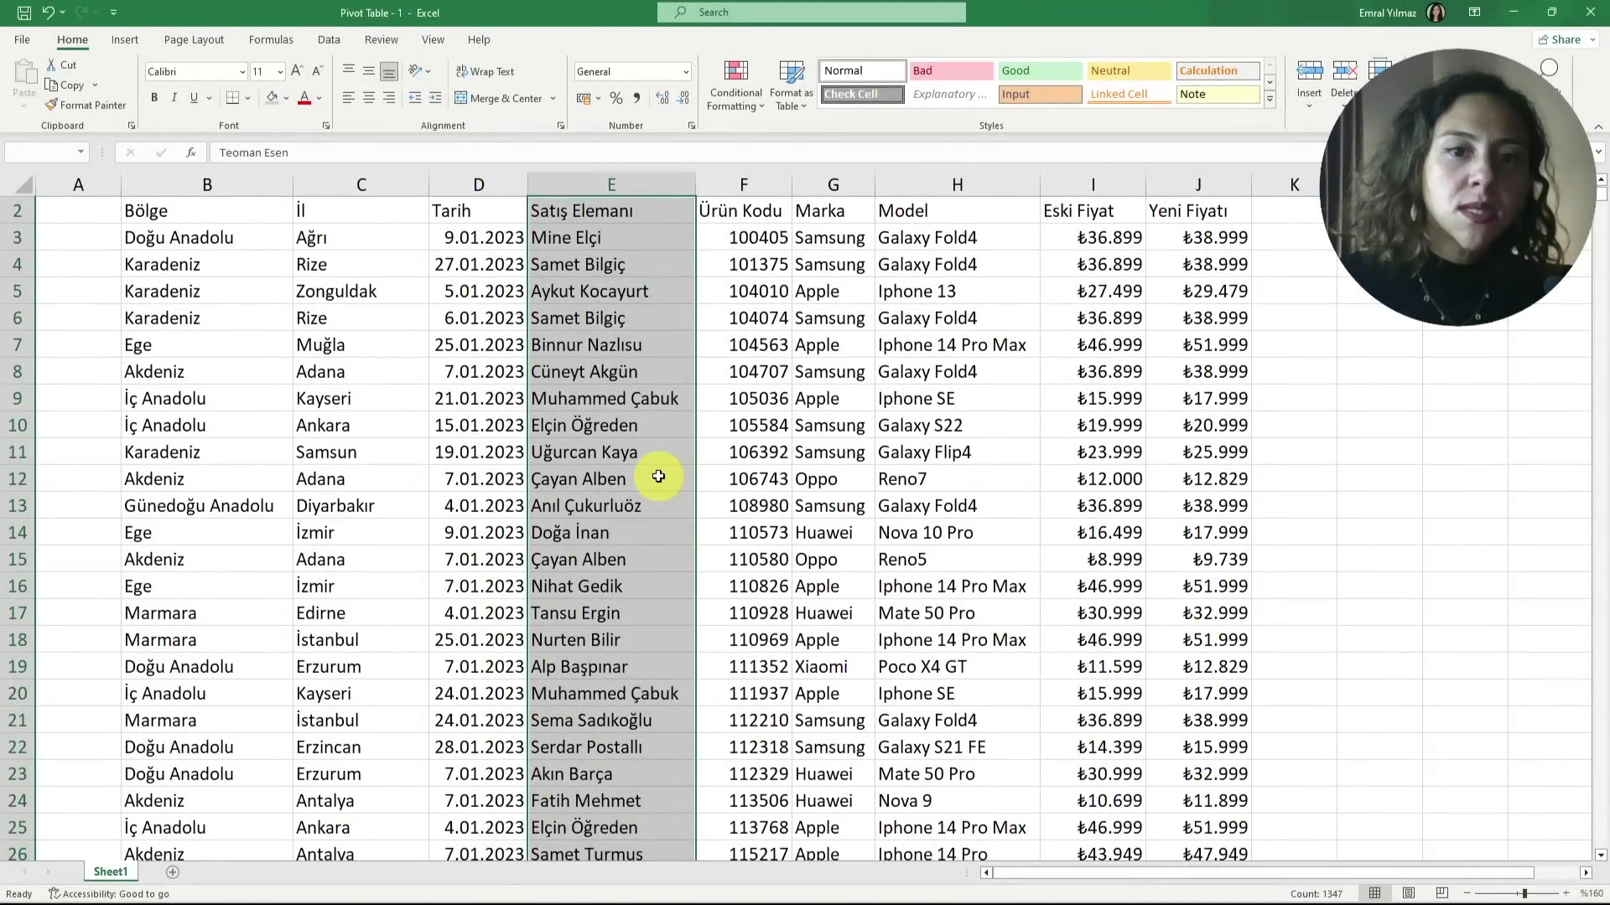
Format B2:J1349 as a light green table with headers
{"action": "left_click", "coordinate": [501, 426]}
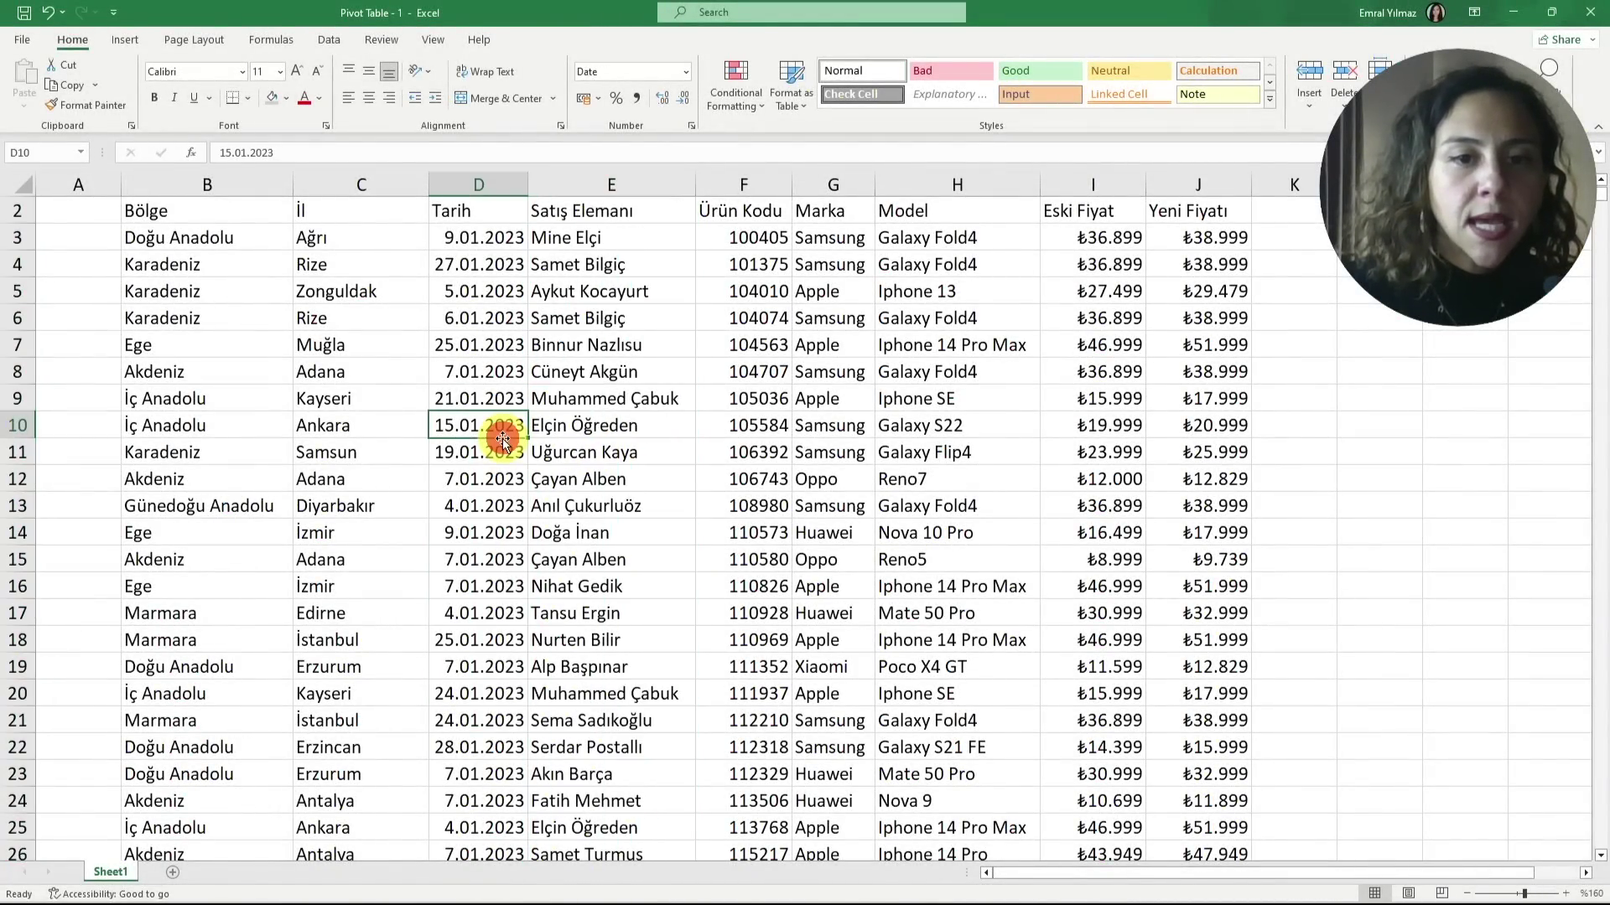
{"action": "left_click", "coordinate": [793, 84]}
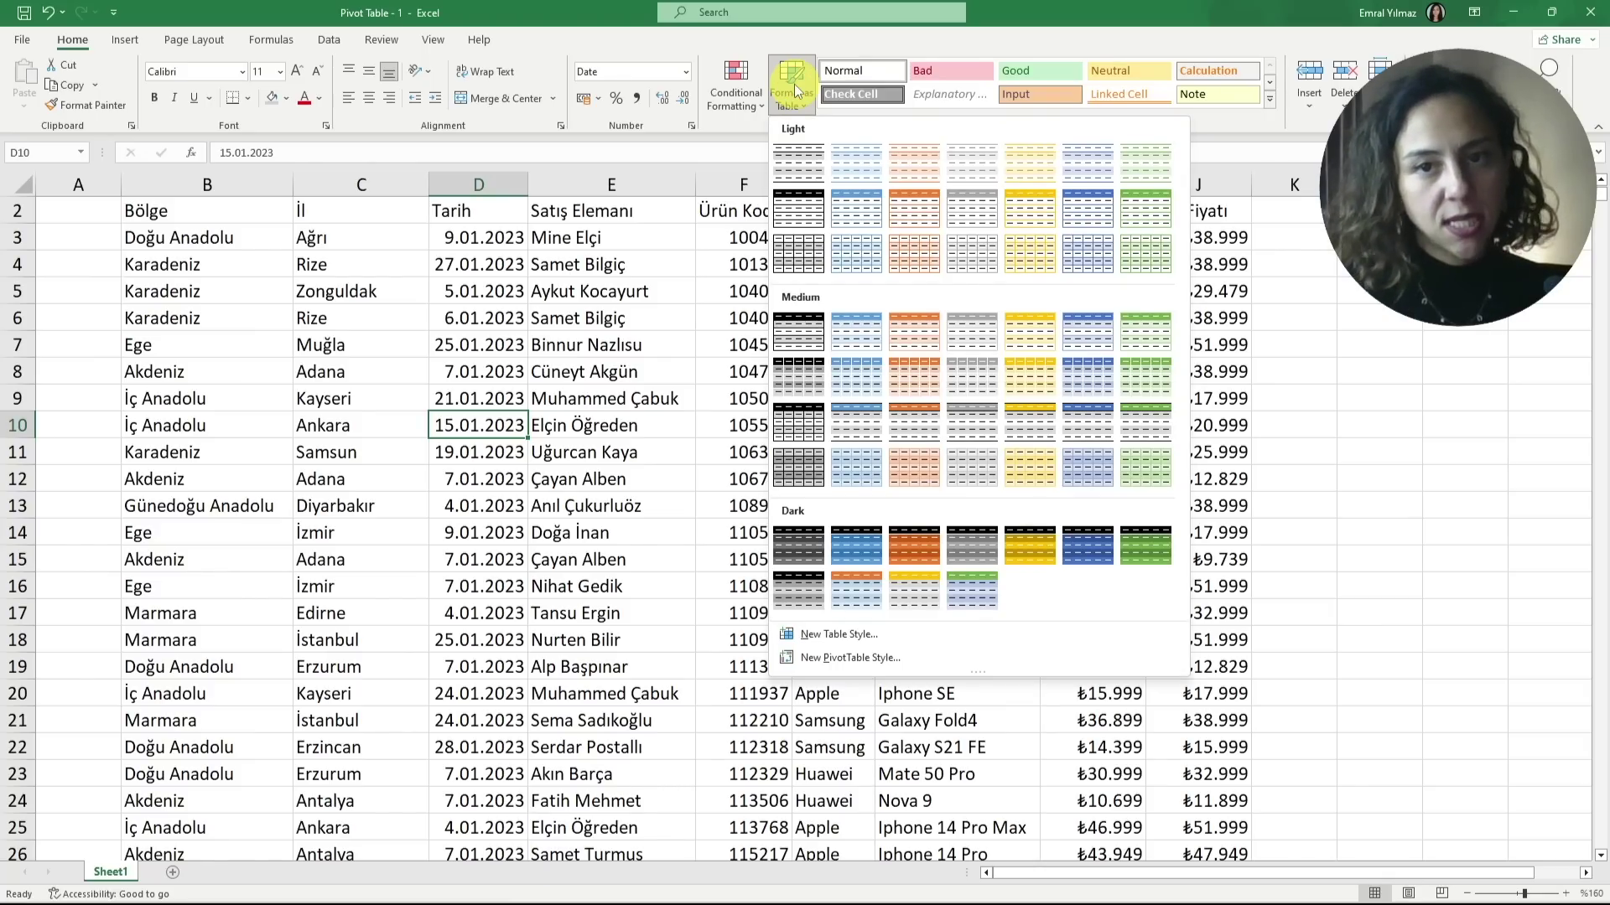
{"action": "left_click", "coordinate": [1139, 209]}
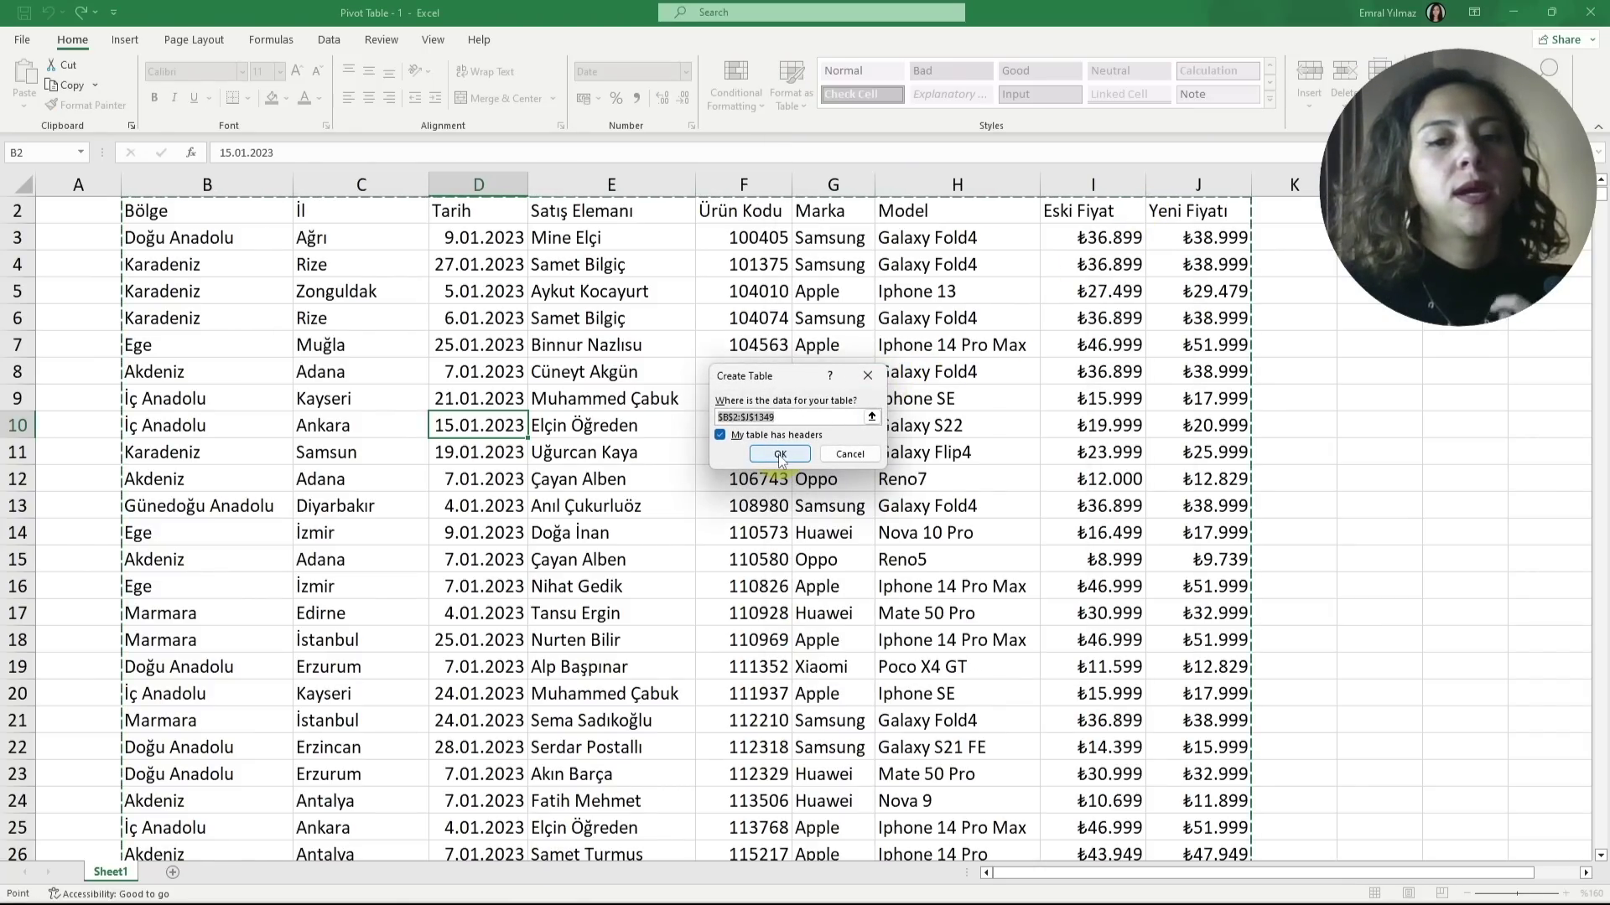
{"action": "left_click", "coordinate": [779, 454]}
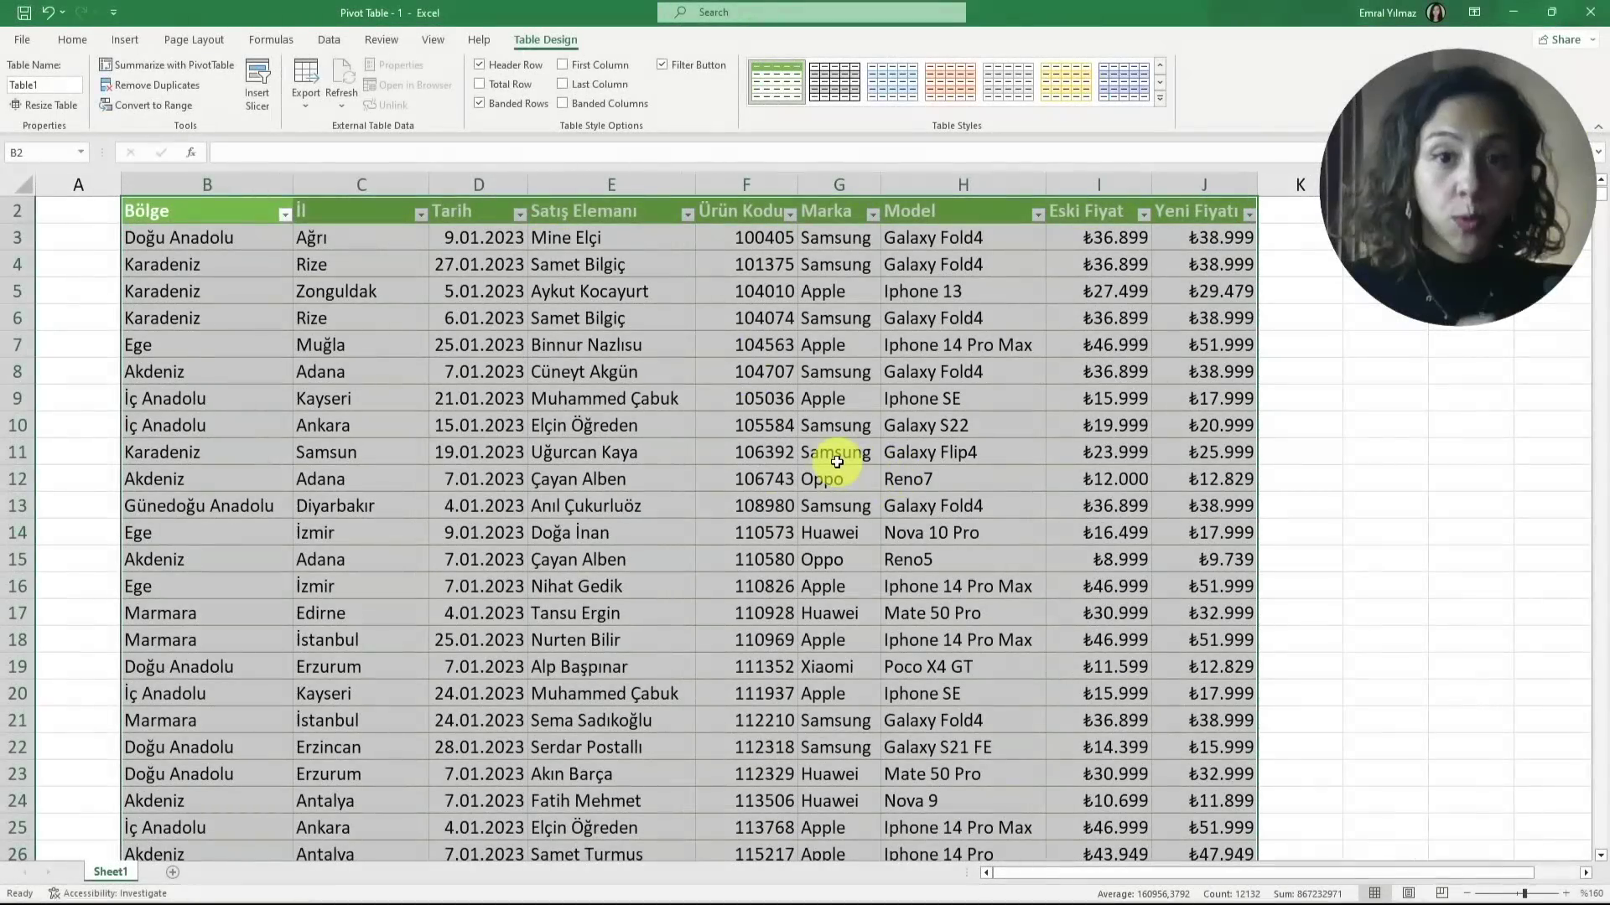
Insert the recommended 'Sum of Eski Fiyat by Bölge' pivot table on a new Sheet2
{"action": "left_click", "coordinate": [731, 375]}
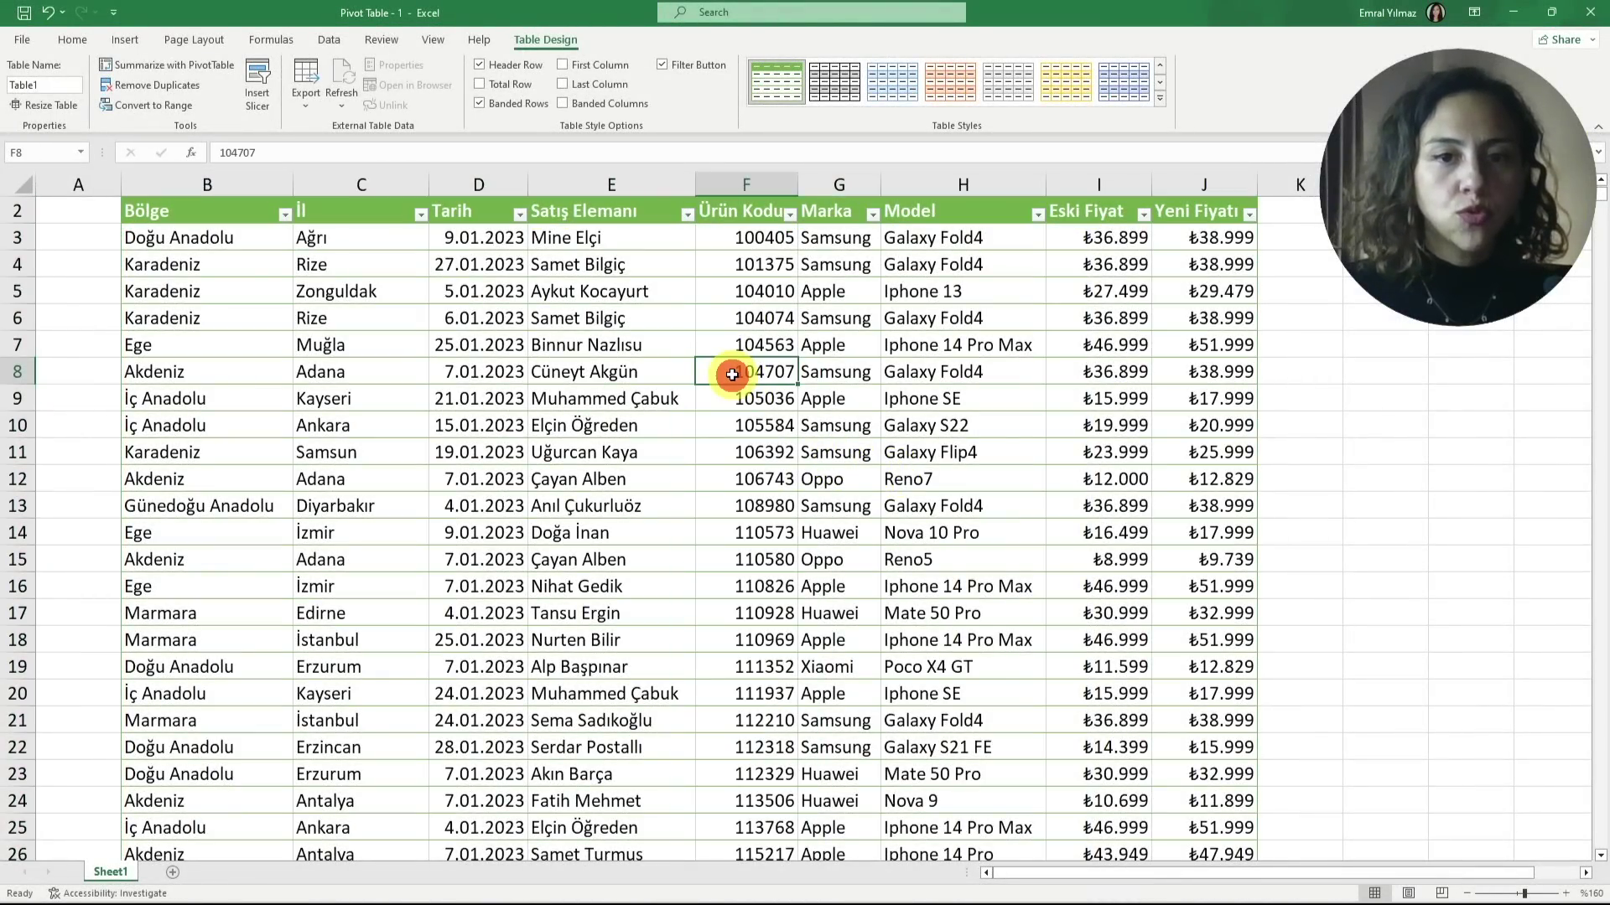
{"action": "left_click", "coordinate": [126, 39]}
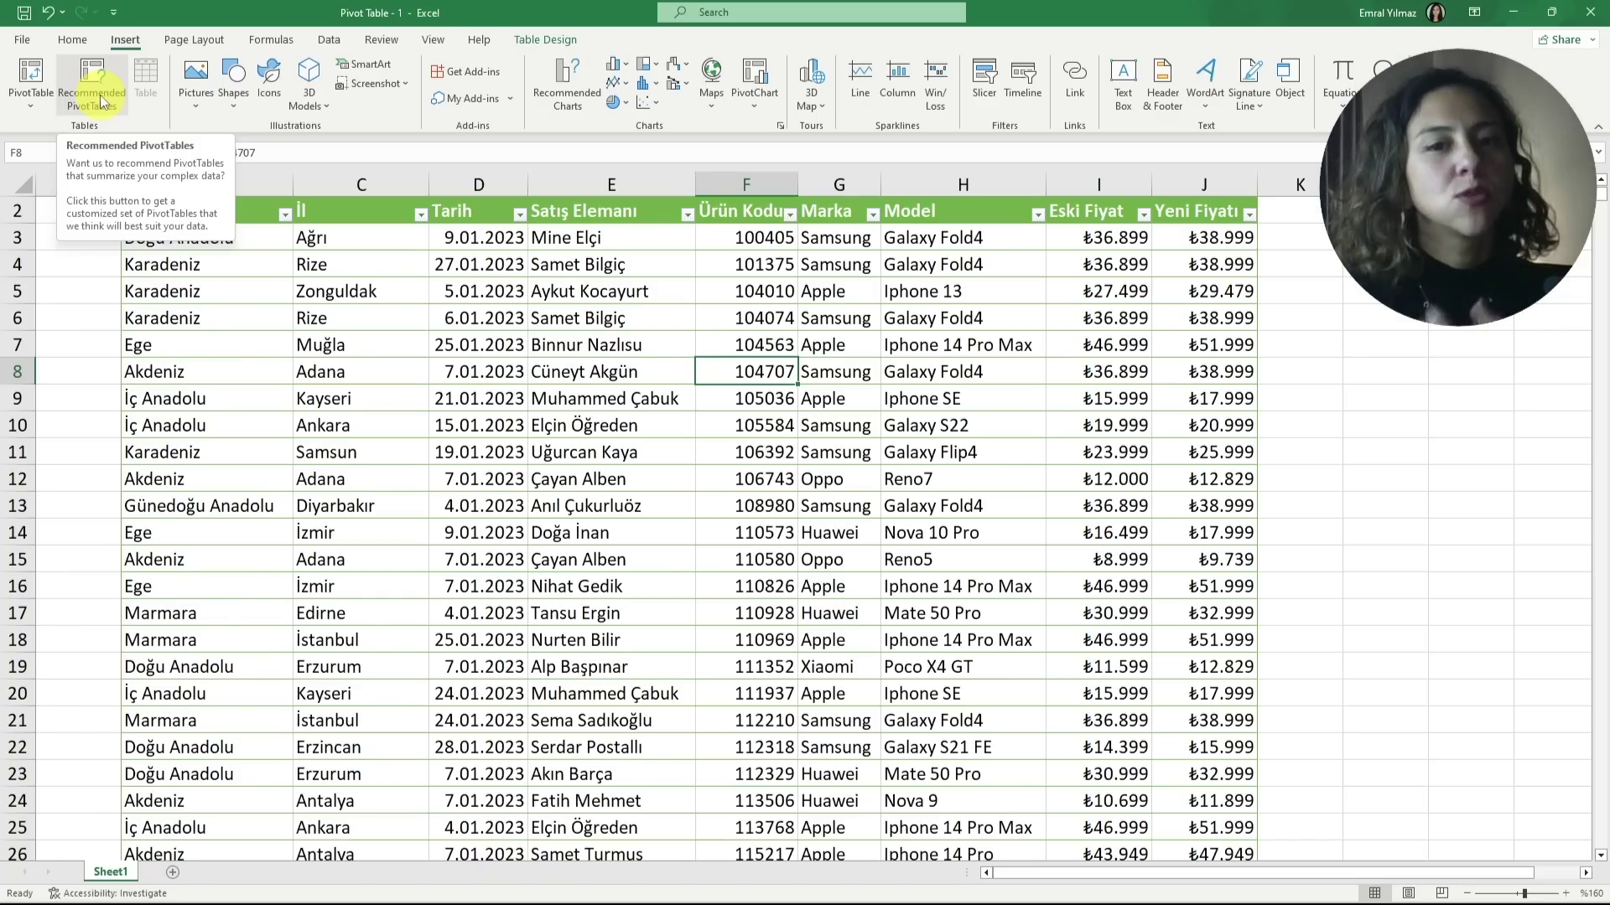
{"action": "left_click", "coordinate": [101, 102]}
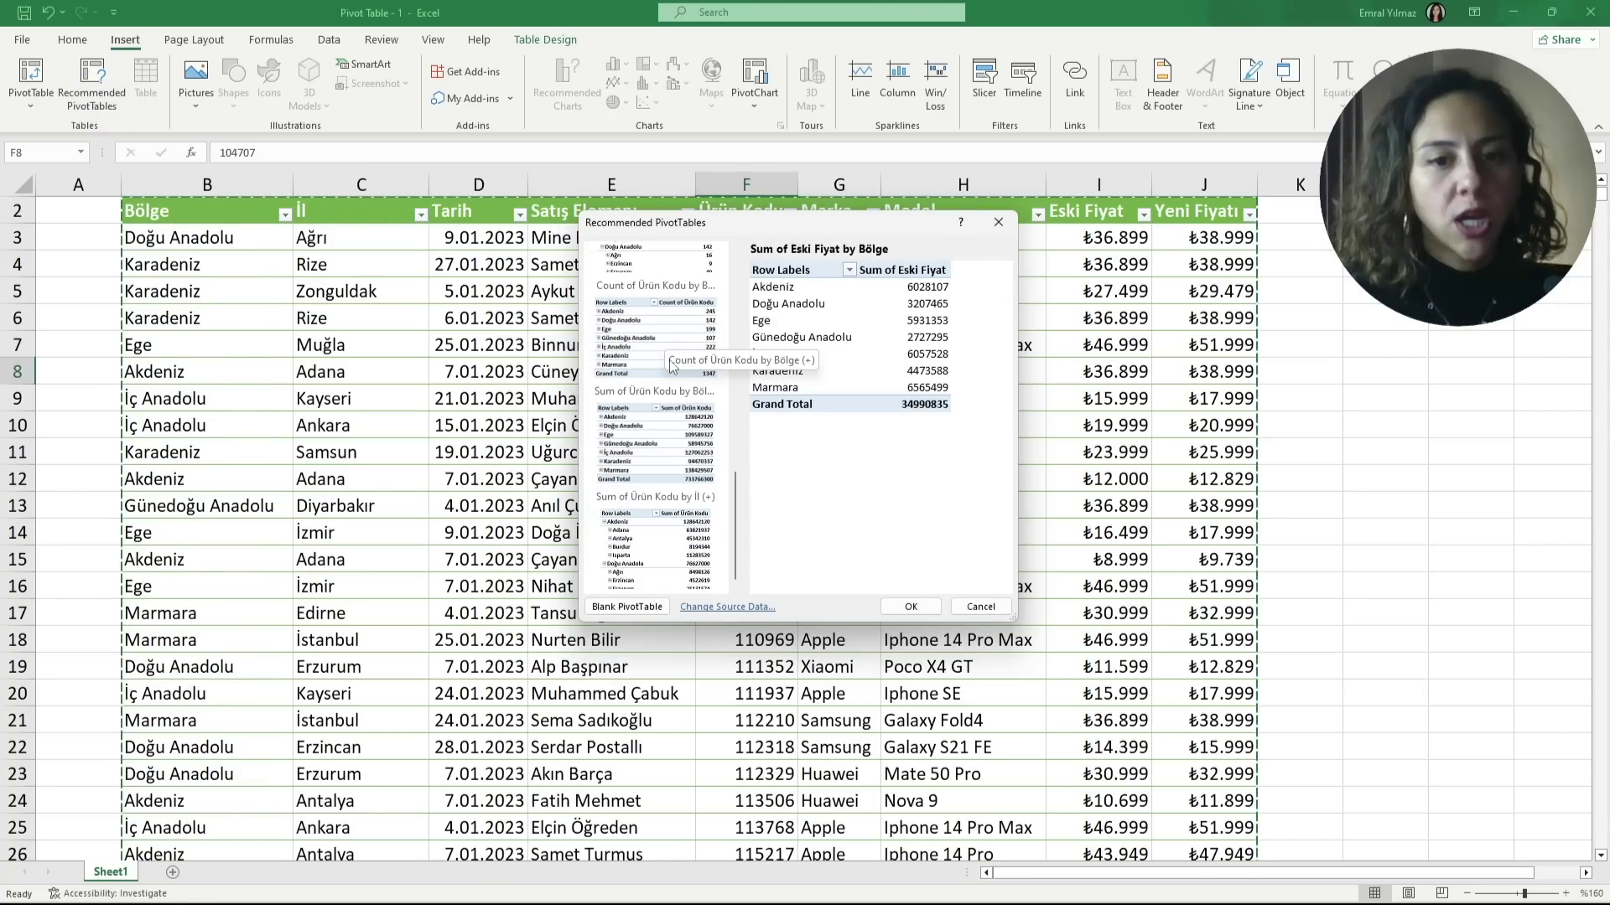
{"action": "left_click", "coordinate": [925, 605]}
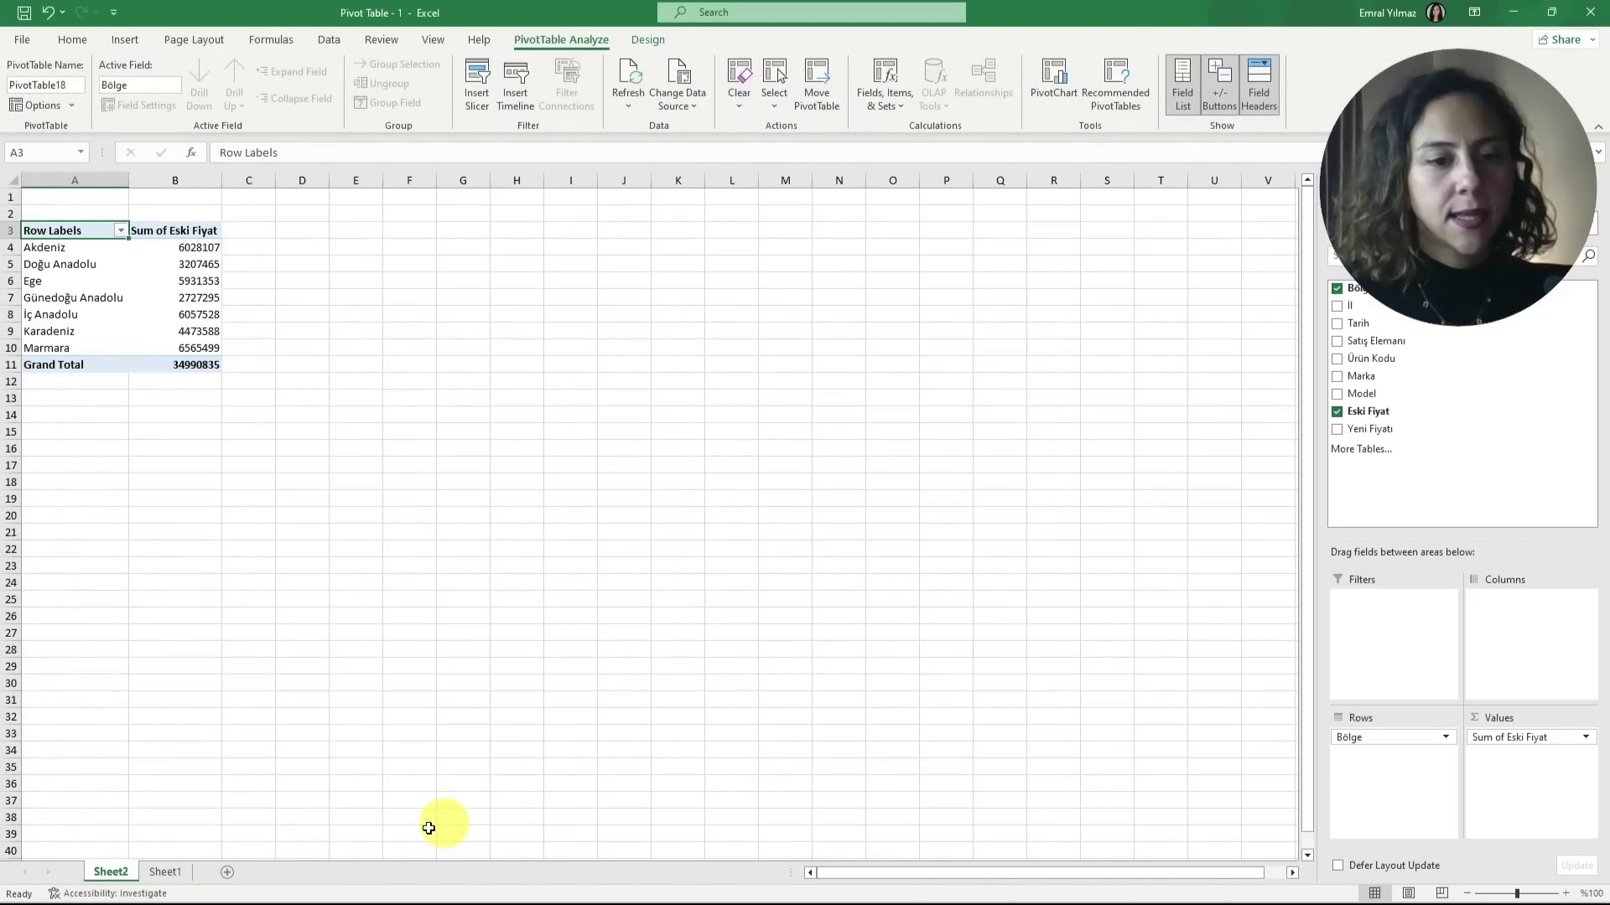
{"action": "left_click", "coordinate": [165, 872]}
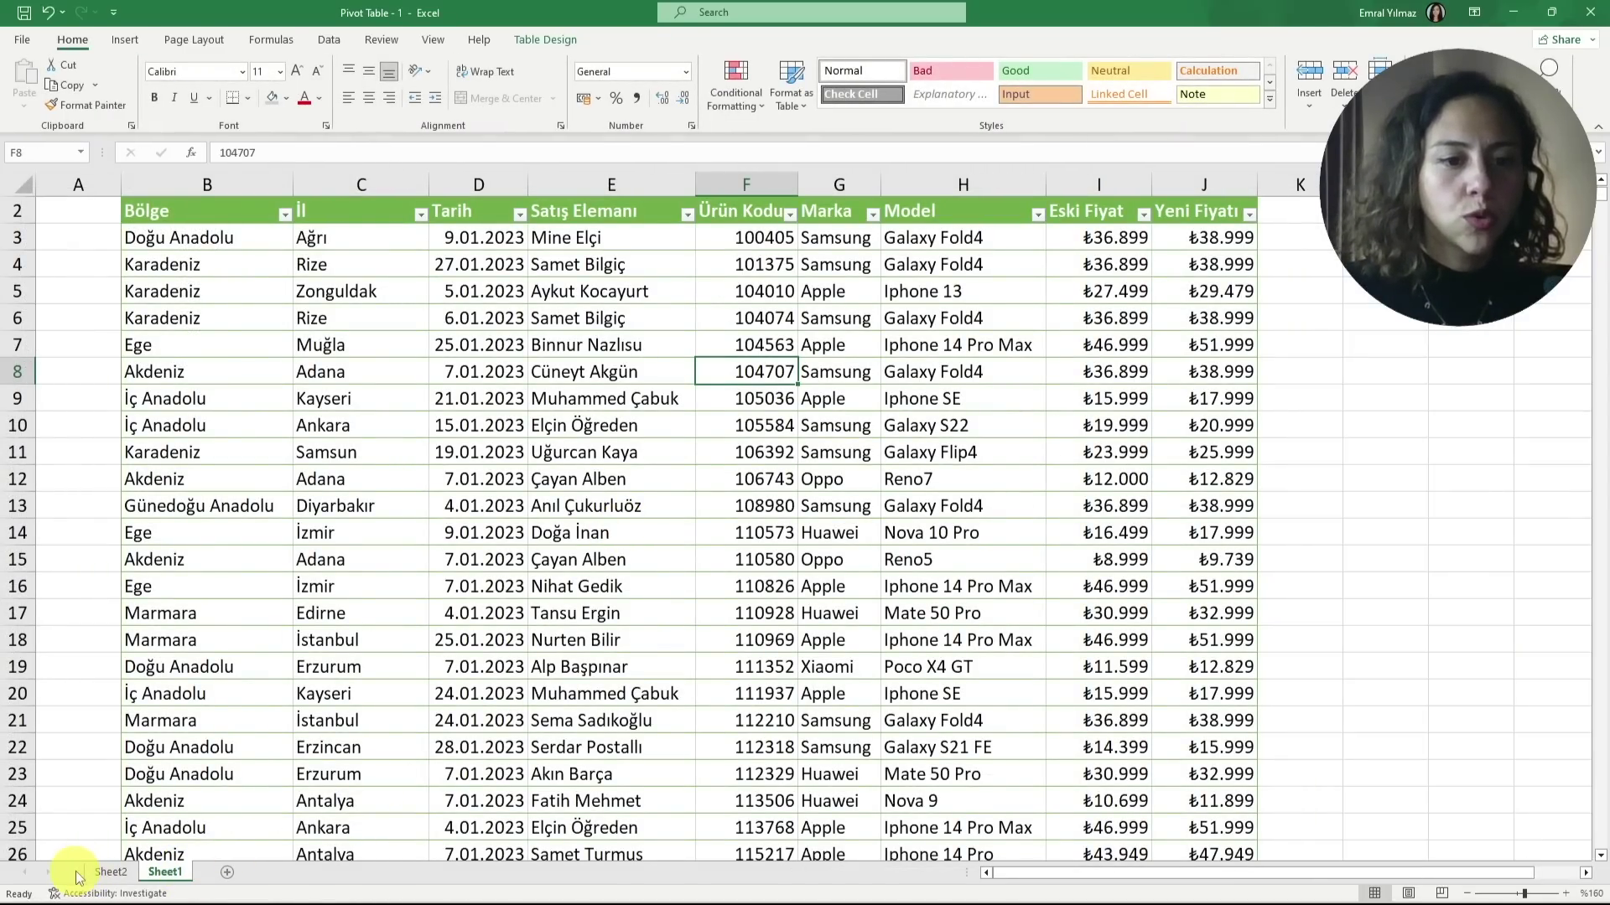
{"action": "left_click", "coordinate": [114, 870]}
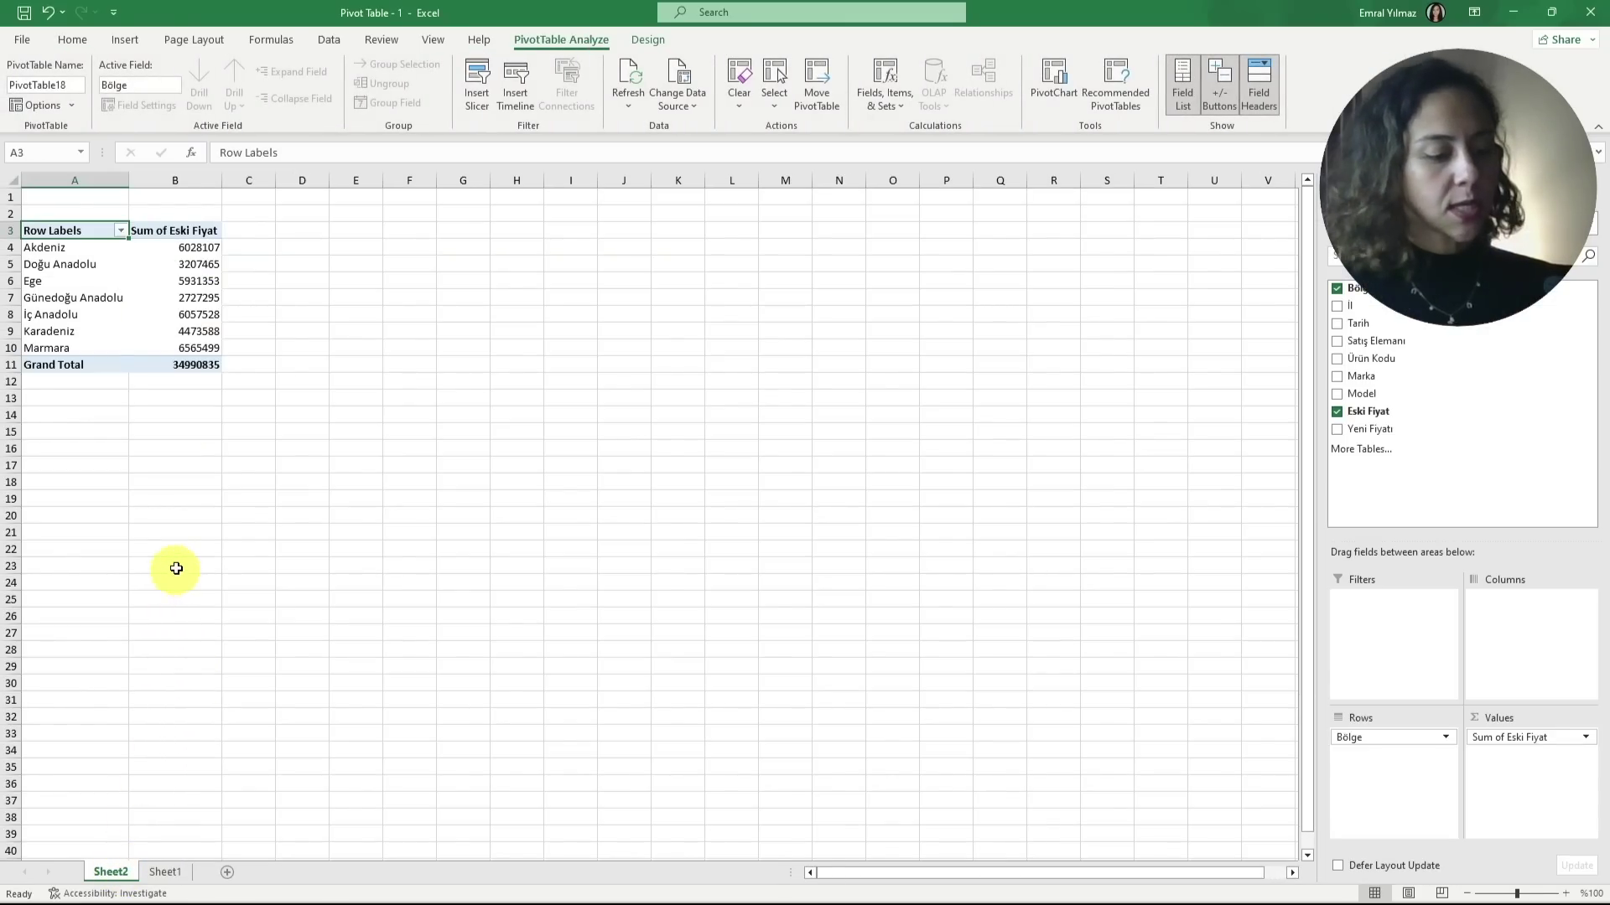
{"action": "scroll", "coordinate": [73, 302], "scroll_direction": "up", "scroll_amount": 2, "text": "ctrl"}
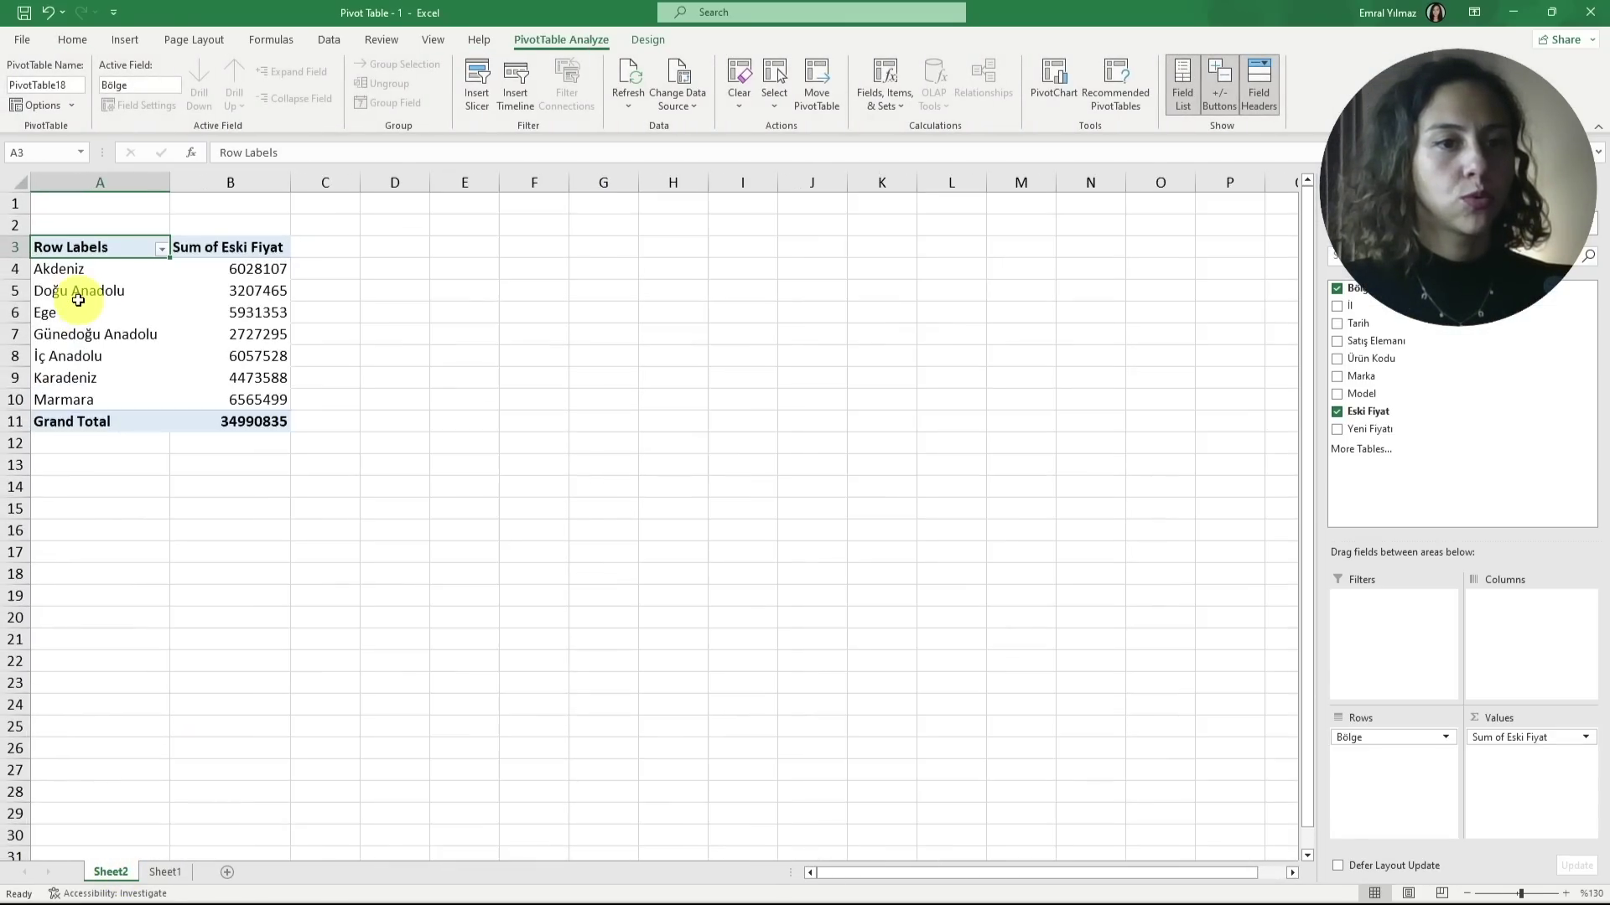
{"action": "scroll", "coordinate": [72, 302], "scroll_direction": "up", "scroll_amount": 2, "text": "ctrl"}
{"action": "scroll", "coordinate": [78, 297], "scroll_direction": "up", "scroll_amount": 2, "text": "ctrl"}
{"action": "scroll", "coordinate": [84, 299], "scroll_direction": "up", "scroll_amount": 2, "text": "ctrl"}
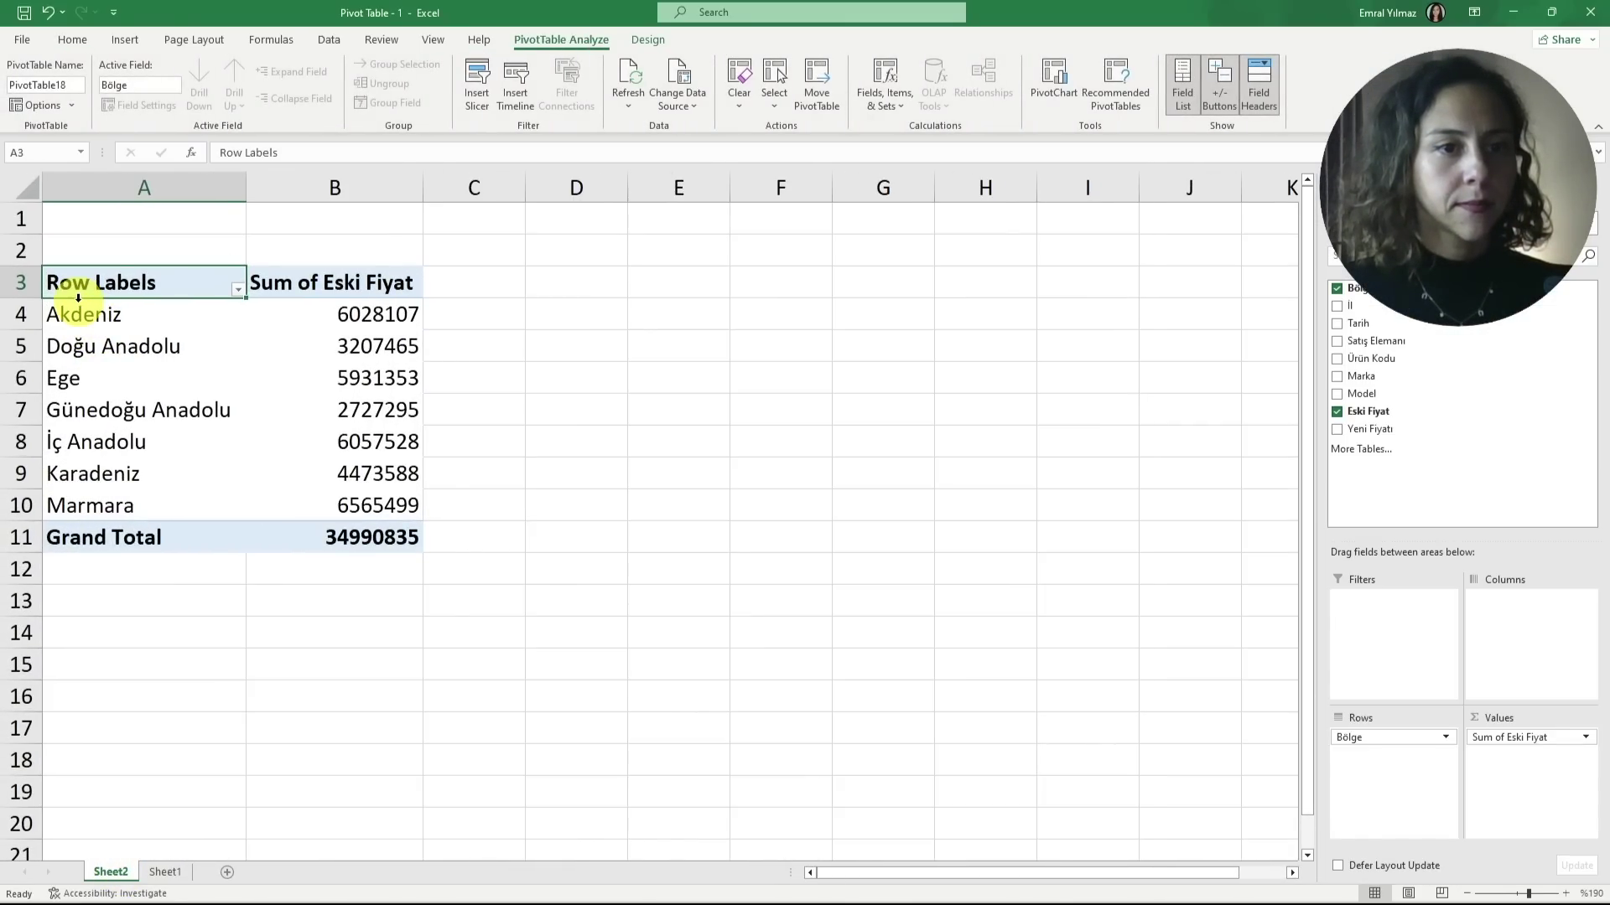
{"action": "scroll", "coordinate": [72, 293], "scroll_direction": "up", "scroll_amount": 2, "text": "ctrl"}
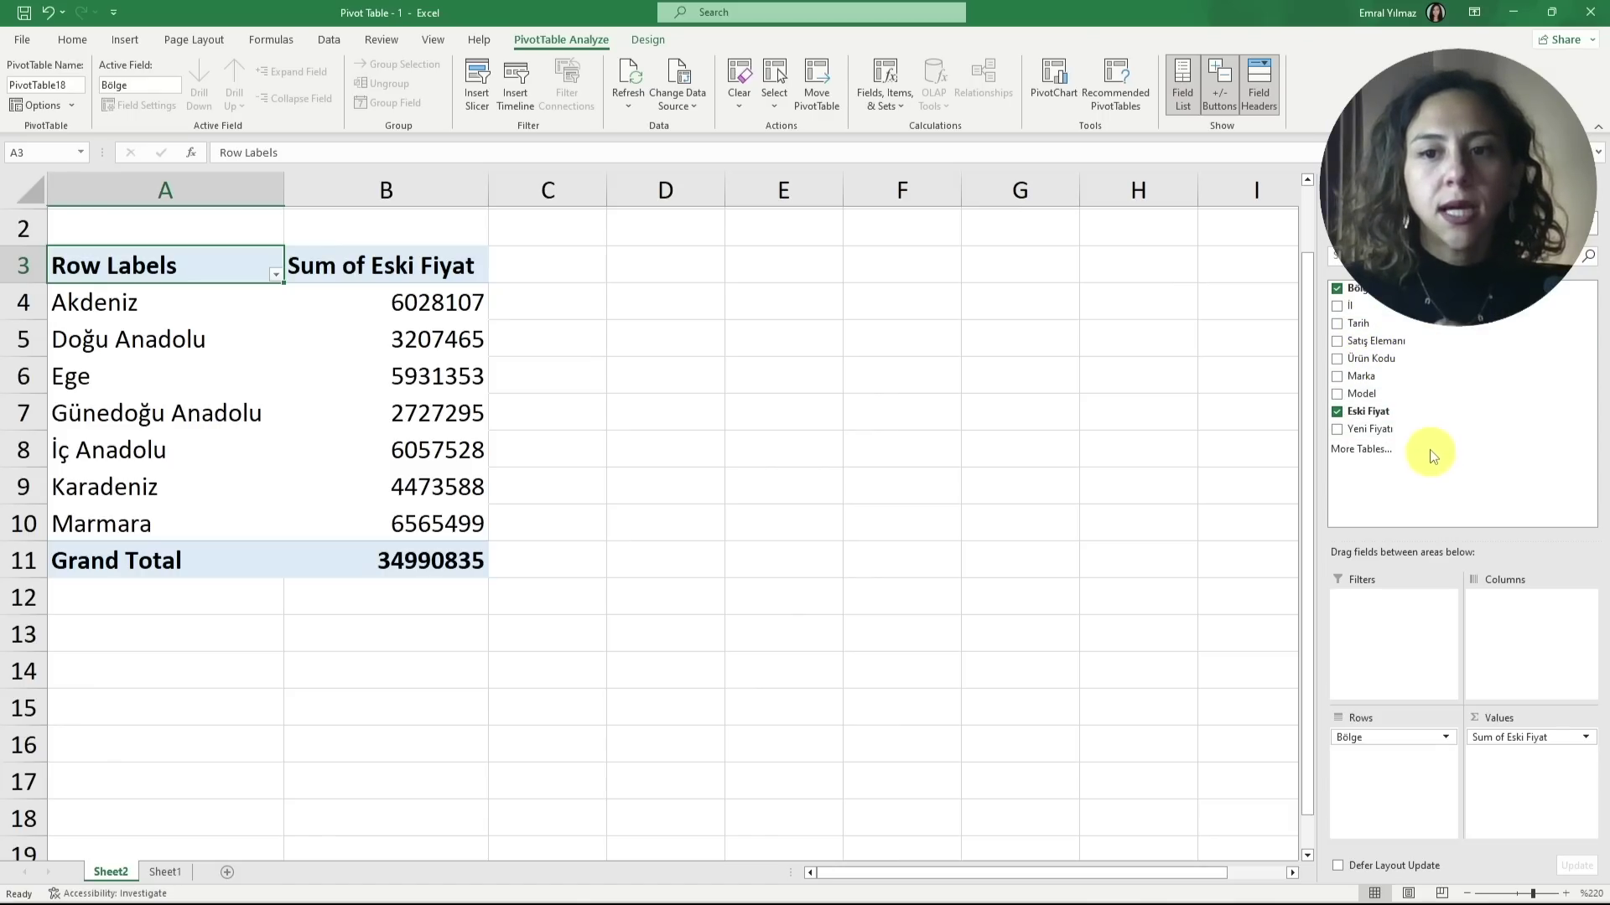
{"action": "left_click", "coordinate": [164, 872]}
{"action": "left_click", "coordinate": [12, 210]}
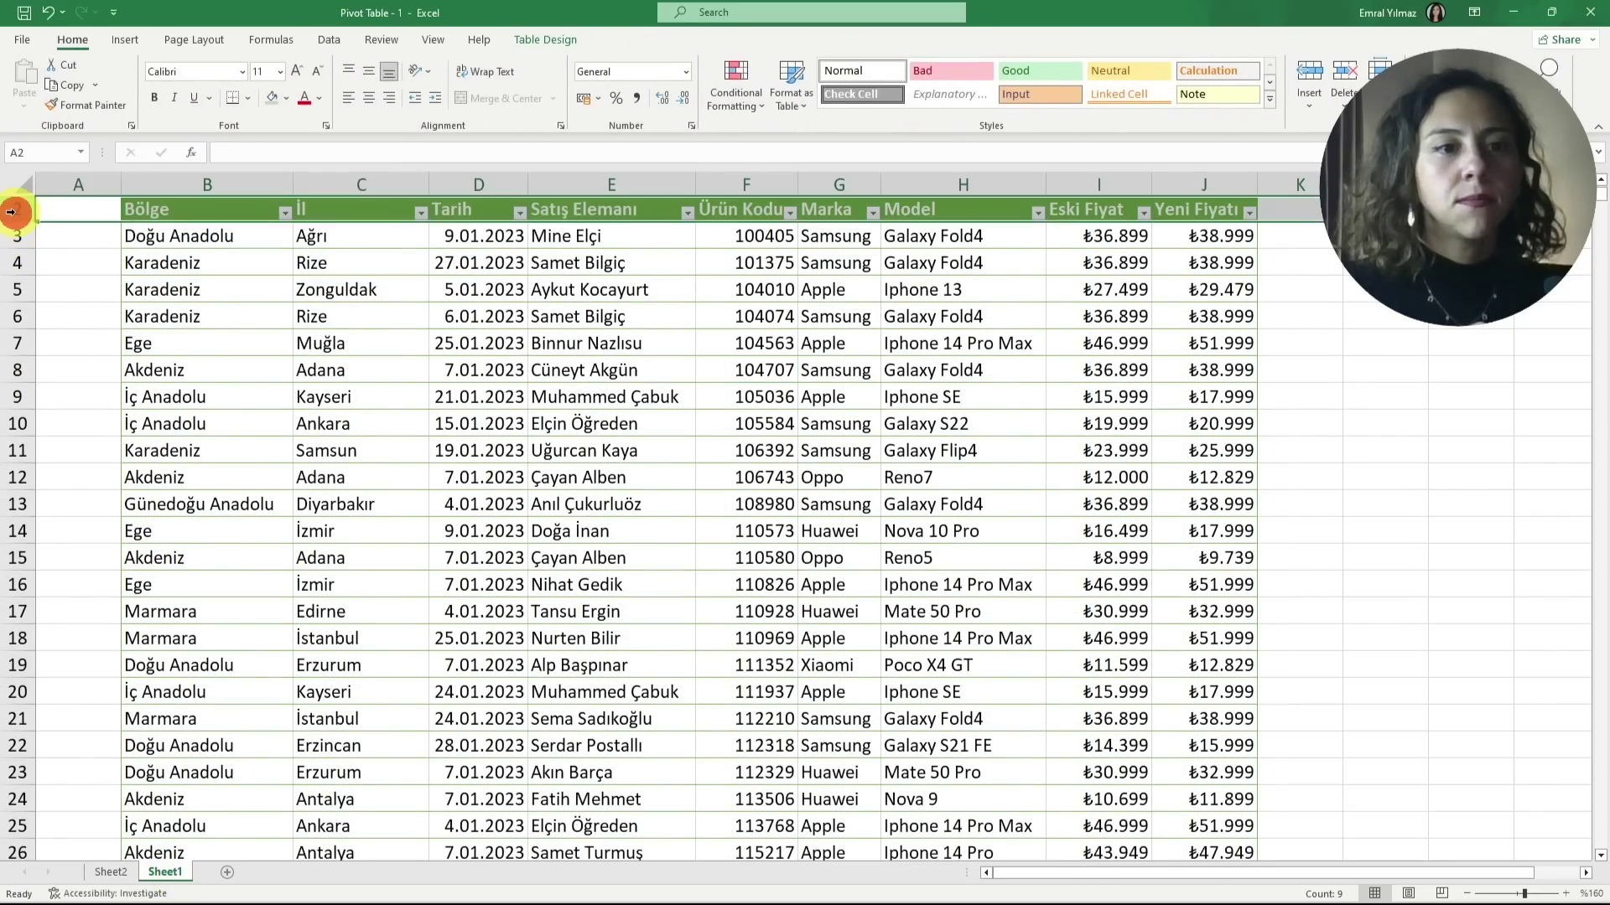
{"action": "left_click", "coordinate": [111, 871]}
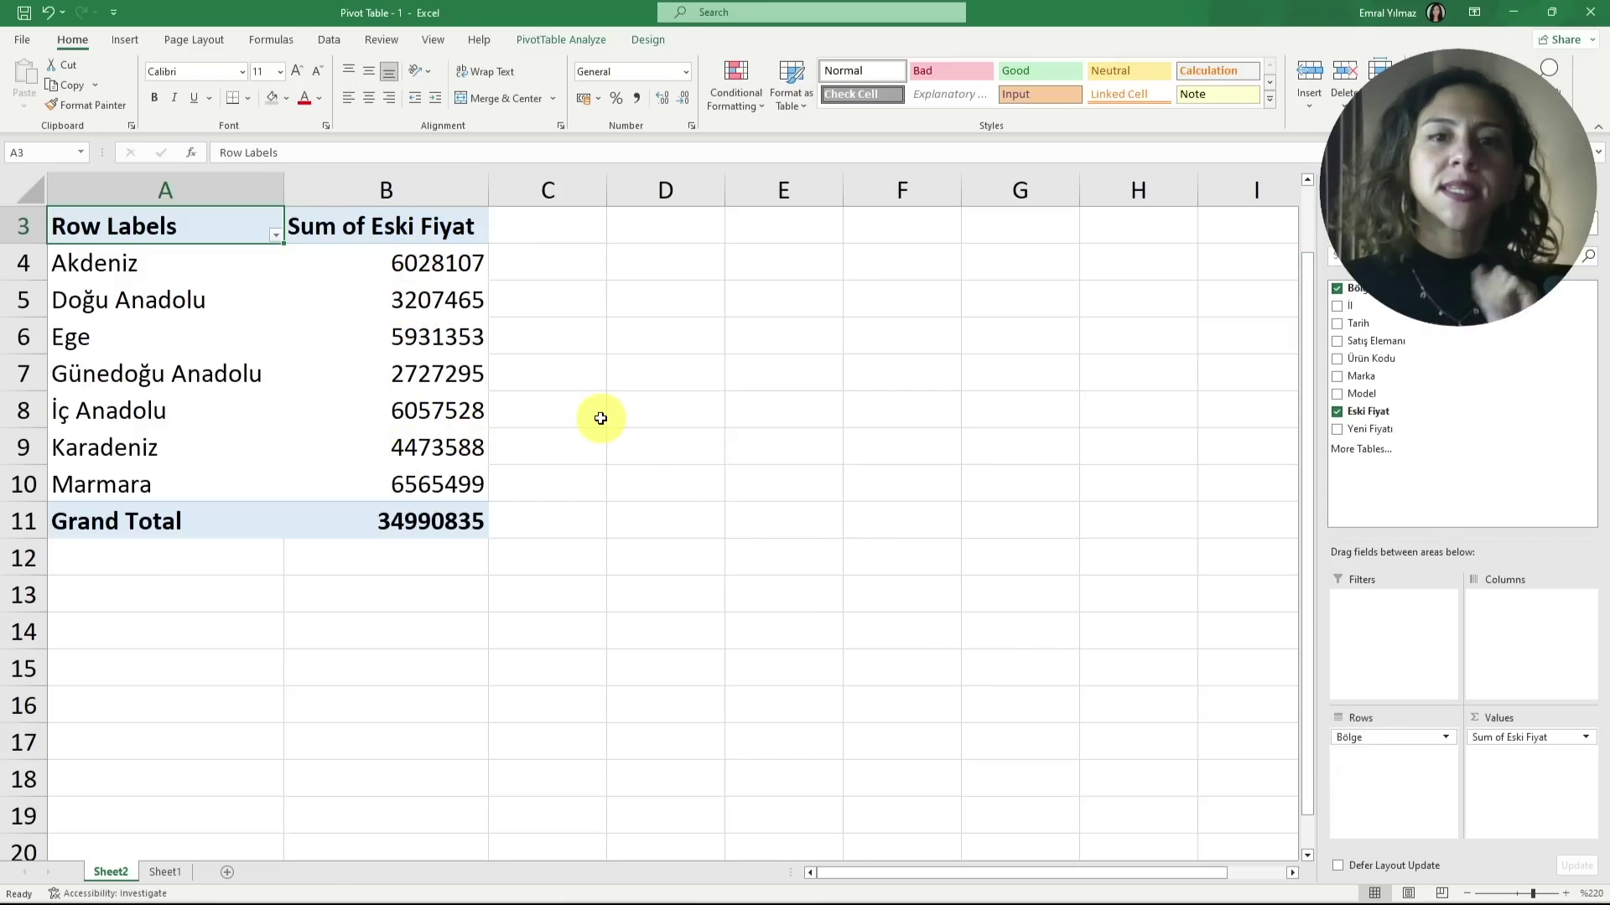
{"action": "left_click", "coordinate": [220, 300]}
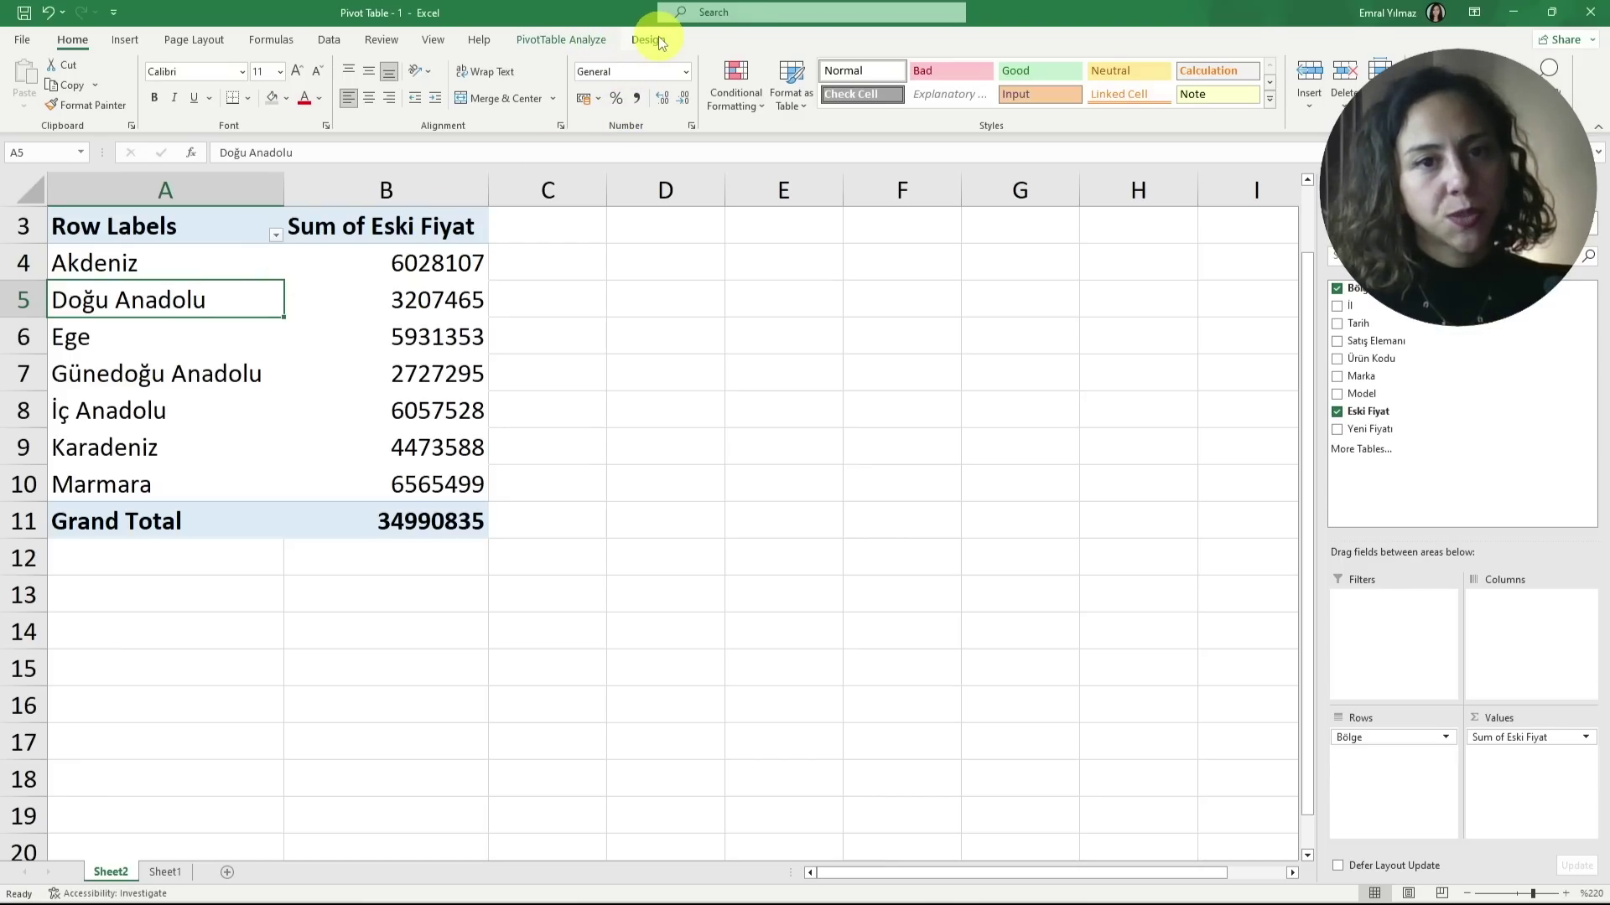
{"action": "left_click", "coordinate": [581, 42]}
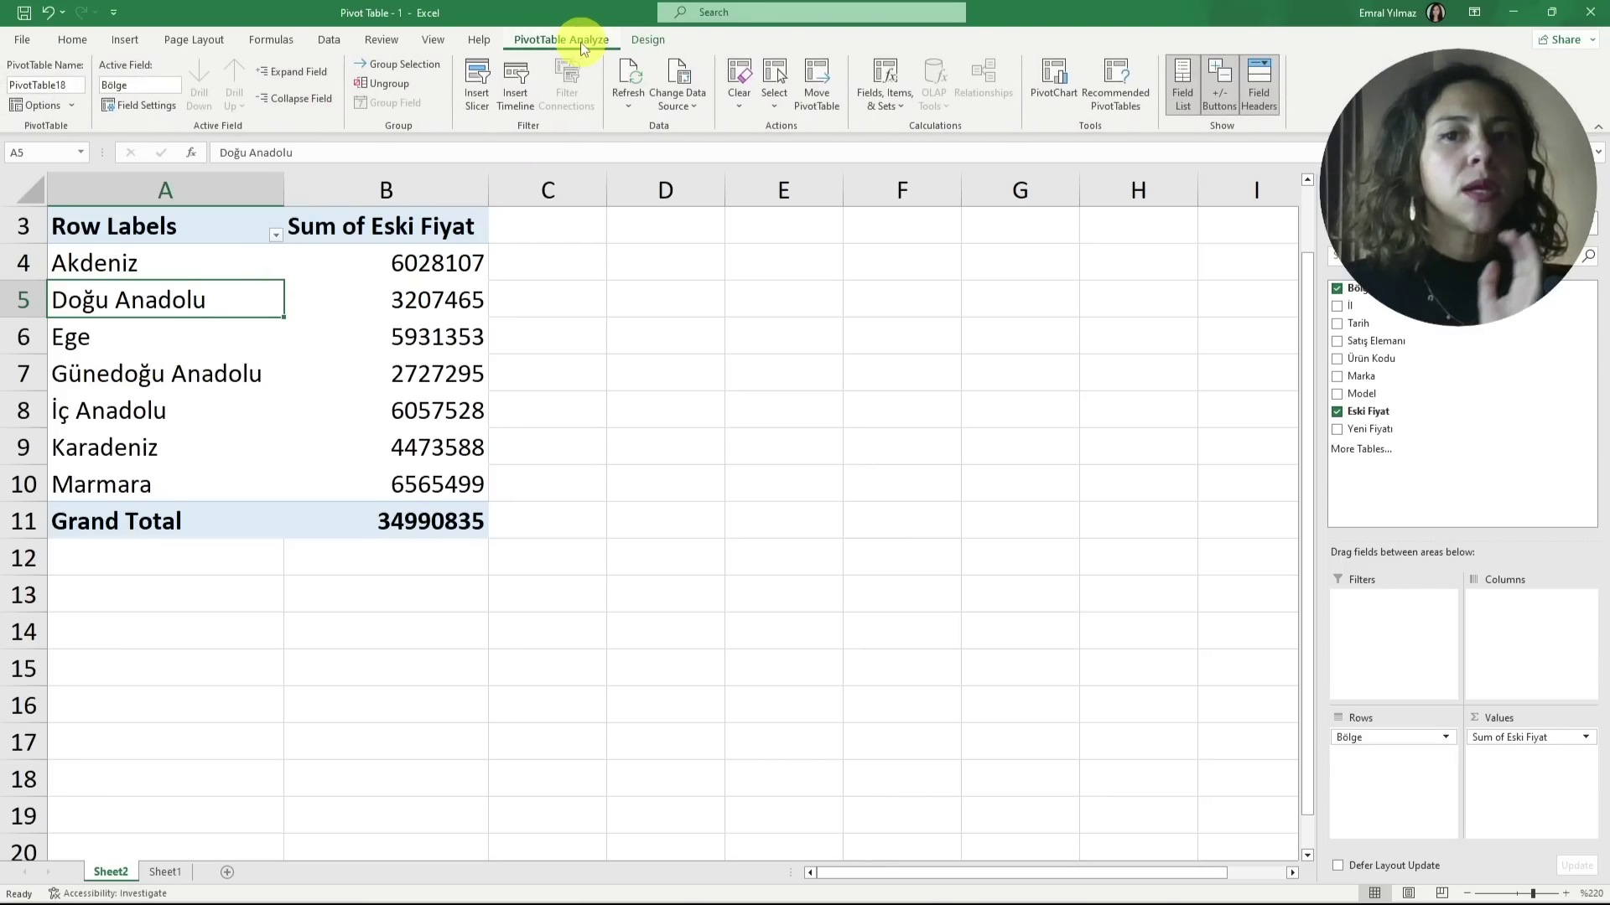
{"action": "left_click", "coordinate": [656, 41]}
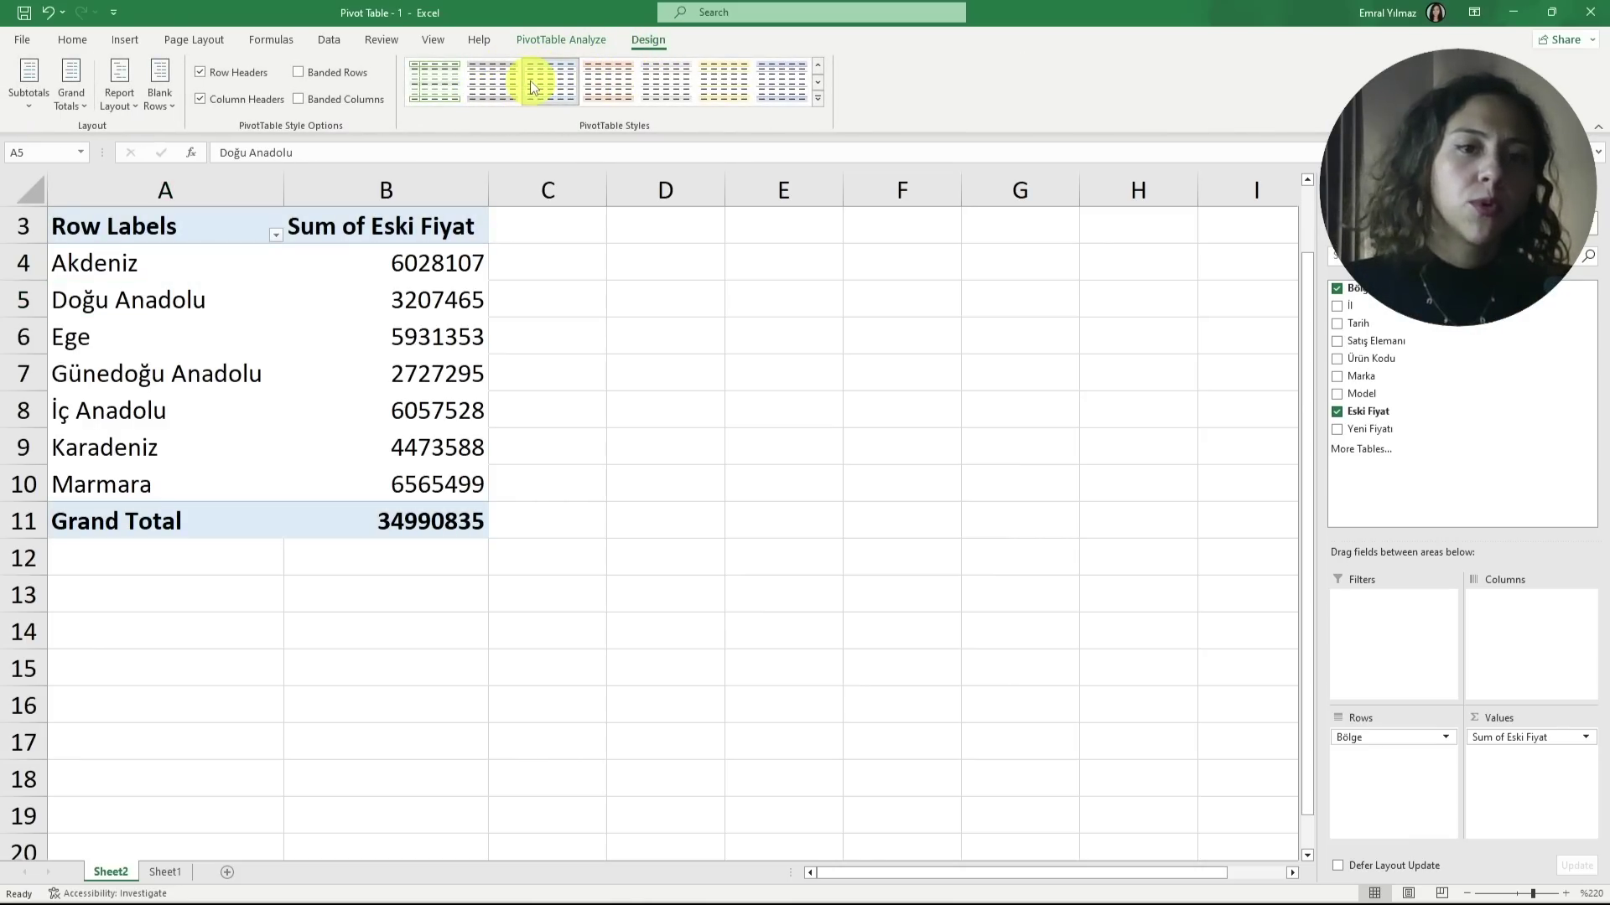
{"action": "left_click", "coordinate": [601, 82]}
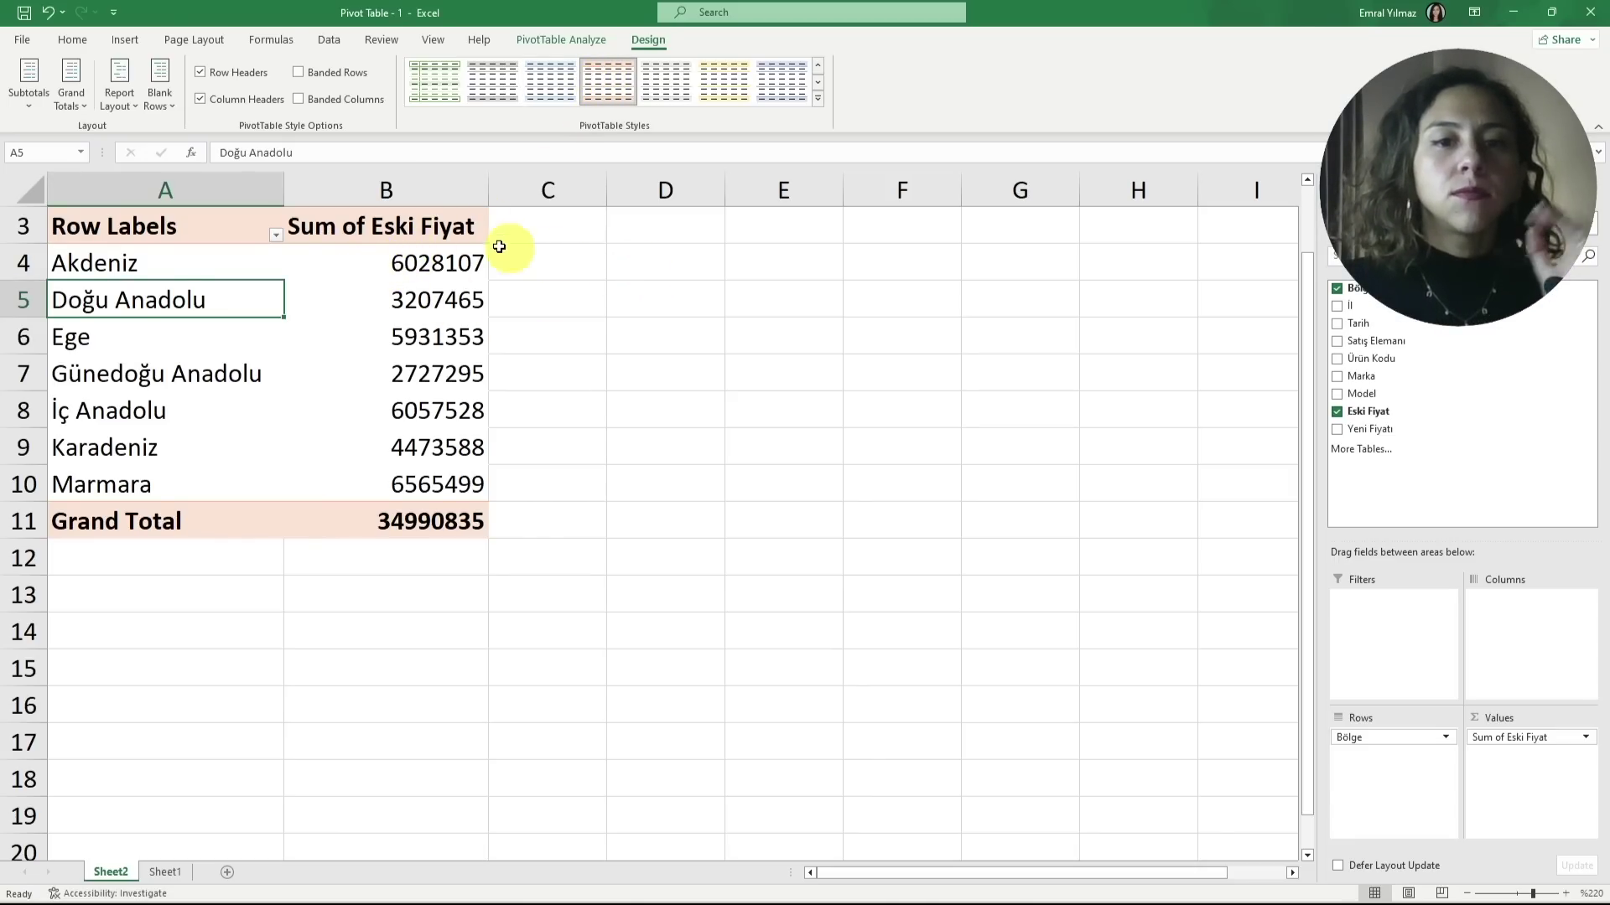
{"action": "left_click", "coordinate": [707, 267]}
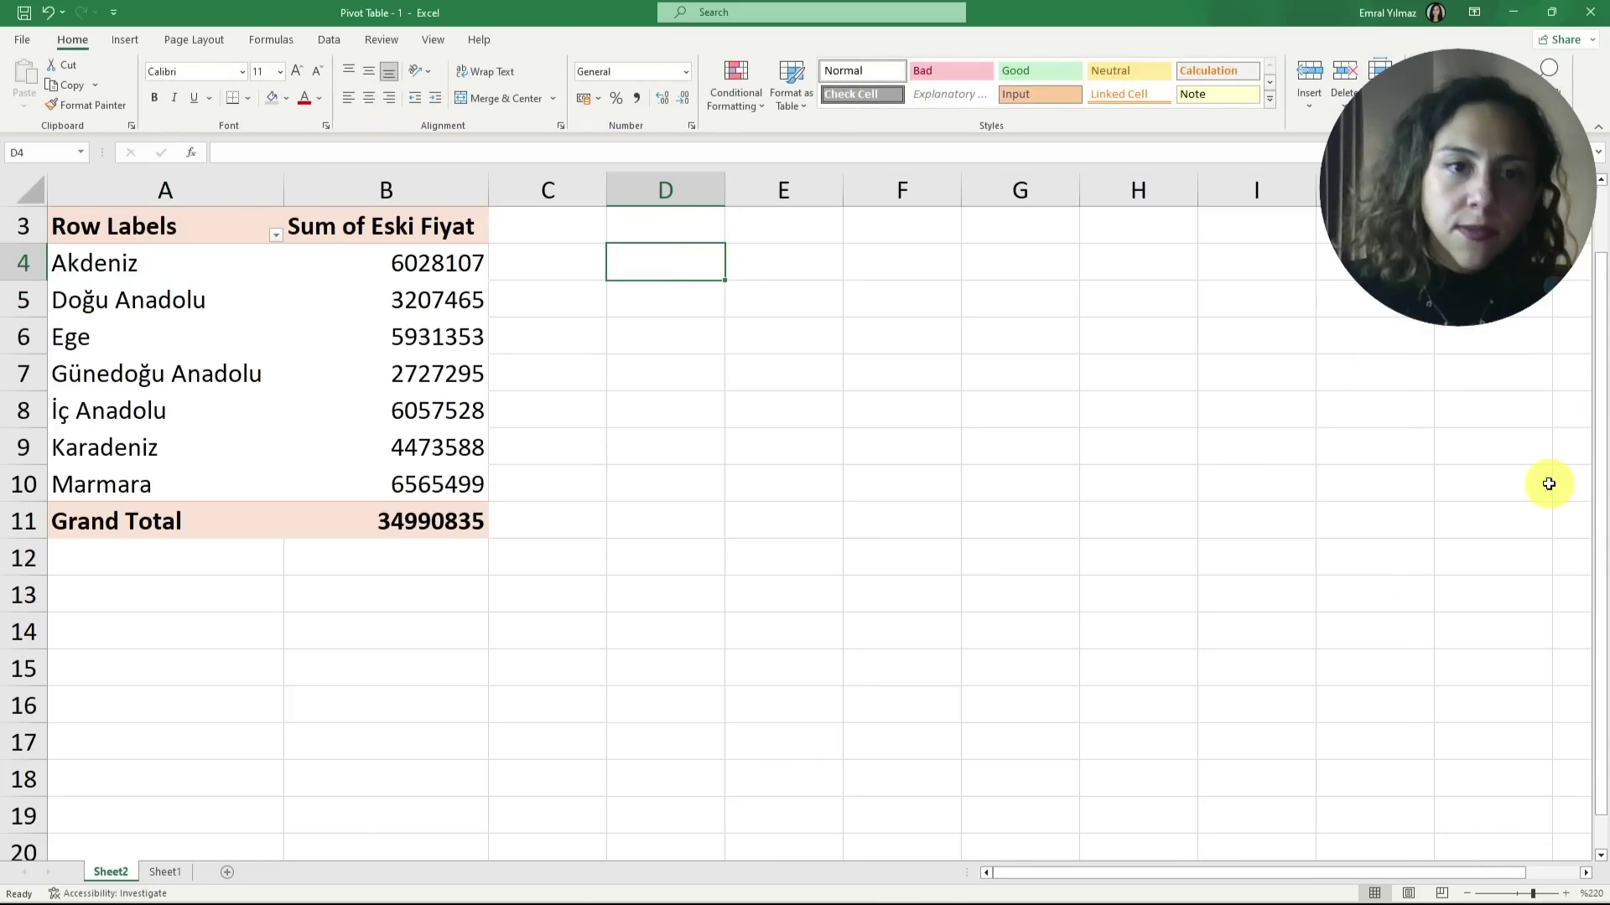
{"action": "left_click", "coordinate": [175, 338]}
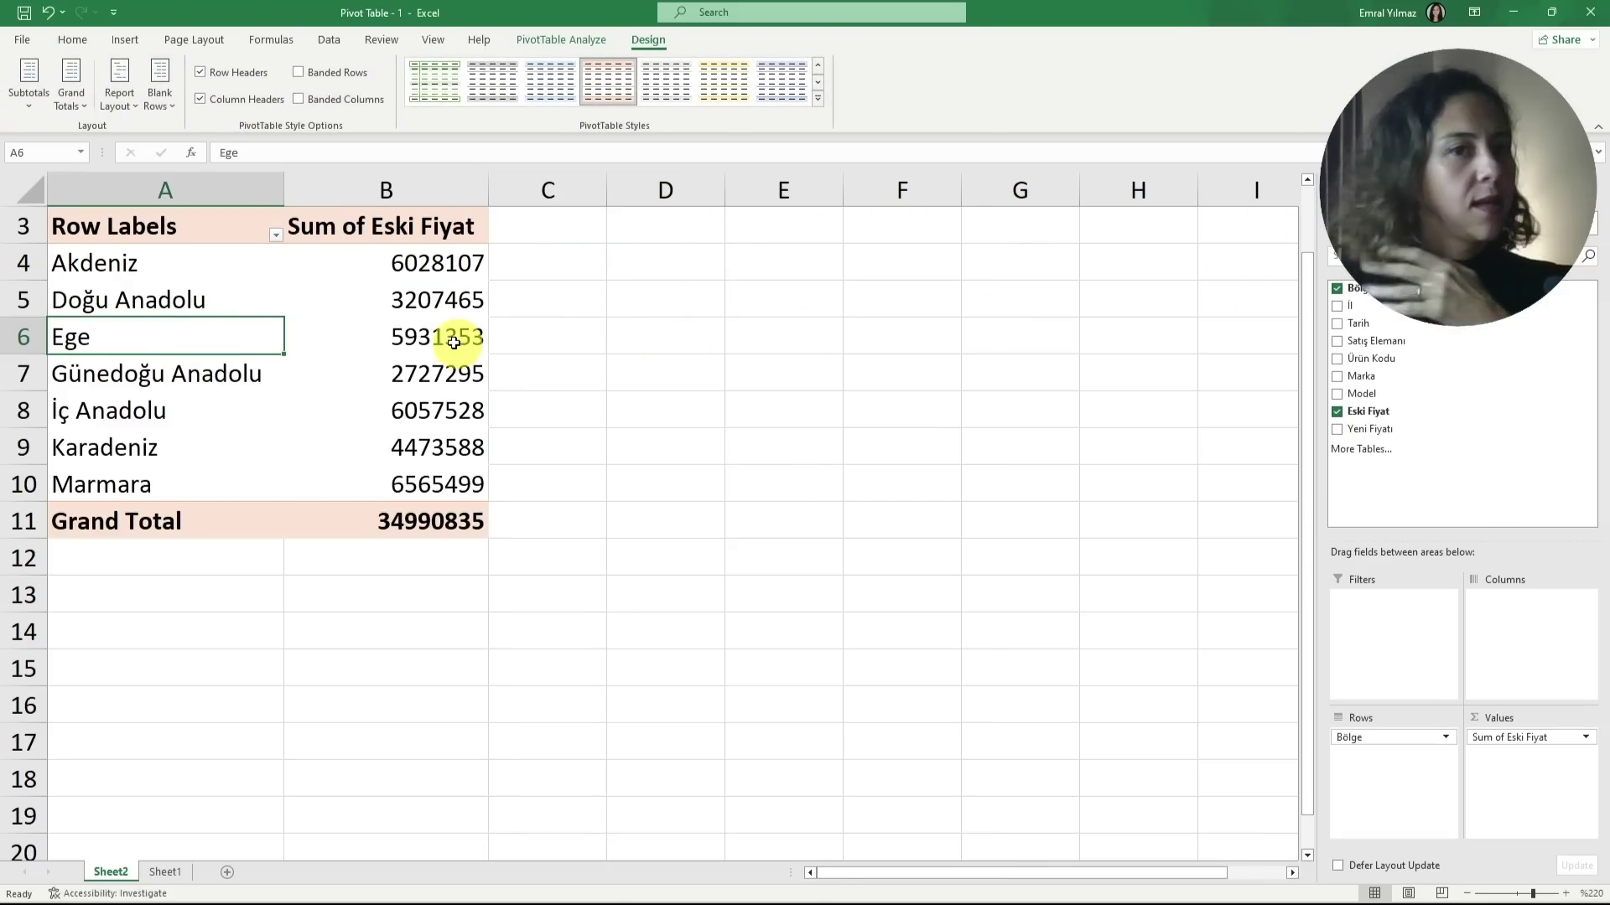
{"action": "left_click", "coordinate": [580, 41]}
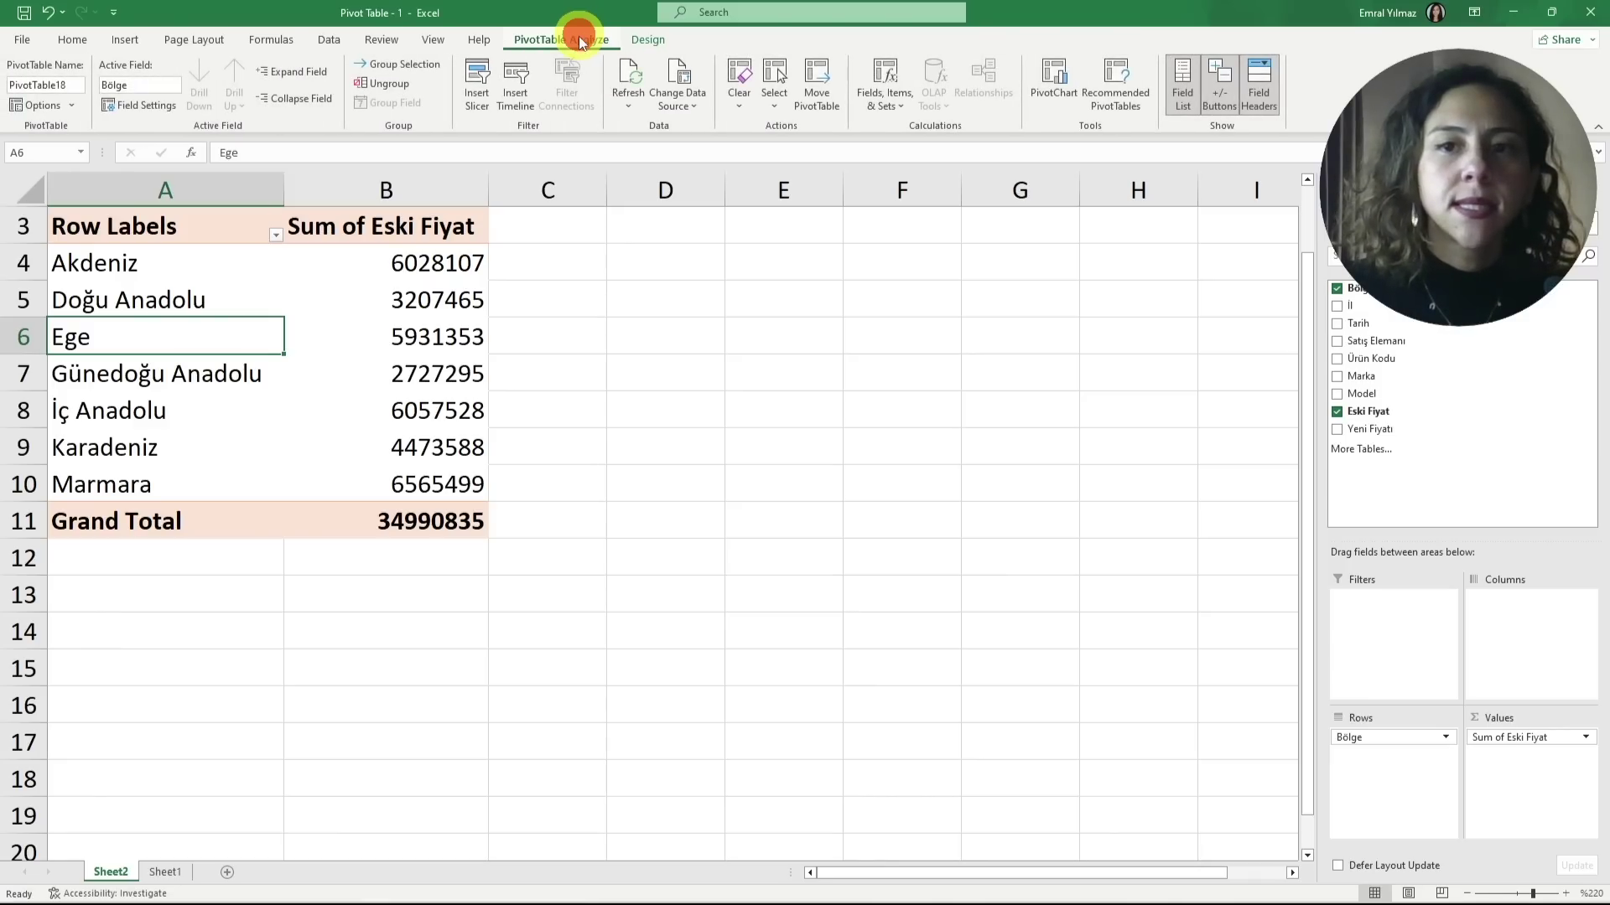
{"action": "left_click", "coordinate": [1180, 104]}
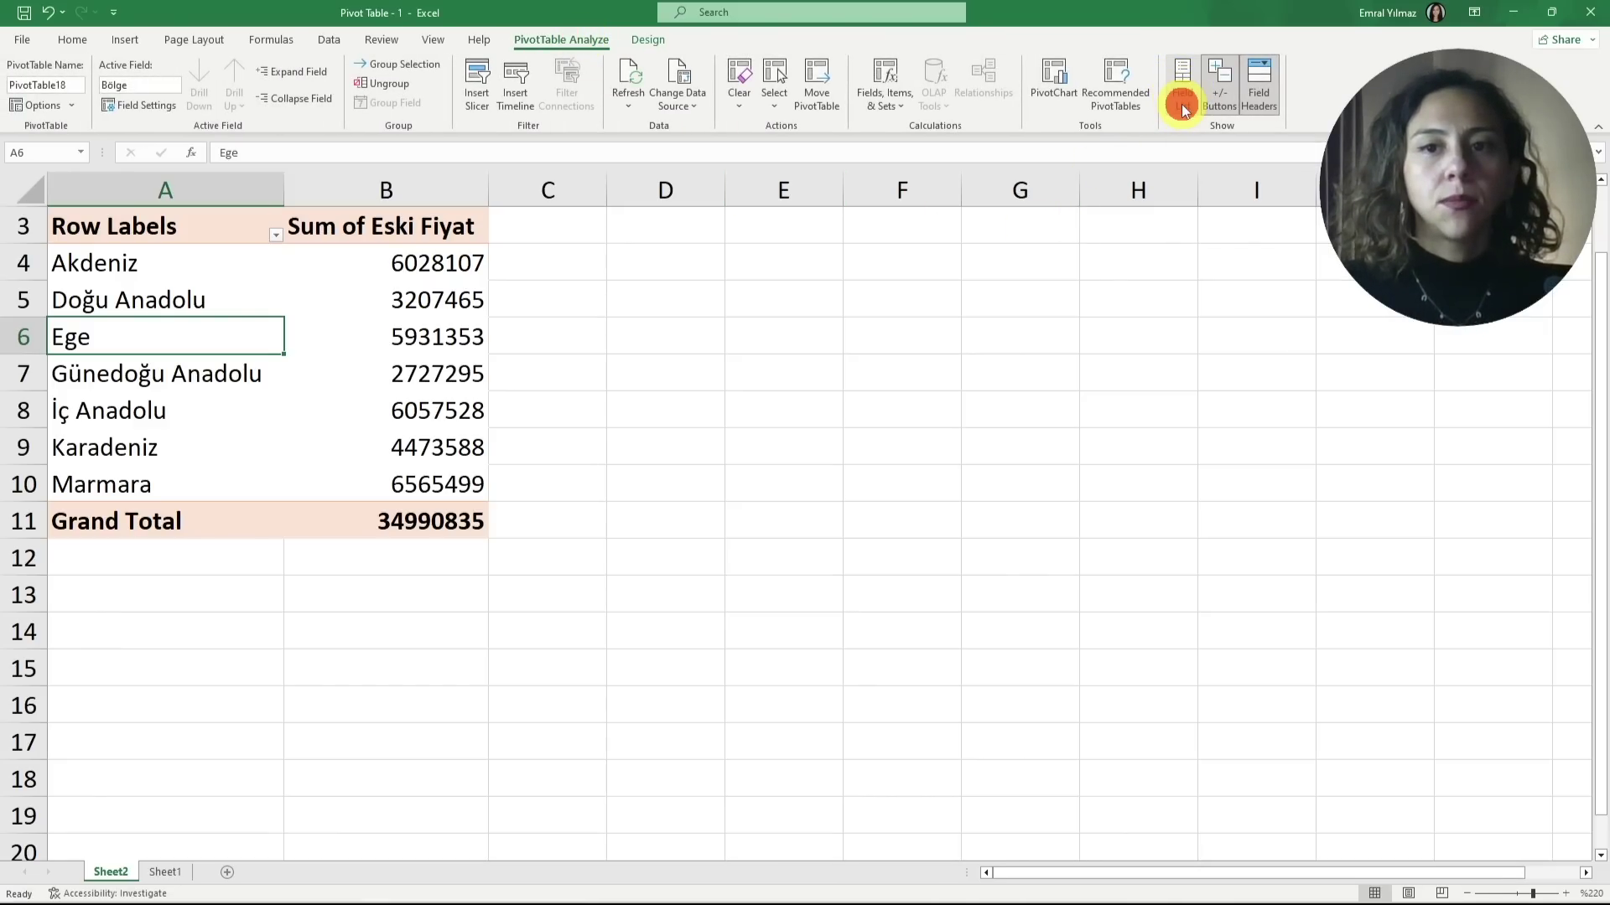
{"action": "left_click", "coordinate": [953, 546]}
{"action": "left_click", "coordinate": [420, 385]}
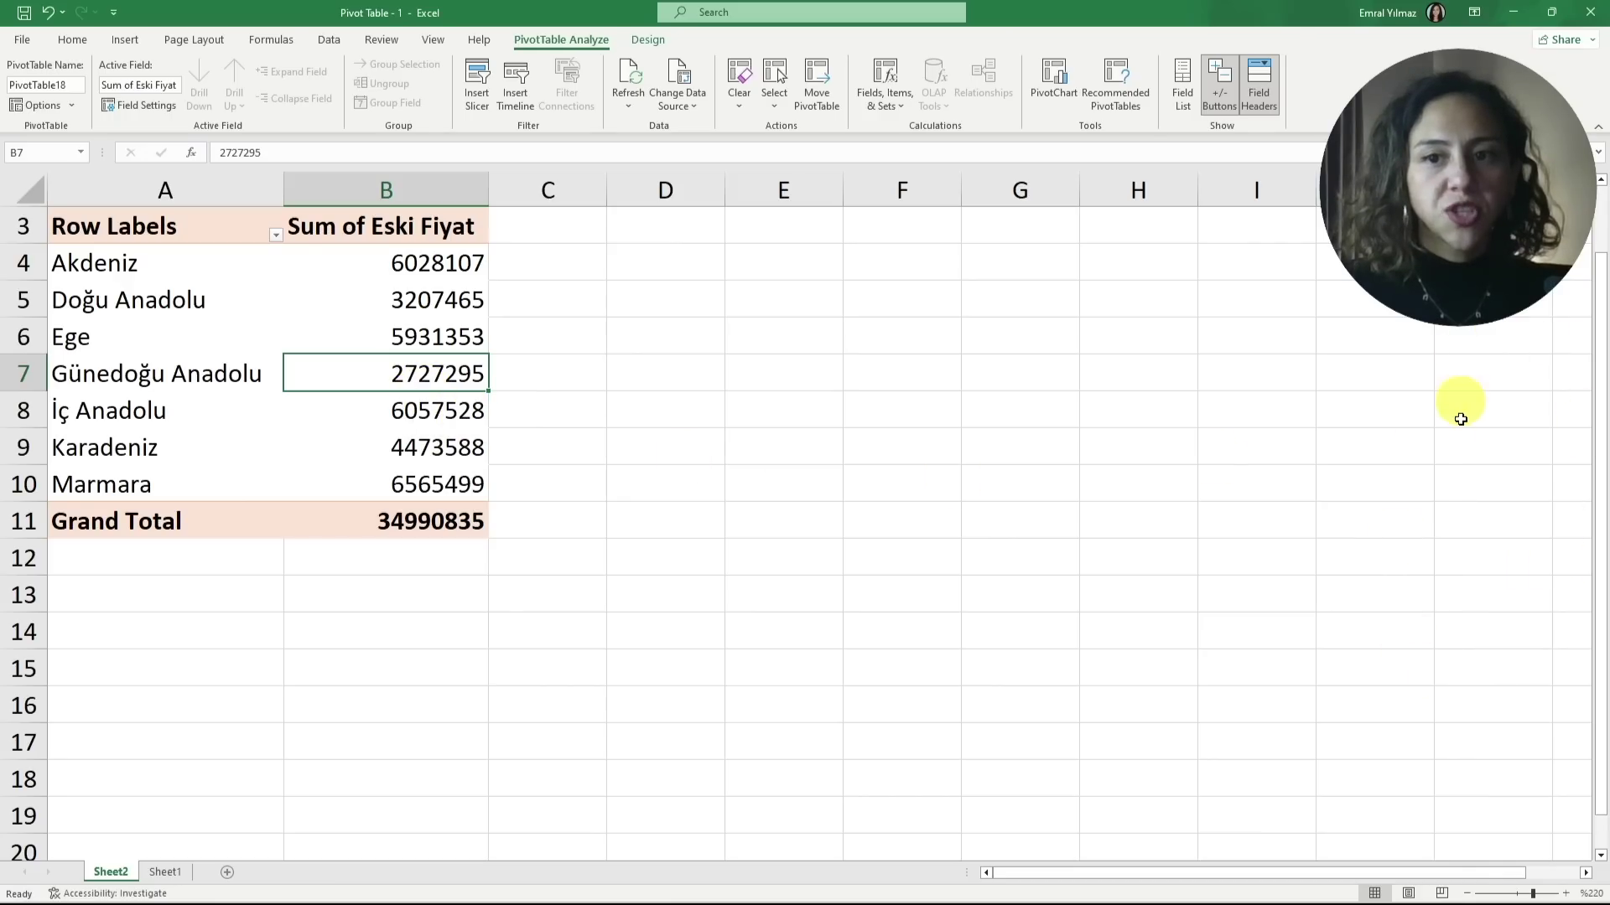
{"action": "left_click", "coordinate": [1183, 93]}
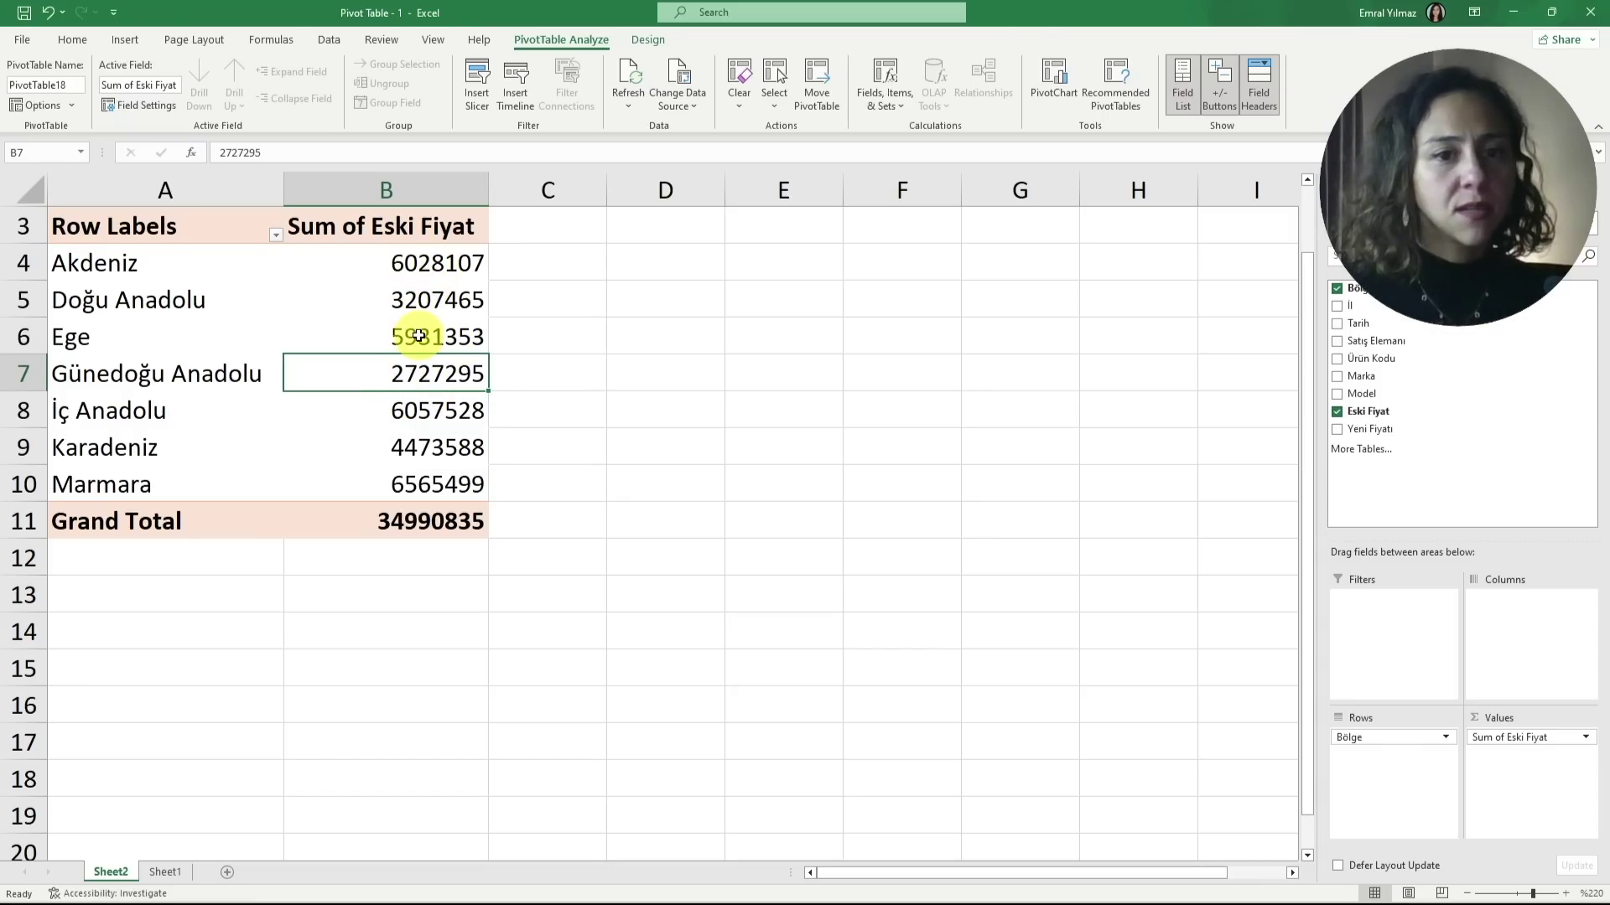
{"action": "mouse_move", "coordinate": [418, 337]}
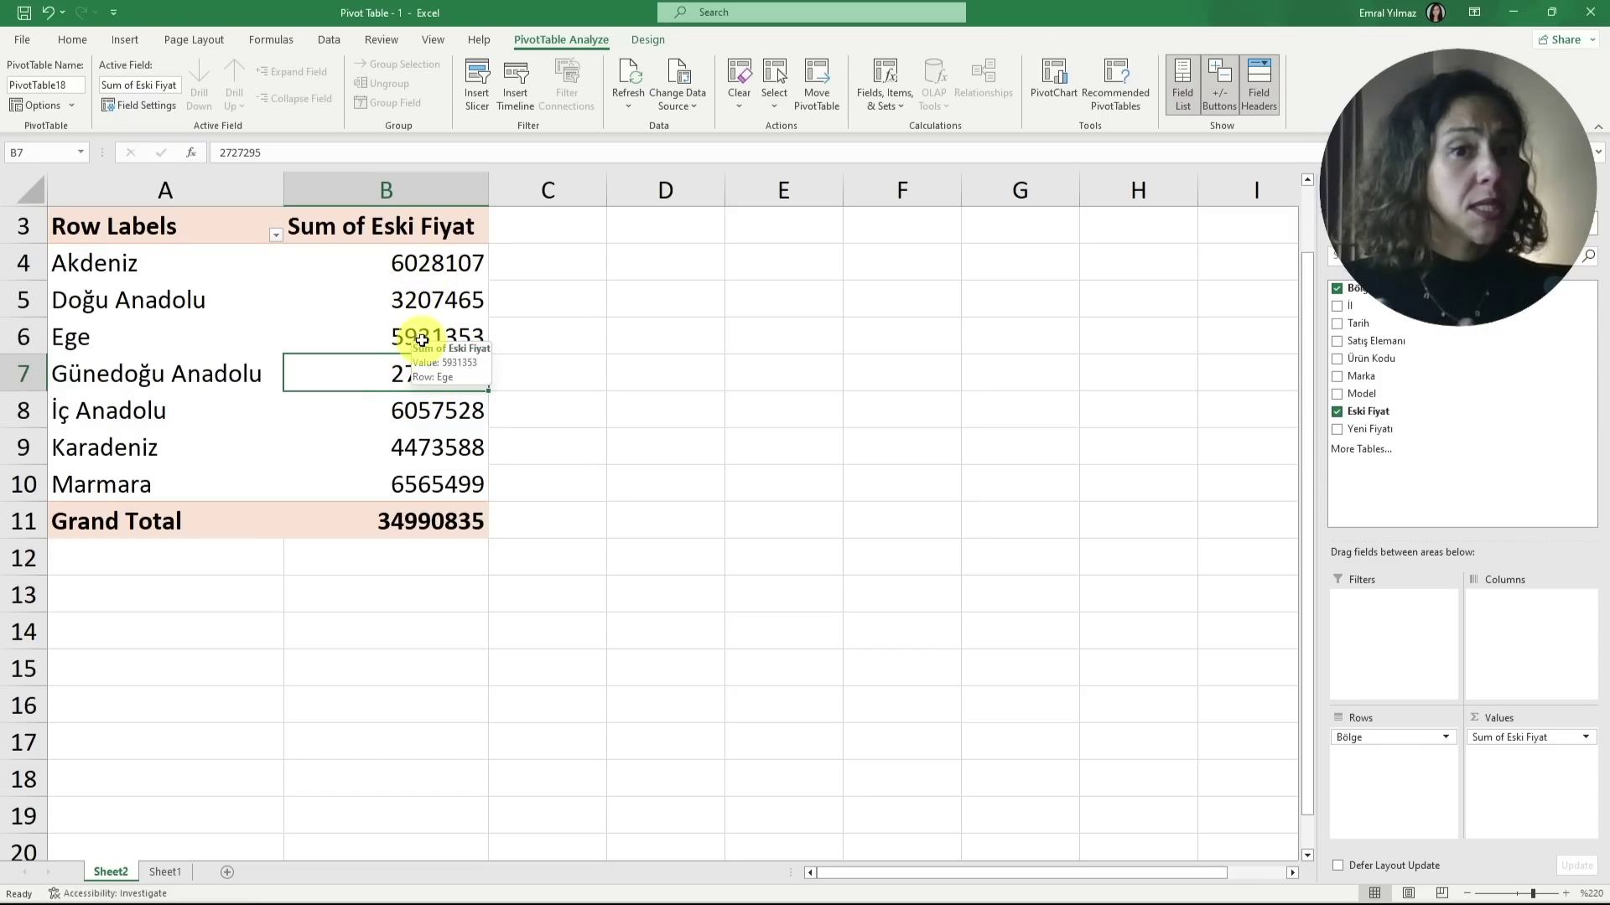
Replace Eski Fiyat with Yeni Fiyatı as the pivot's summed values
{"action": "left_click", "coordinate": [1339, 412]}
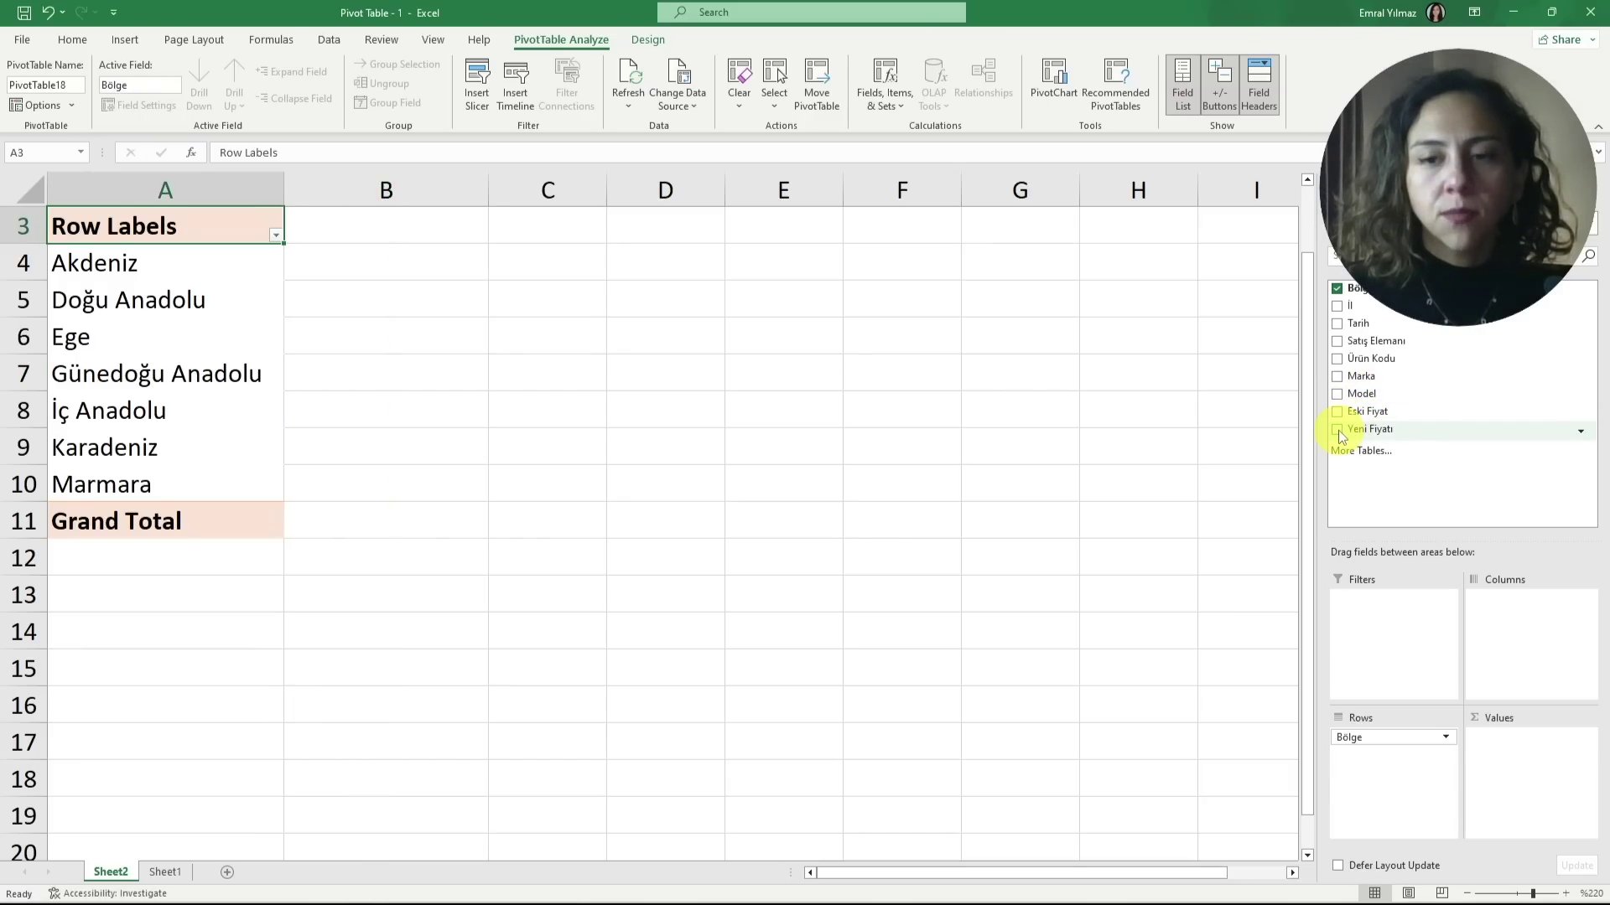
{"action": "left_click_drag", "start_coordinate": [1340, 437], "coordinate": [1525, 742]}
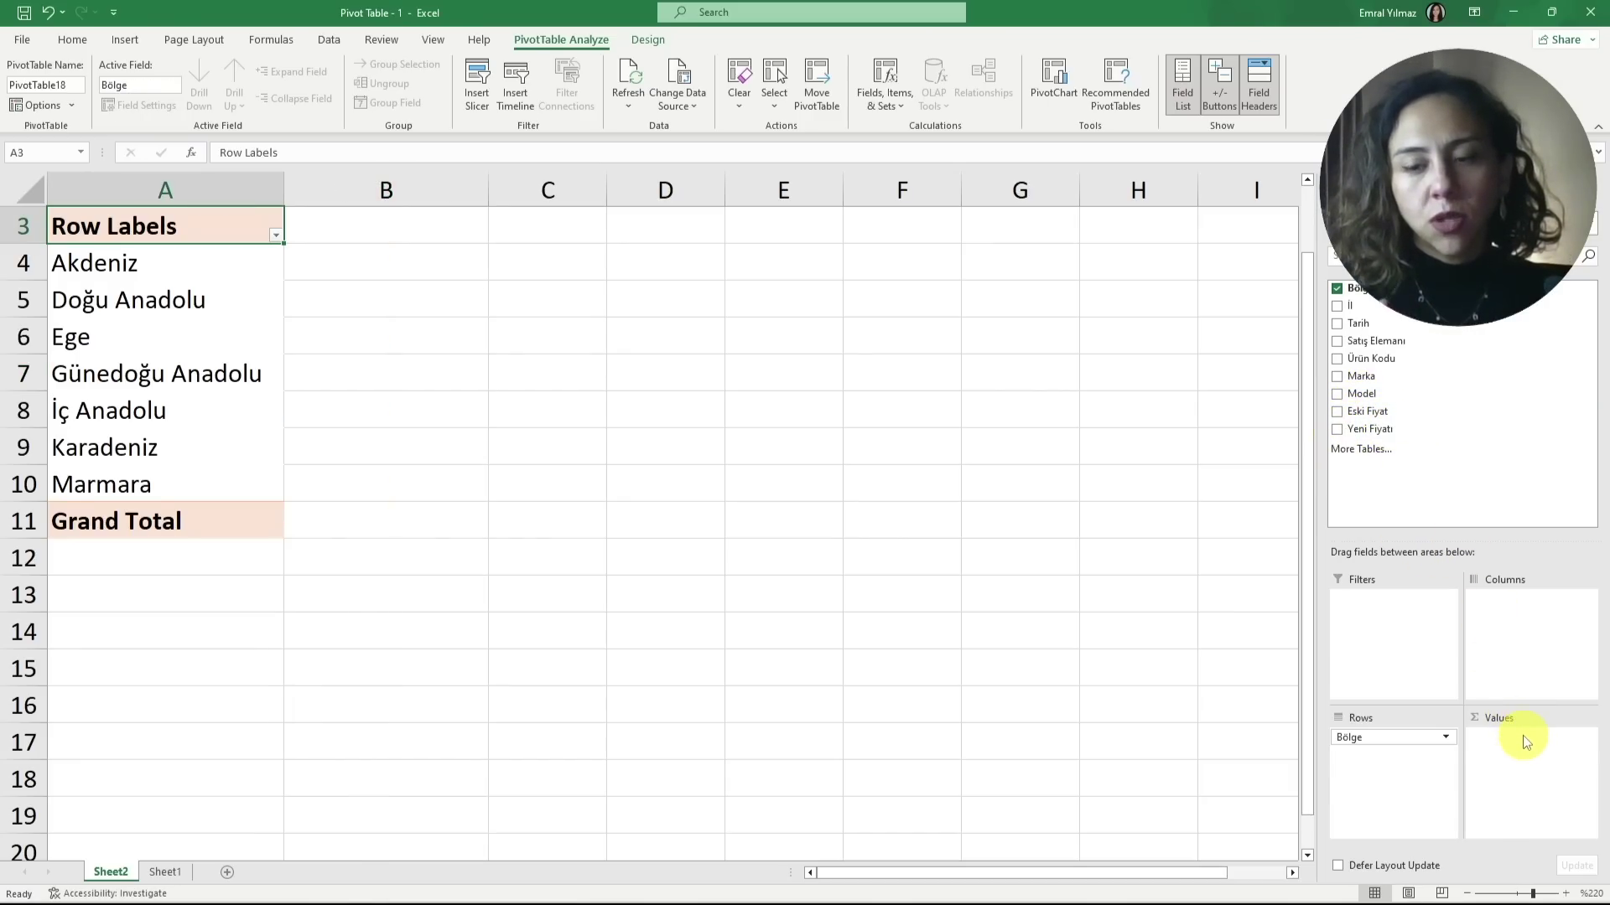
{"action": "left_click", "coordinate": [1336, 428]}
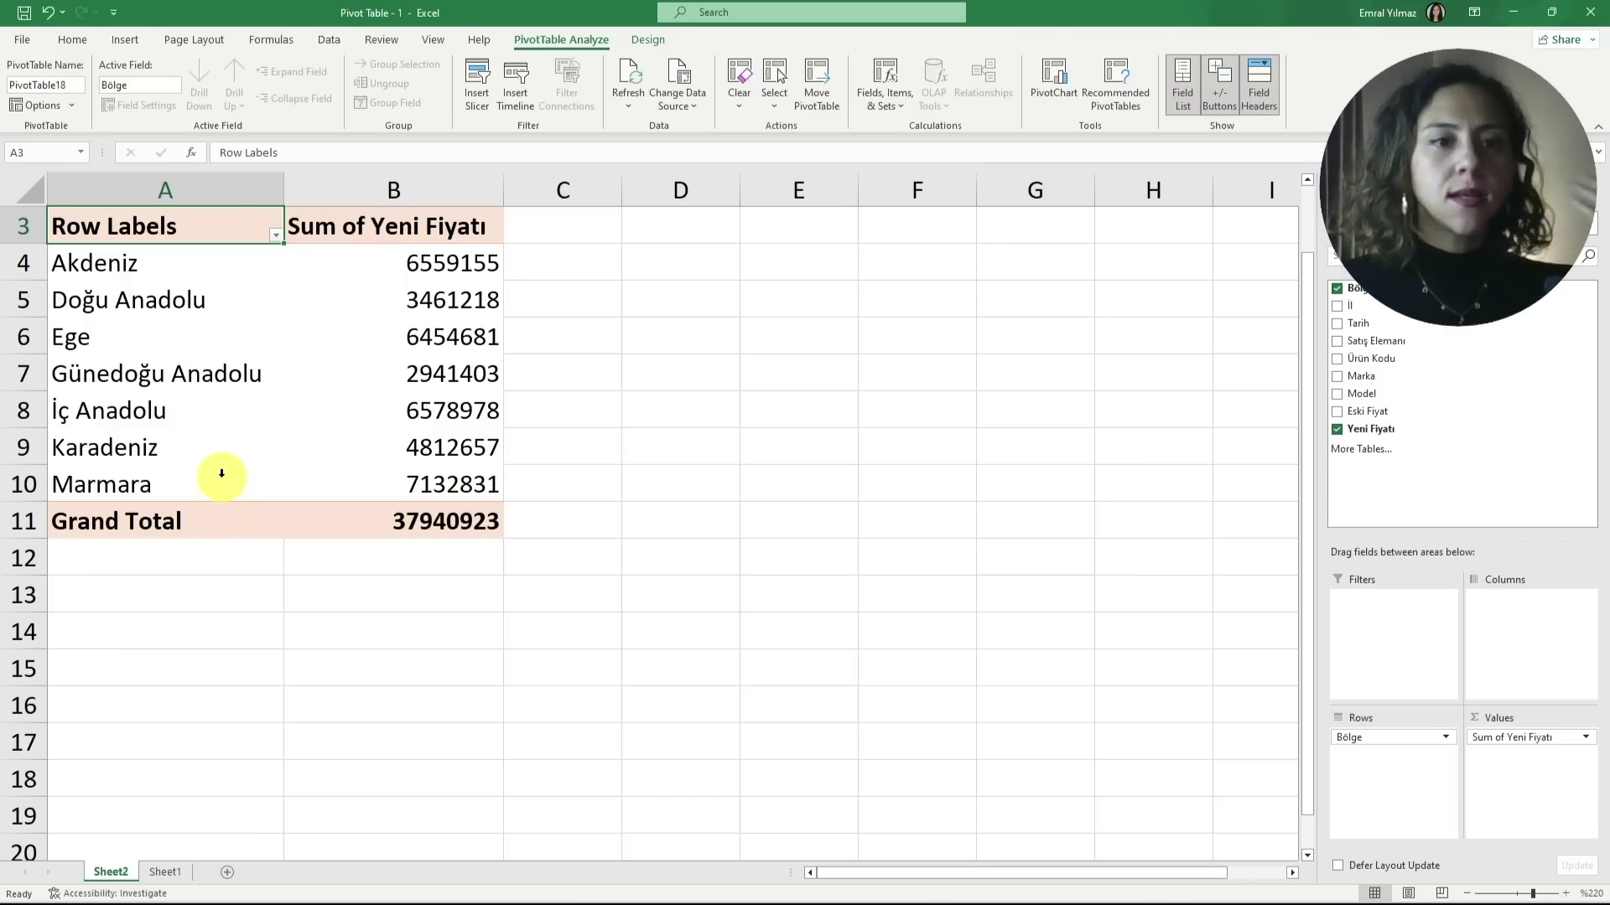
Nest İl under Bölge in the rows and spread the brands across the columns
{"action": "left_click_drag", "start_coordinate": [1349, 306], "coordinate": [1391, 674]}
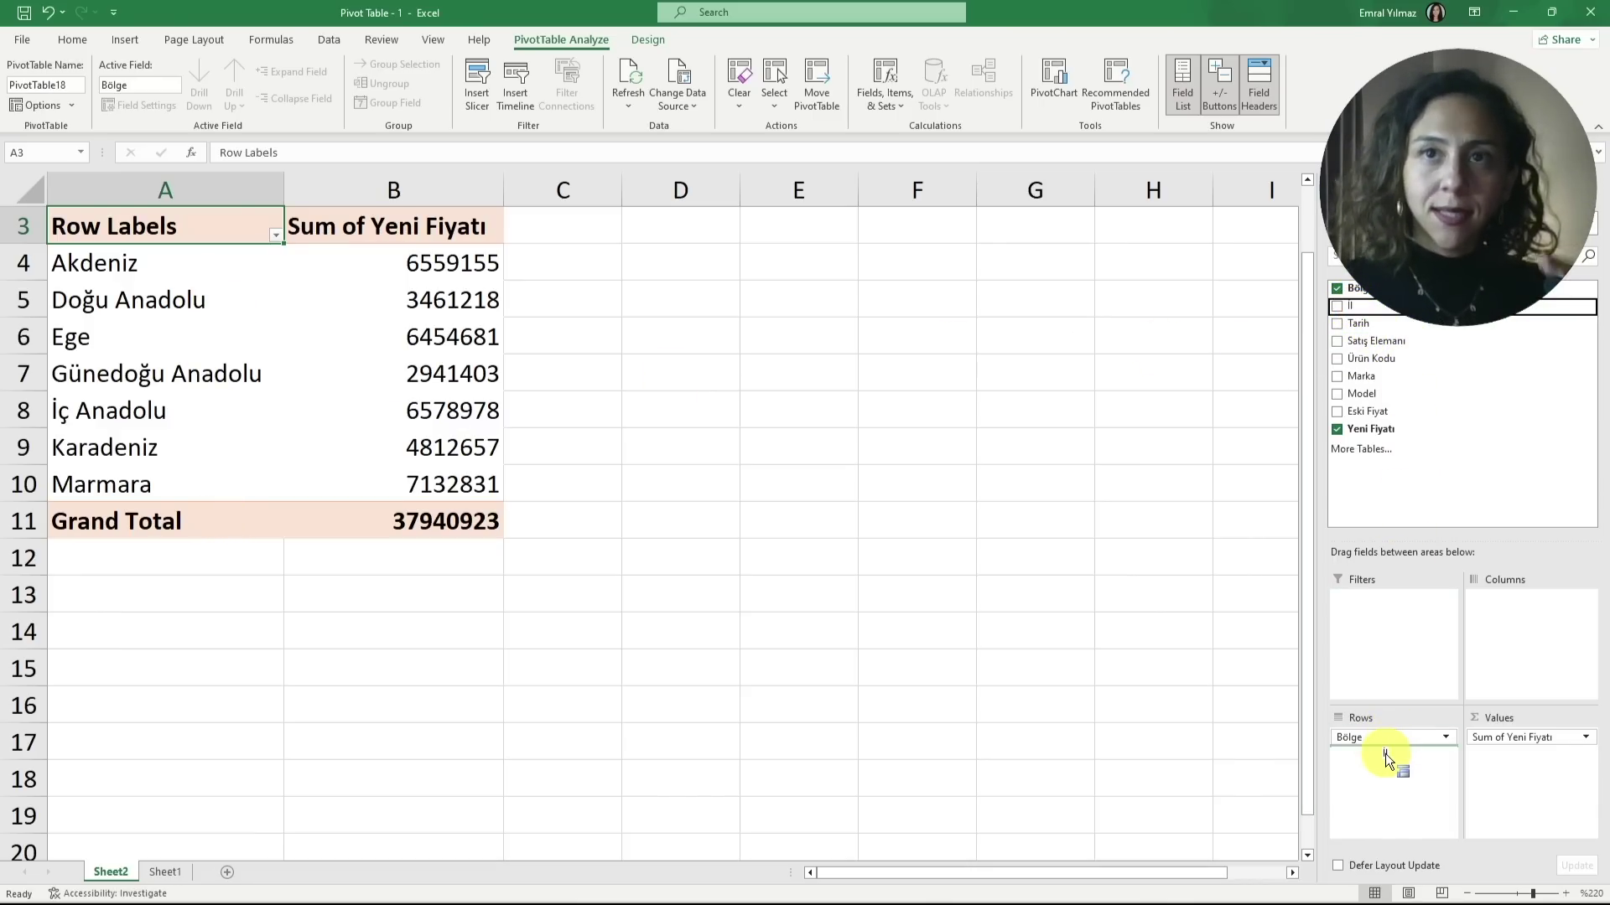
{"action": "left_click_drag", "start_coordinate": [1385, 753], "coordinate": [1385, 756]}
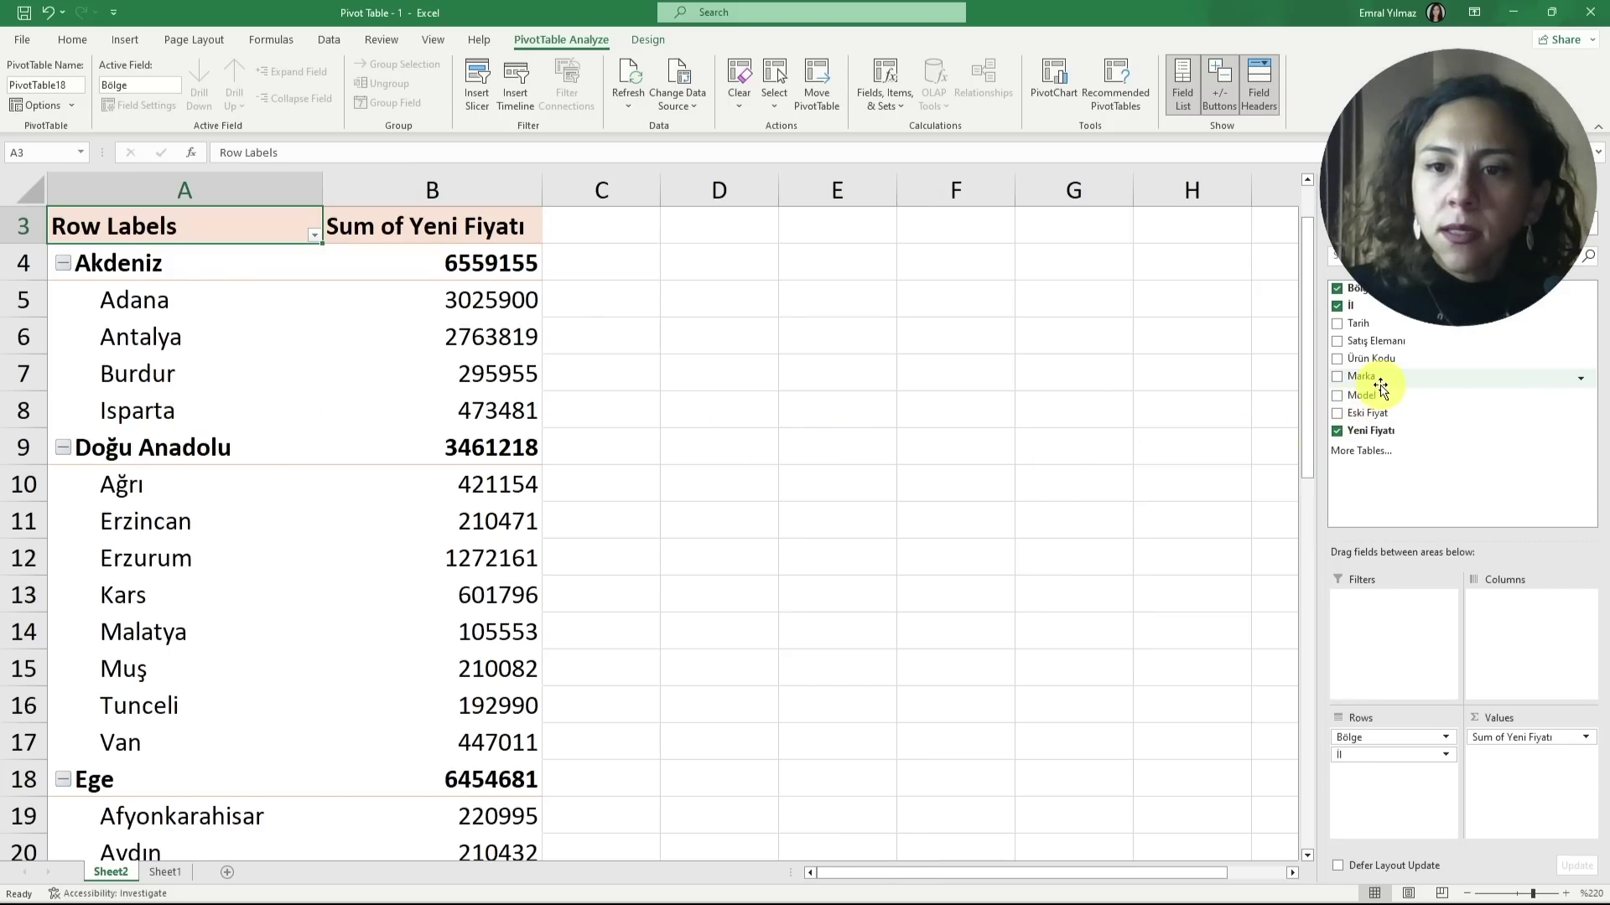
{"action": "mouse_move", "coordinate": [1376, 386]}
{"action": "left_mouse_down"}
{"action": "mouse_move", "coordinate": [1408, 601]}
{"action": "mouse_move", "coordinate": [1534, 642]}
{"action": "left_mouse_up"}
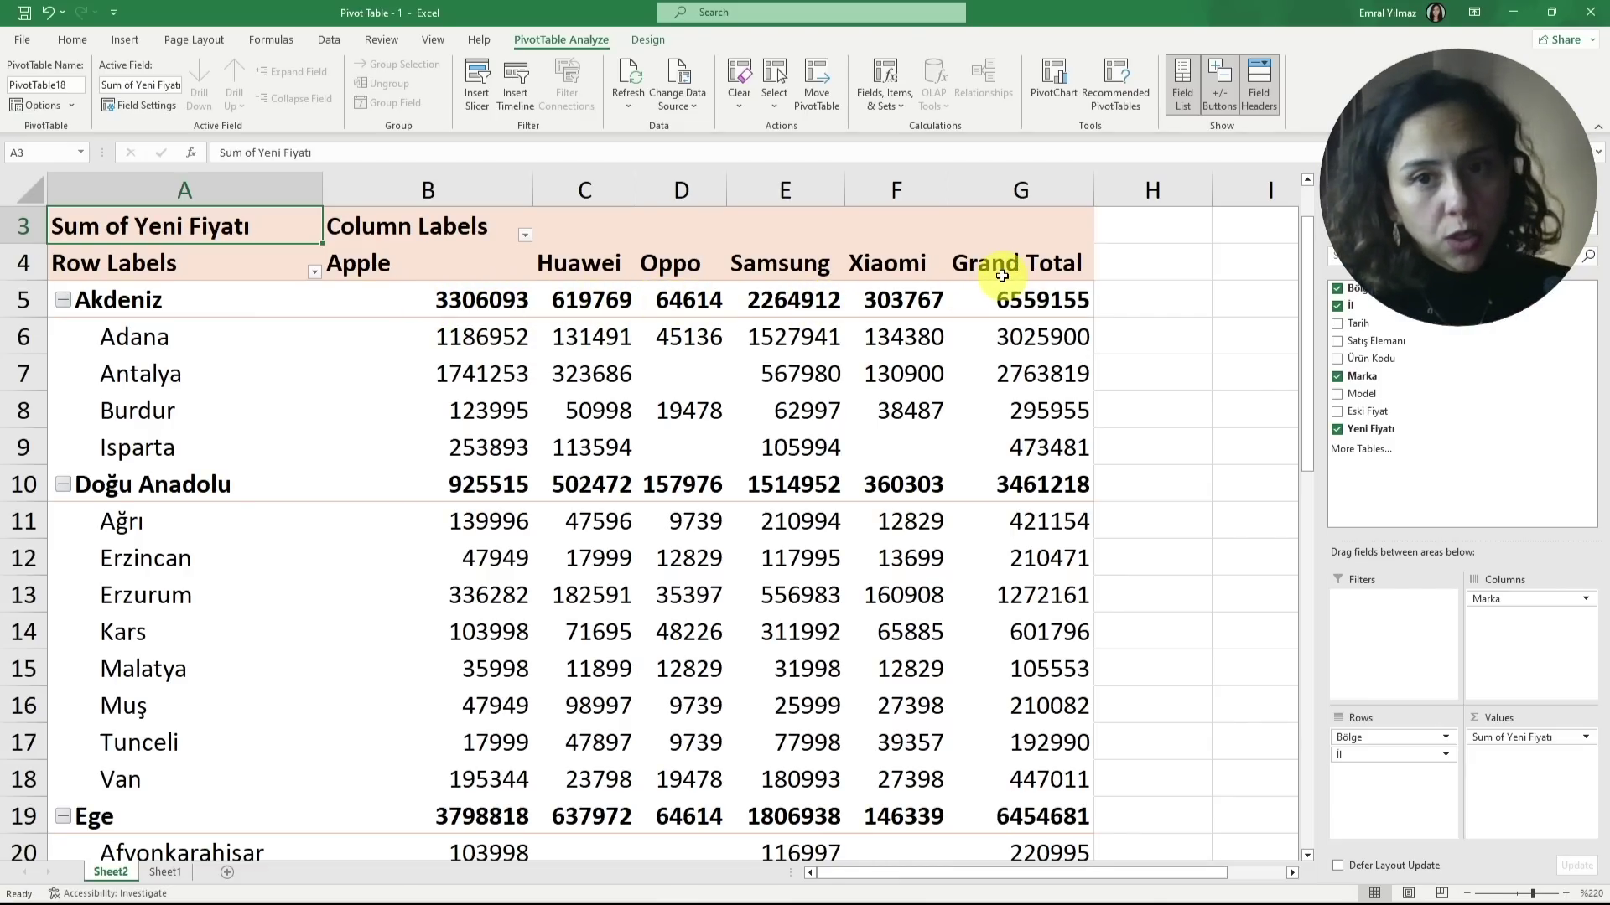
Change Sum of Yeni Fiyatı to Average in Value Field Settings
{"action": "left_click", "coordinate": [1586, 739]}
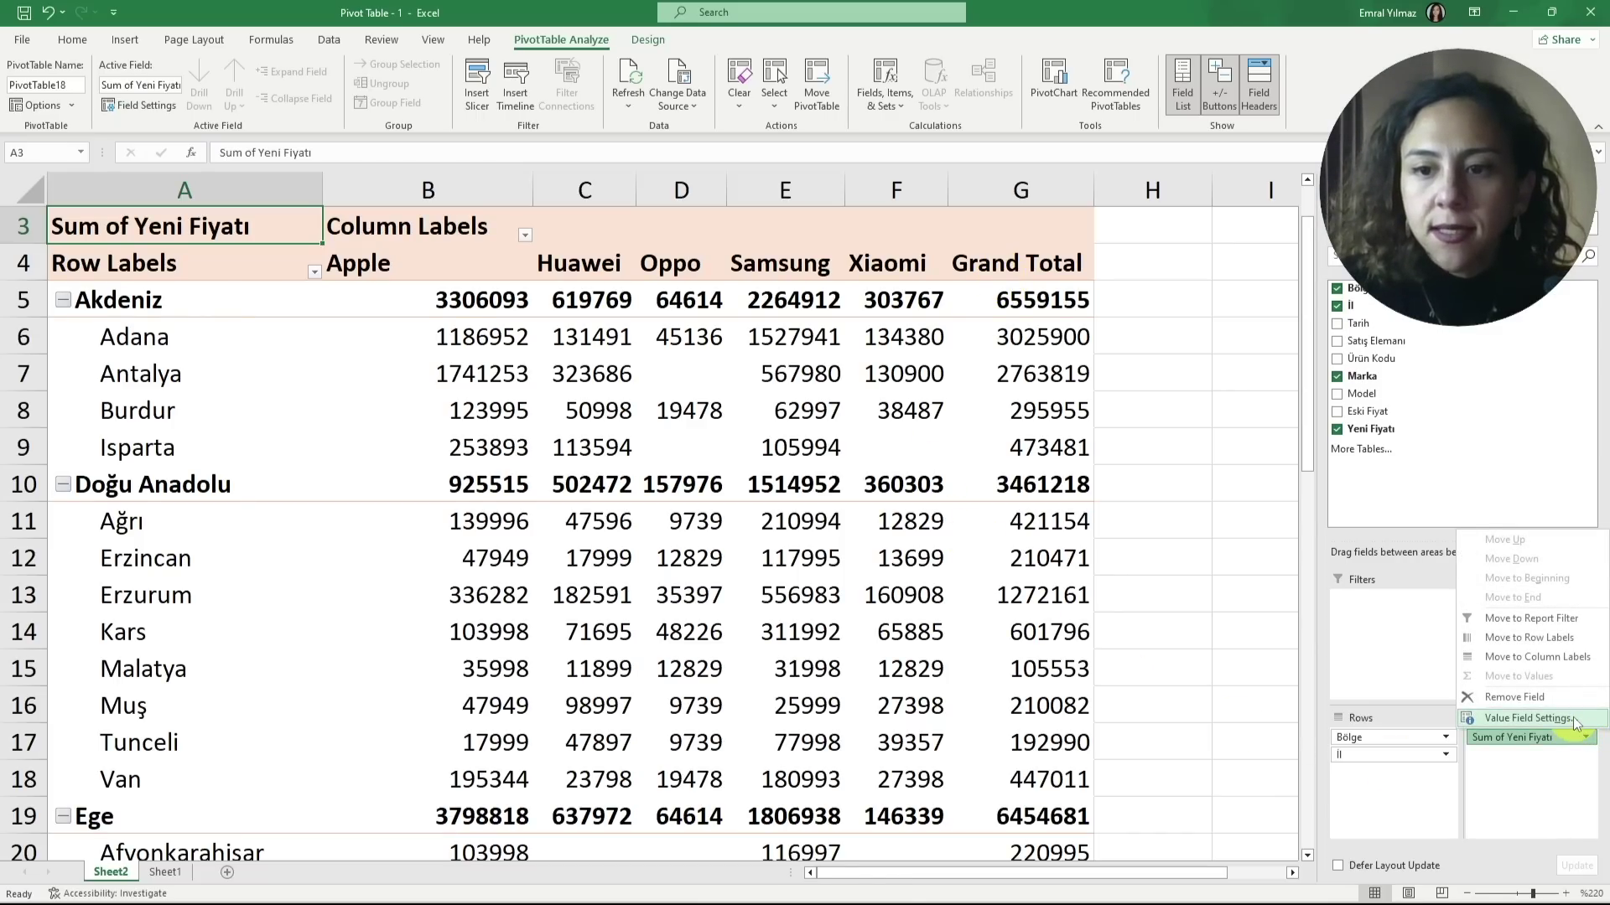
{"action": "left_click", "coordinate": [1573, 720]}
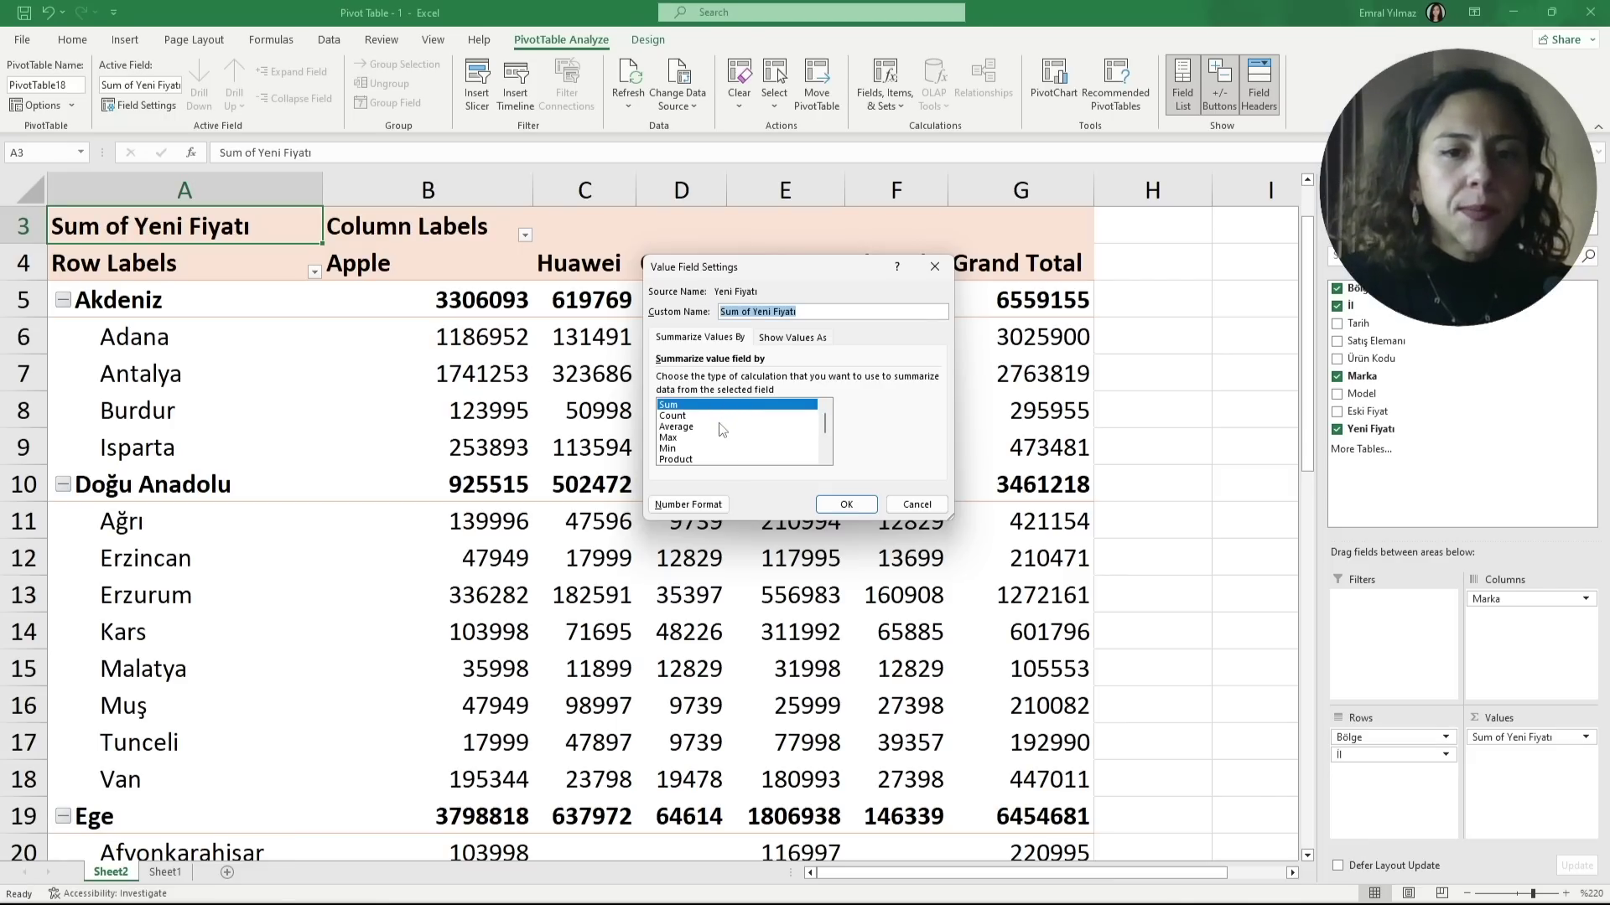
{"action": "left_click", "coordinate": [695, 429]}
{"action": "left_click", "coordinate": [863, 508]}
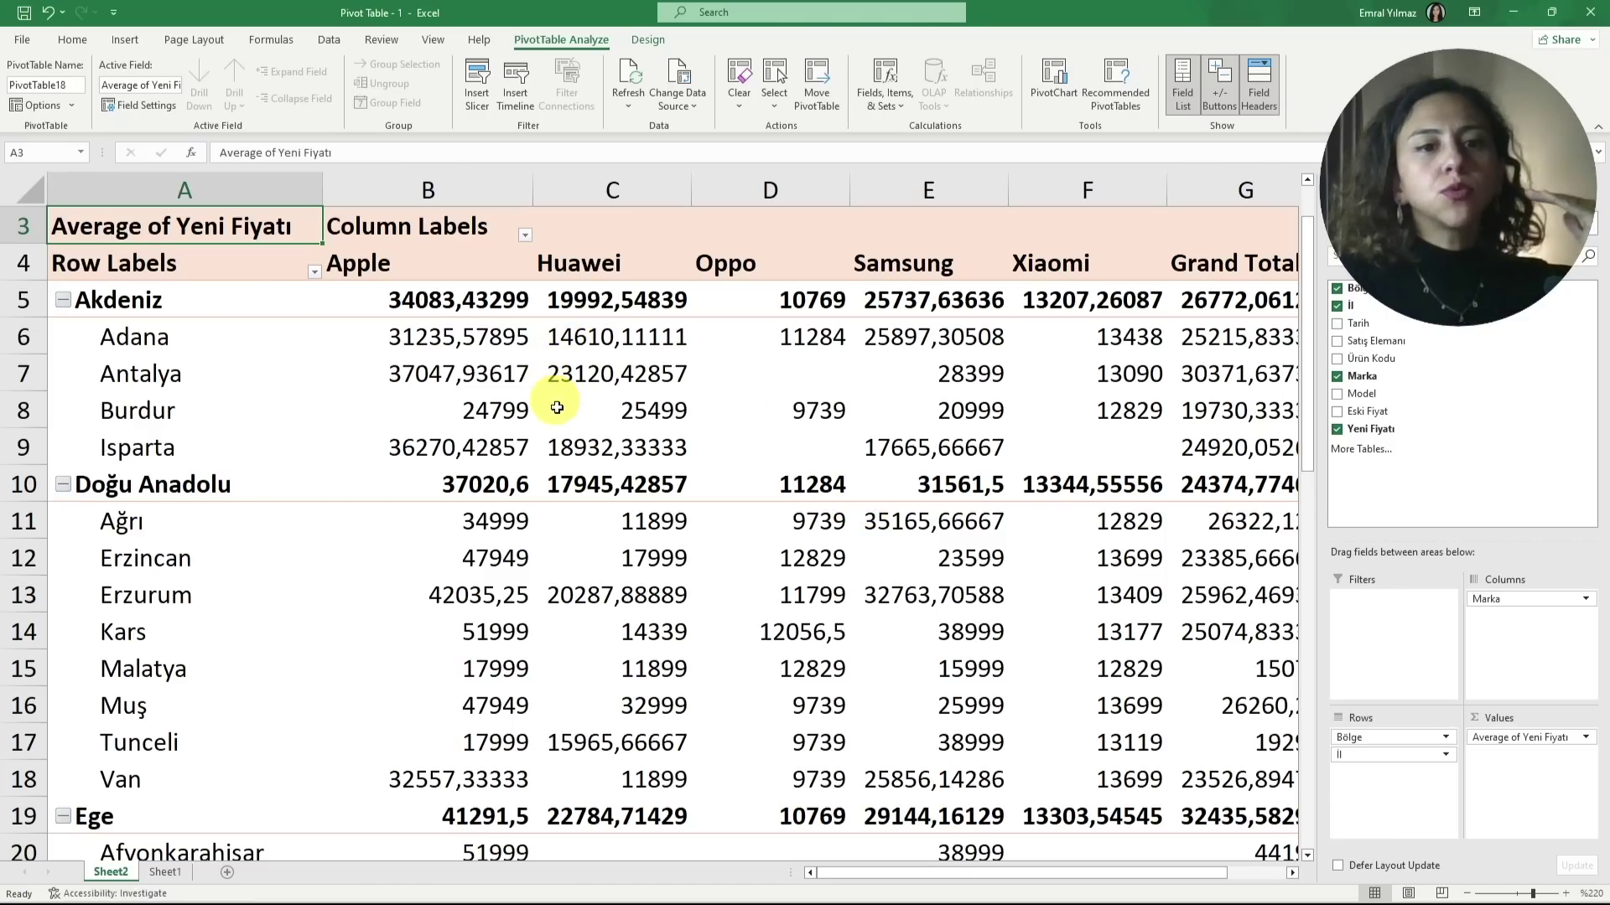
{"action": "left_click", "coordinate": [475, 190]}
Format pivot columns B–G as lira currency with zero decimal places
{"action": "left_click_drag", "start_coordinate": [474, 190], "coordinate": [1244, 188]}
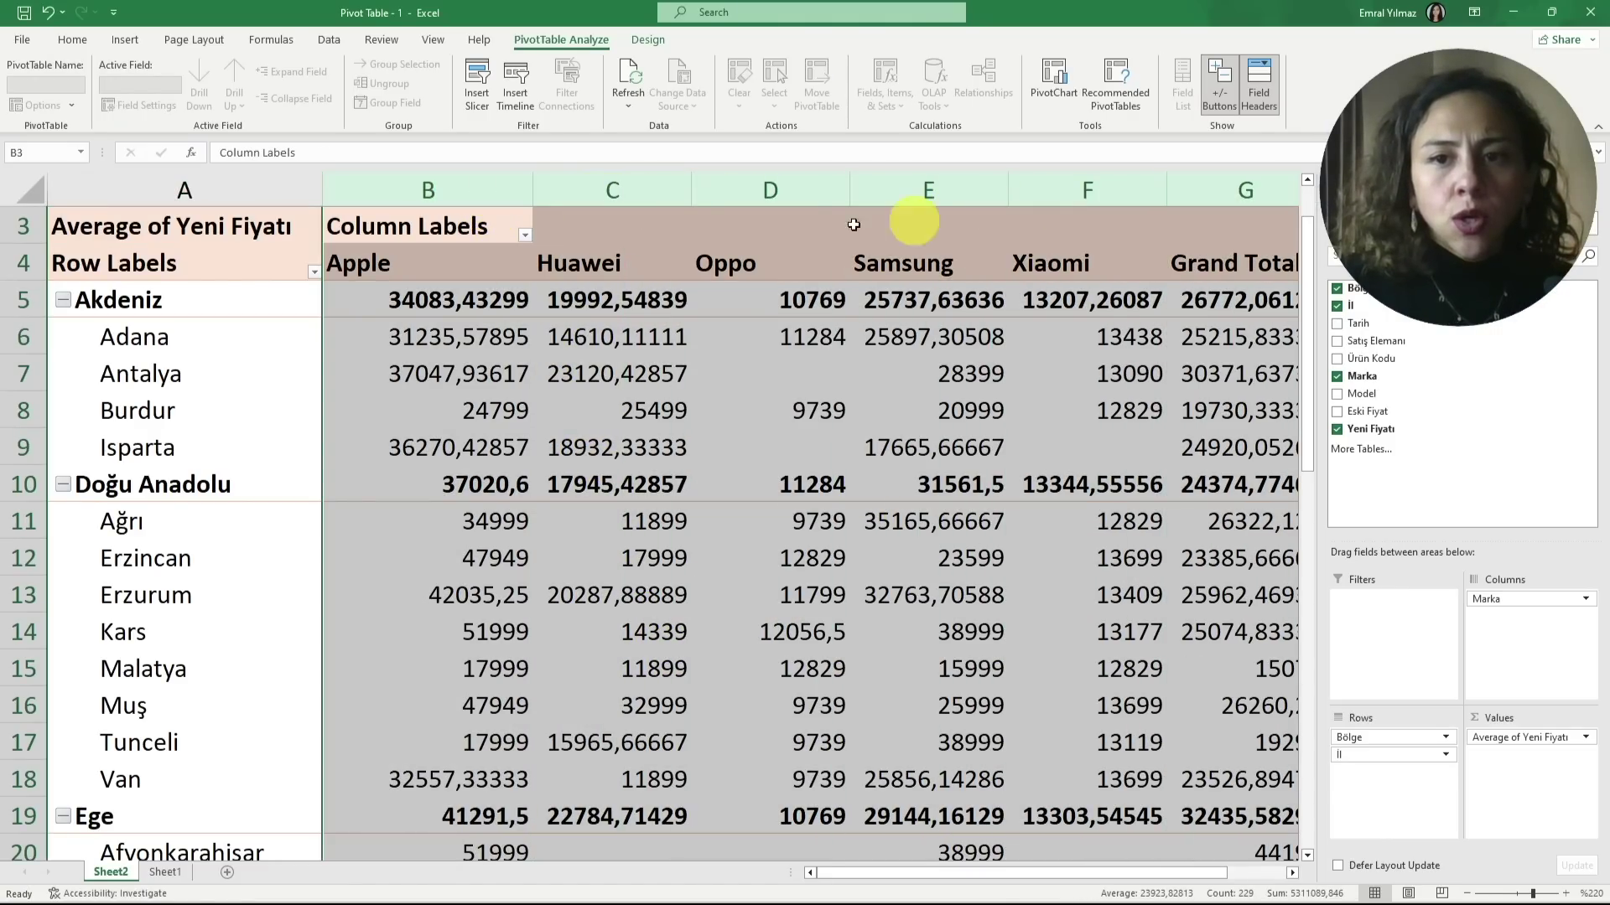
{"action": "left_click", "coordinate": [72, 40]}
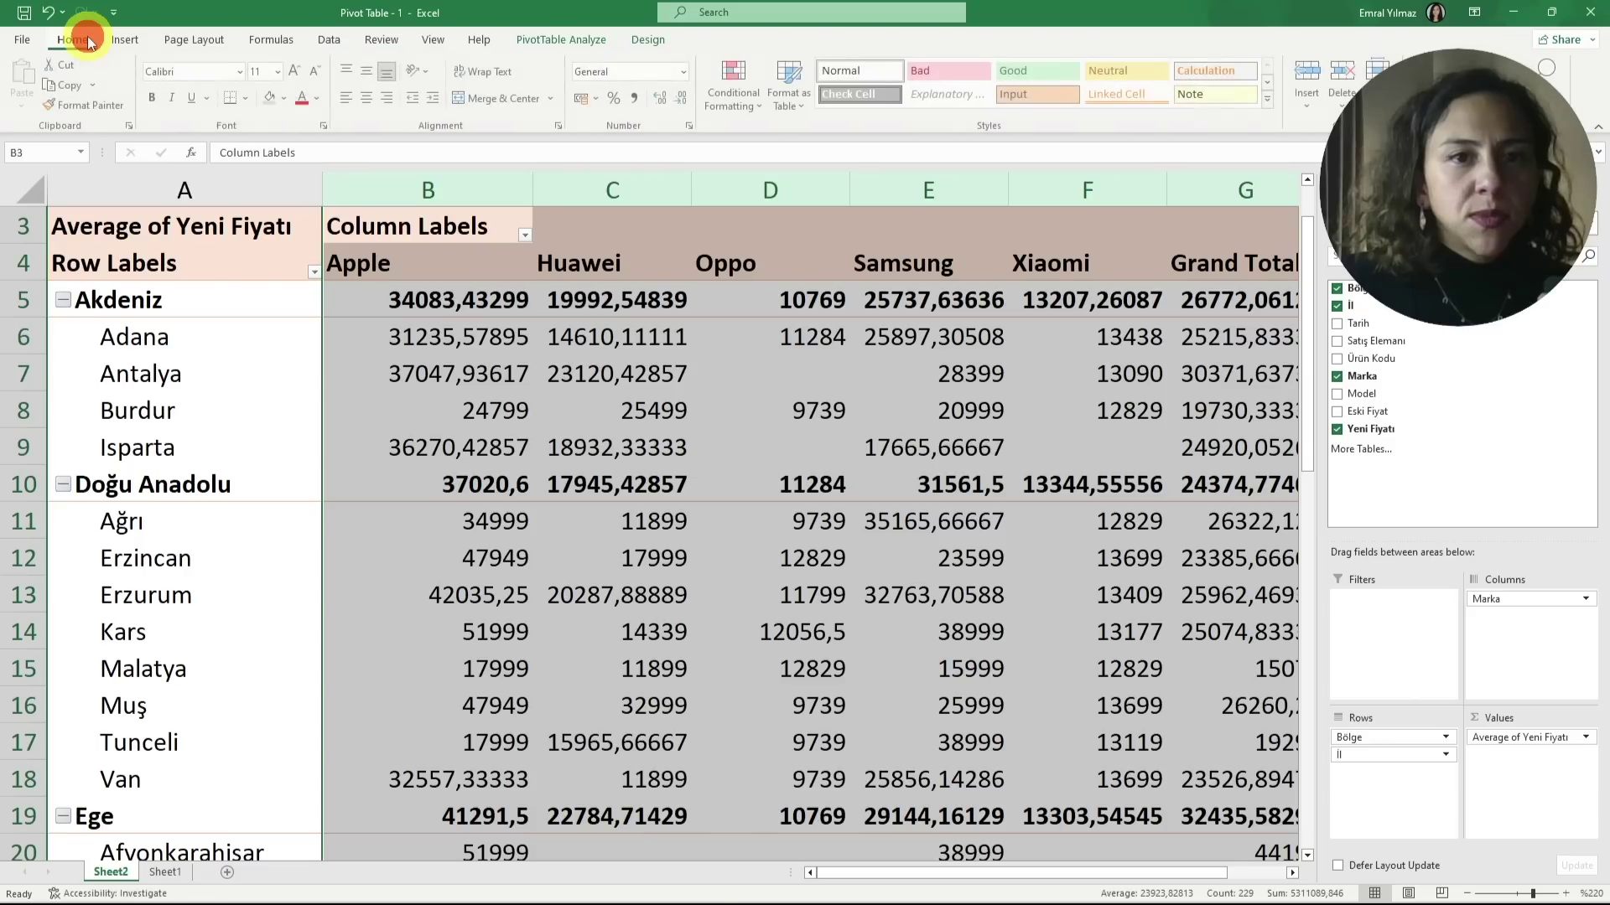
{"action": "left_click", "coordinate": [693, 74]}
{"action": "left_click", "coordinate": [665, 180]}
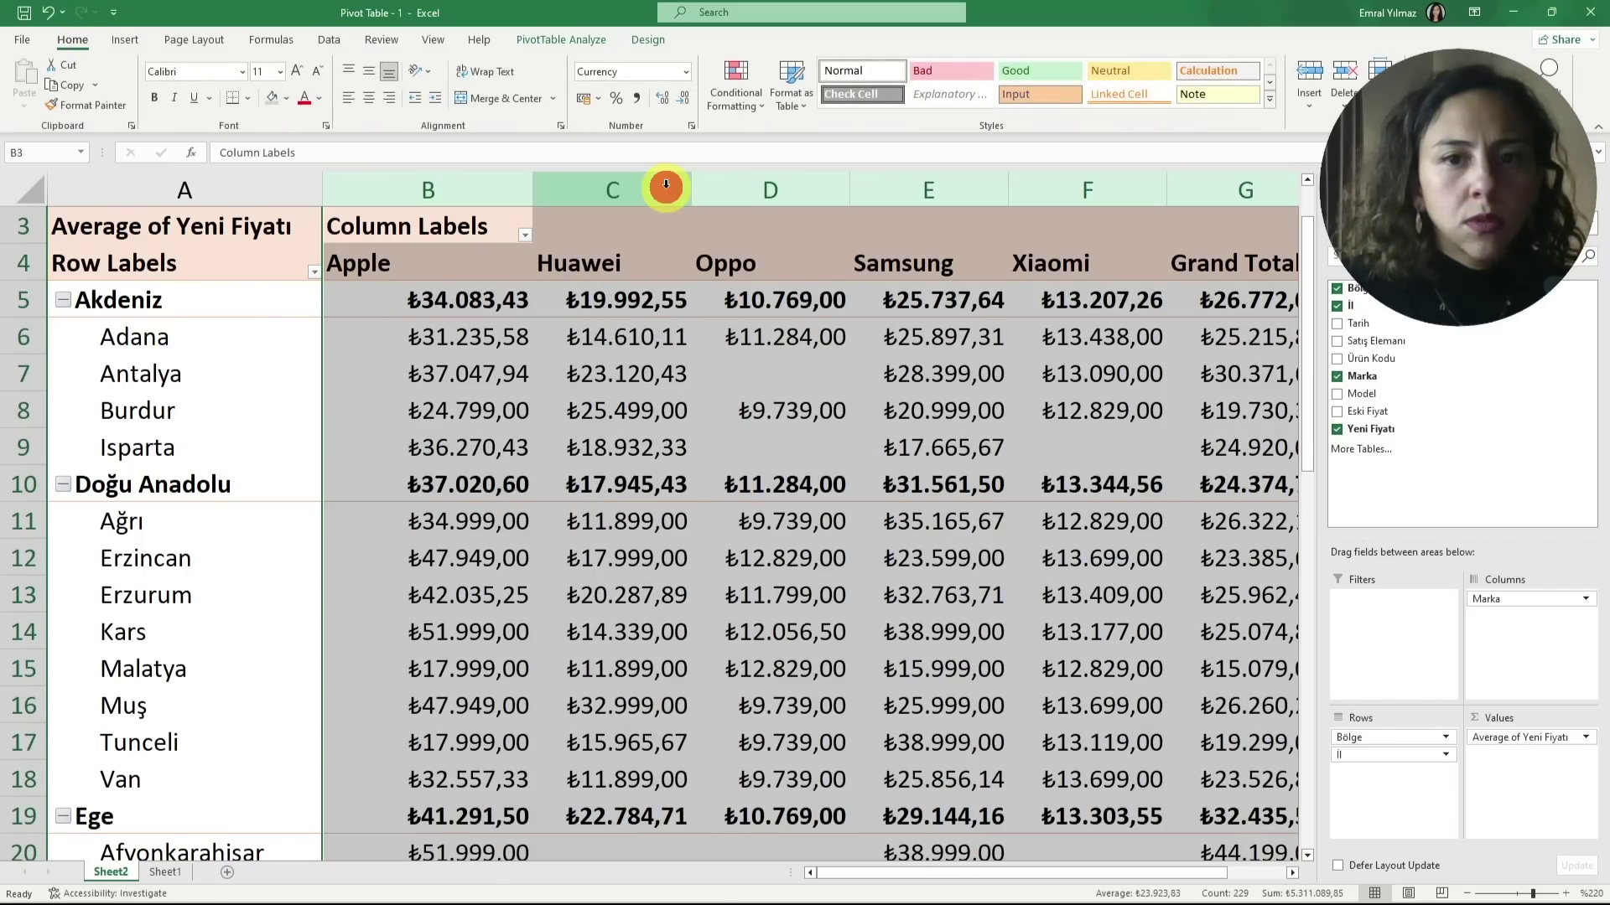
{"action": "left_click", "coordinate": [683, 101]}
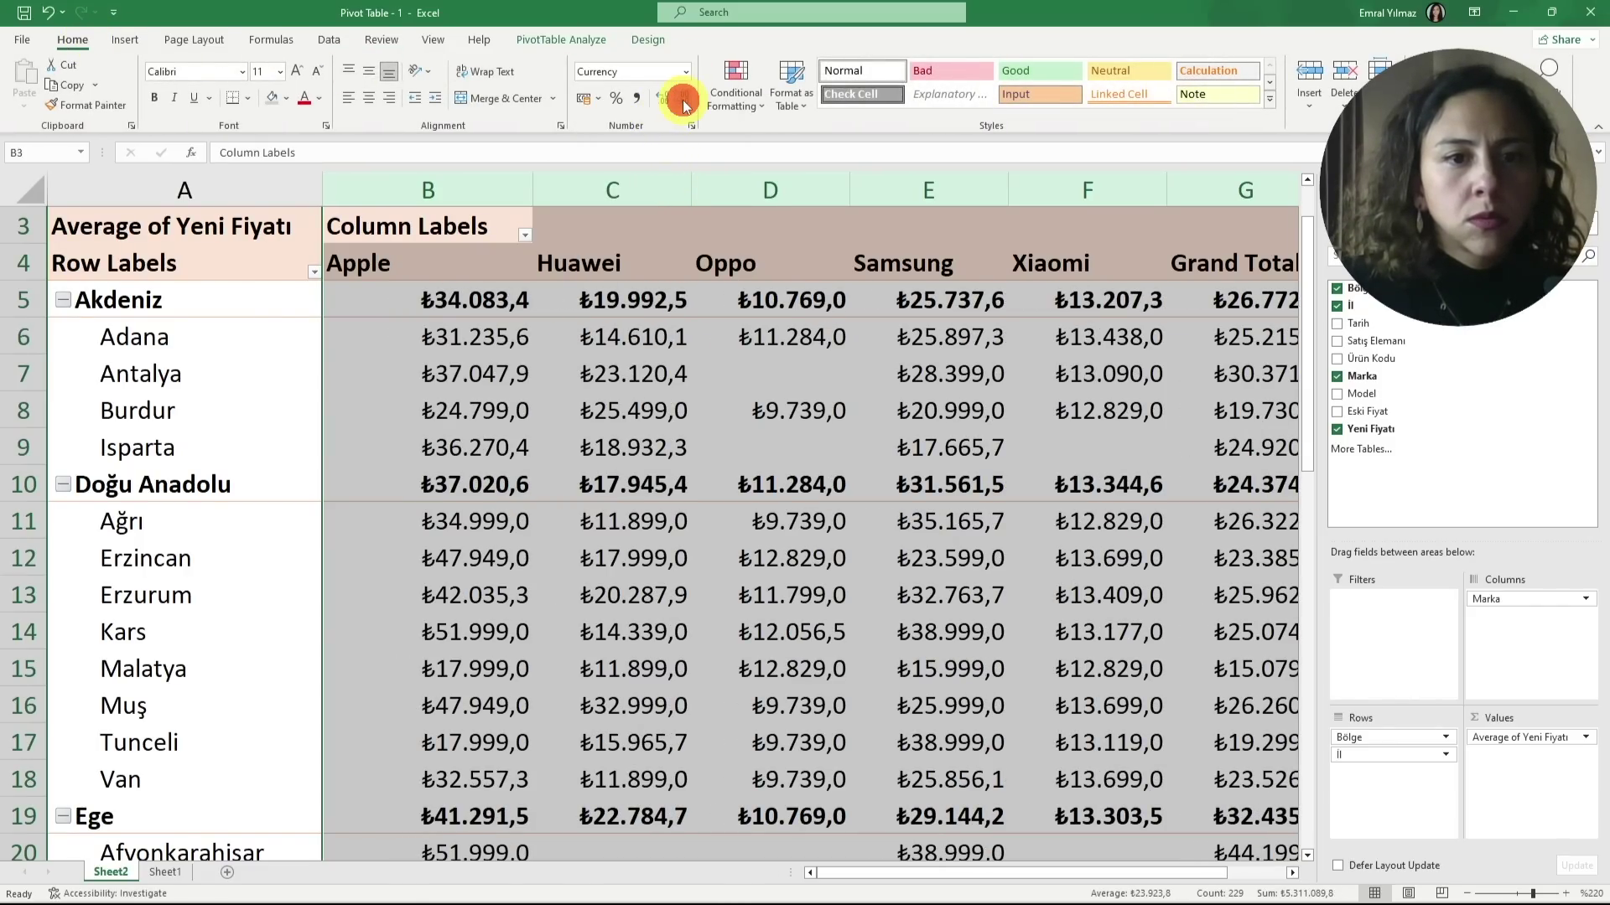
{"action": "left_click", "coordinate": [683, 100]}
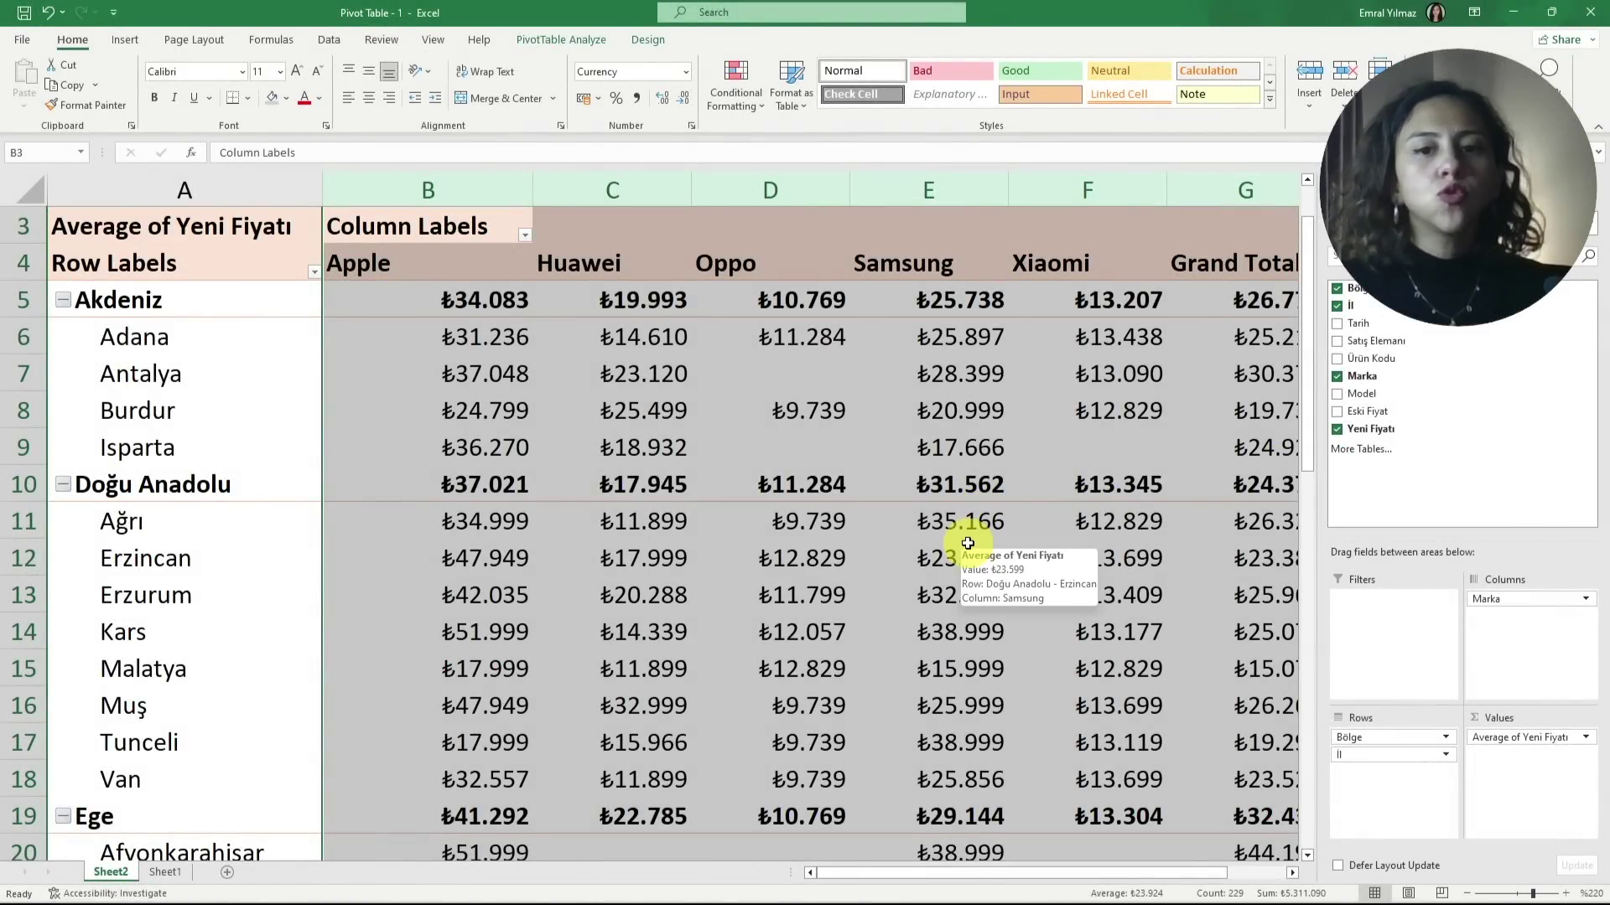
{"action": "left_click", "coordinate": [966, 559]}
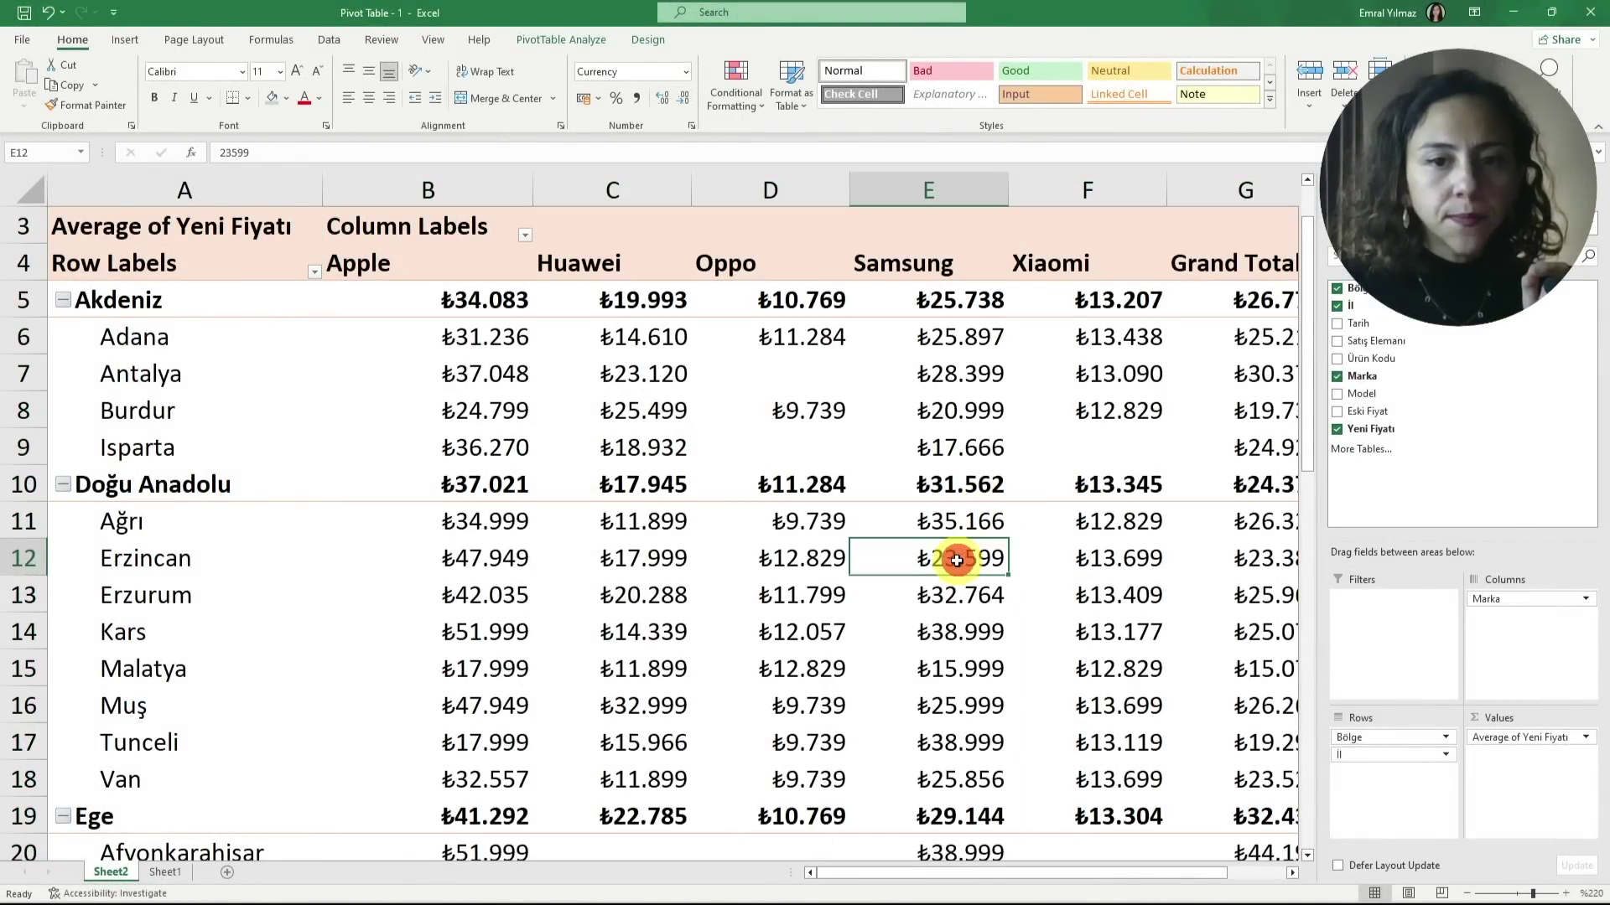
{"action": "left_click", "coordinate": [560, 39]}
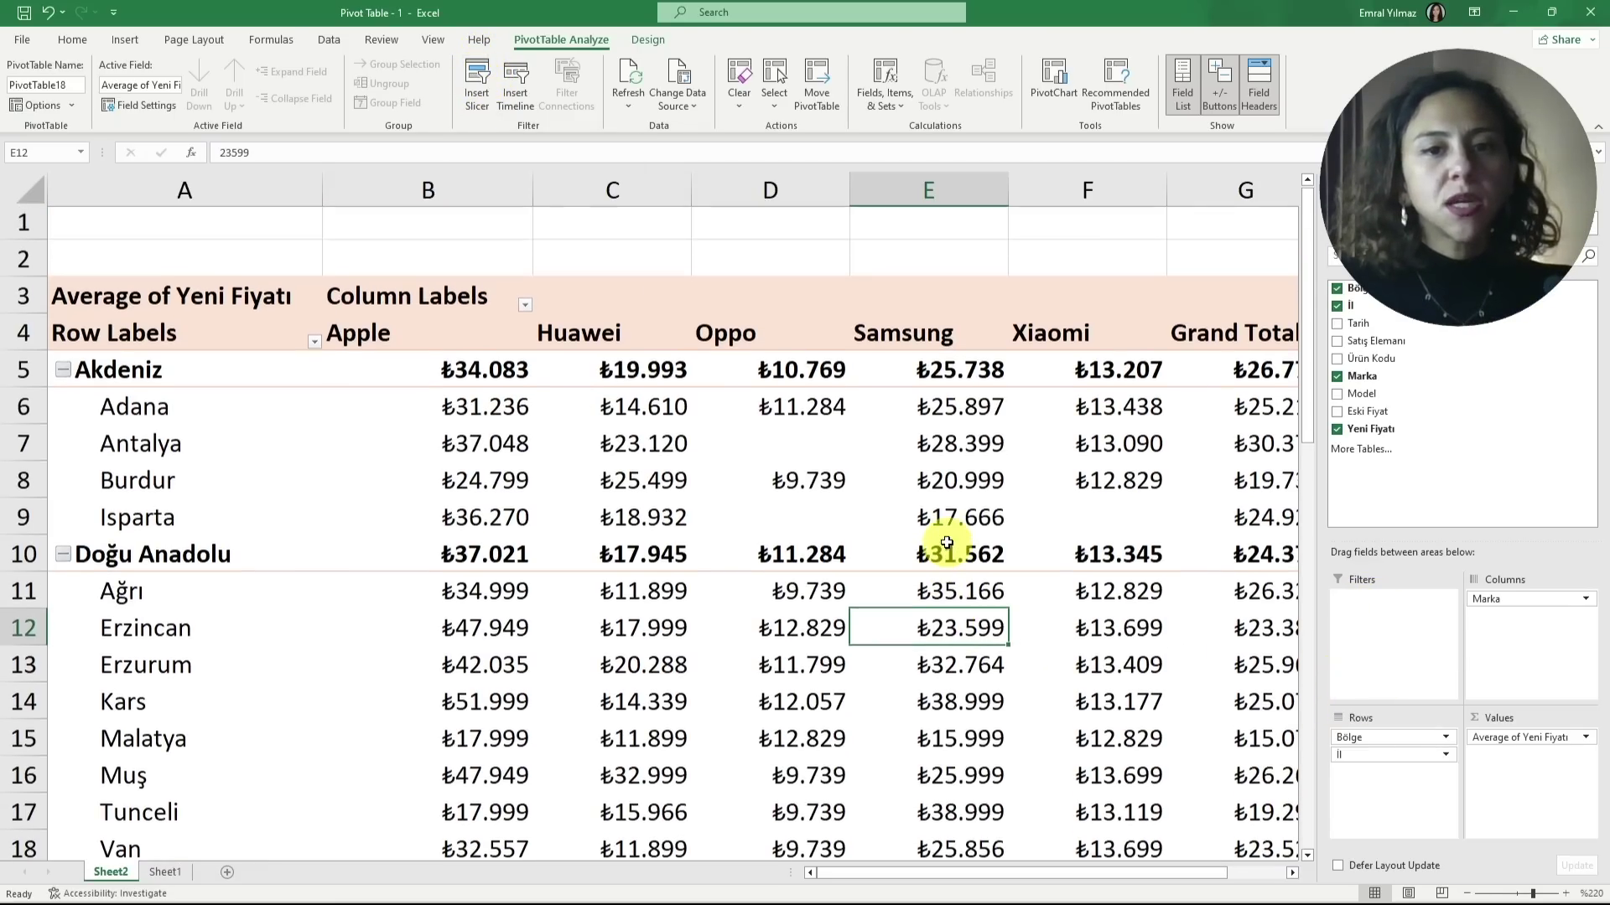
Add Model as a report filter and show only the 12 Lite model
{"action": "scroll", "coordinate": [947, 545], "scroll_direction": "up", "scroll_amount": 1}
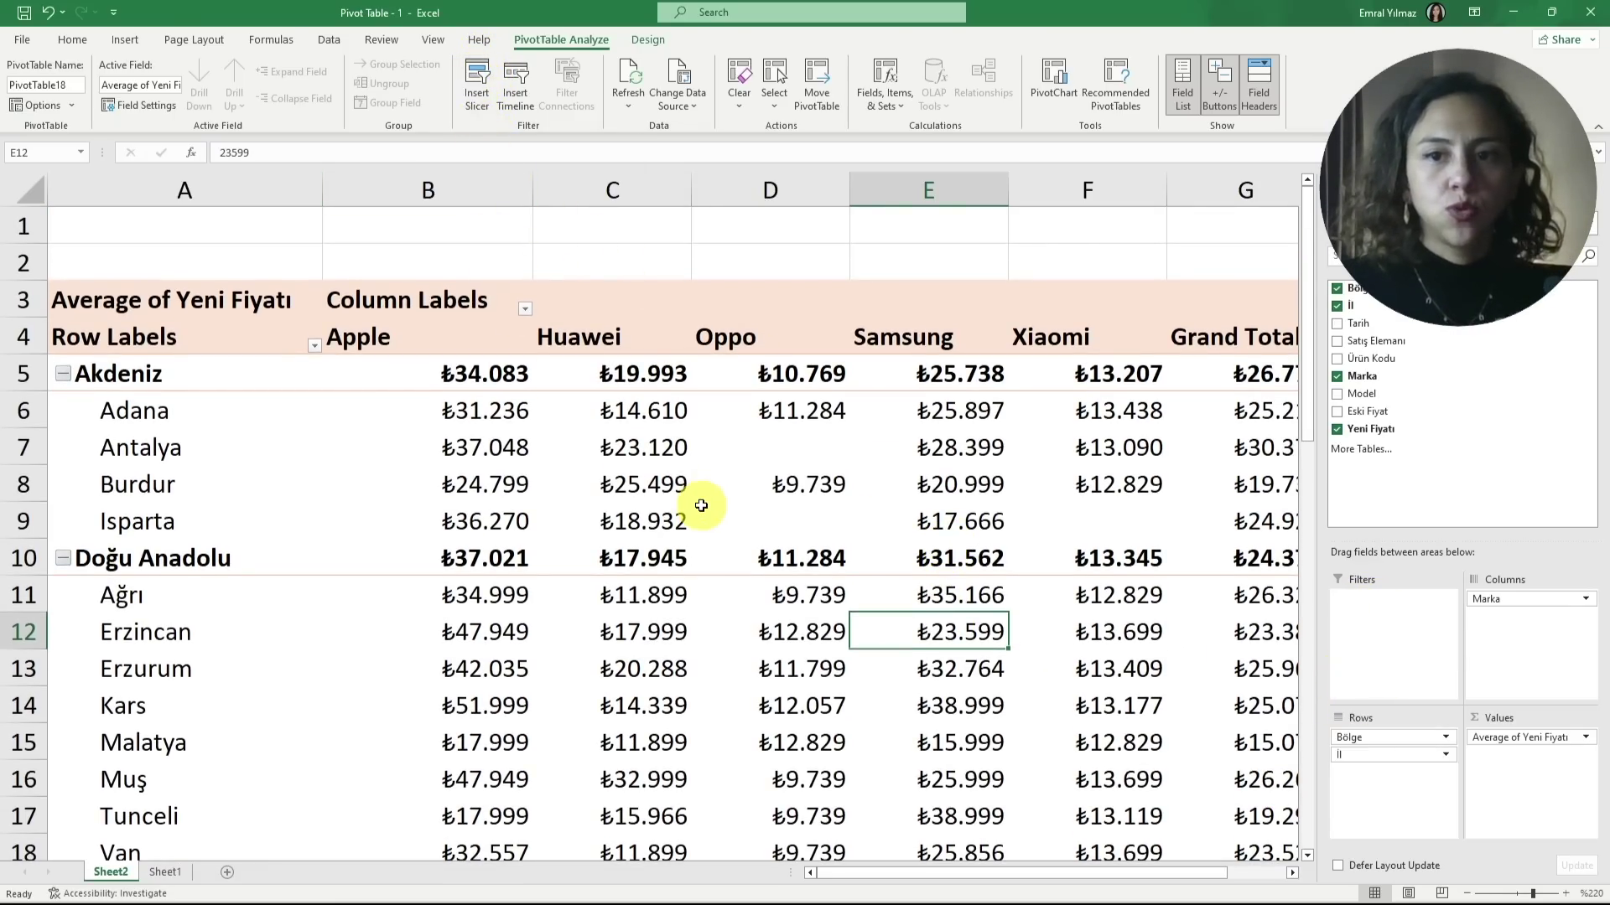
{"action": "mouse_move", "coordinate": [1365, 394]}
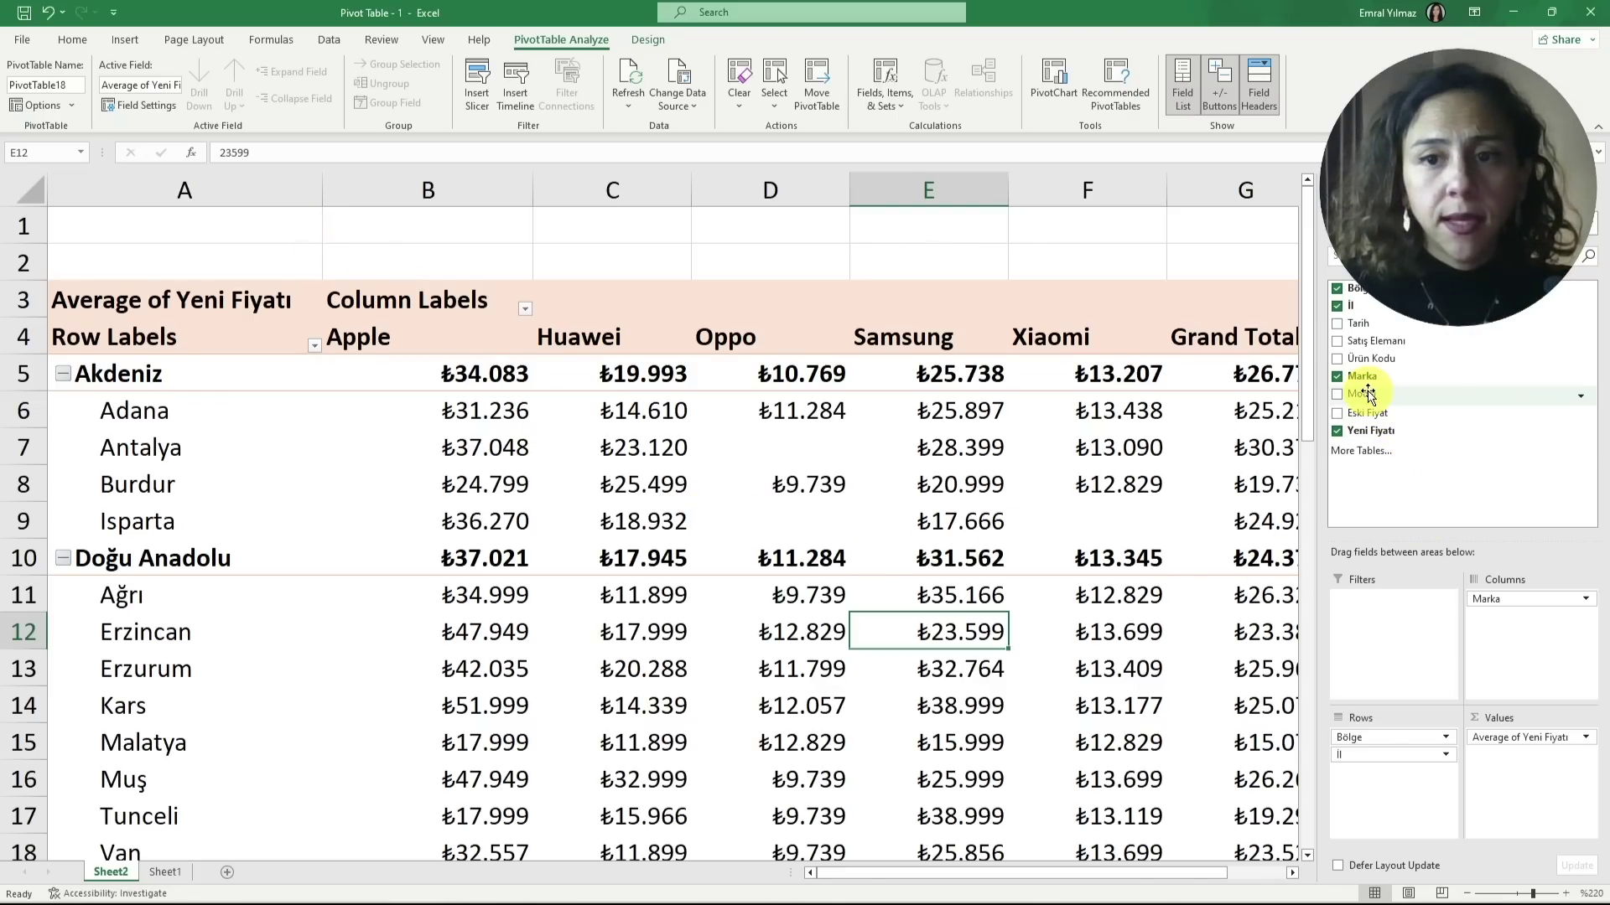
{"action": "left_click_drag", "start_coordinate": [1366, 394], "coordinate": [1365, 601]}
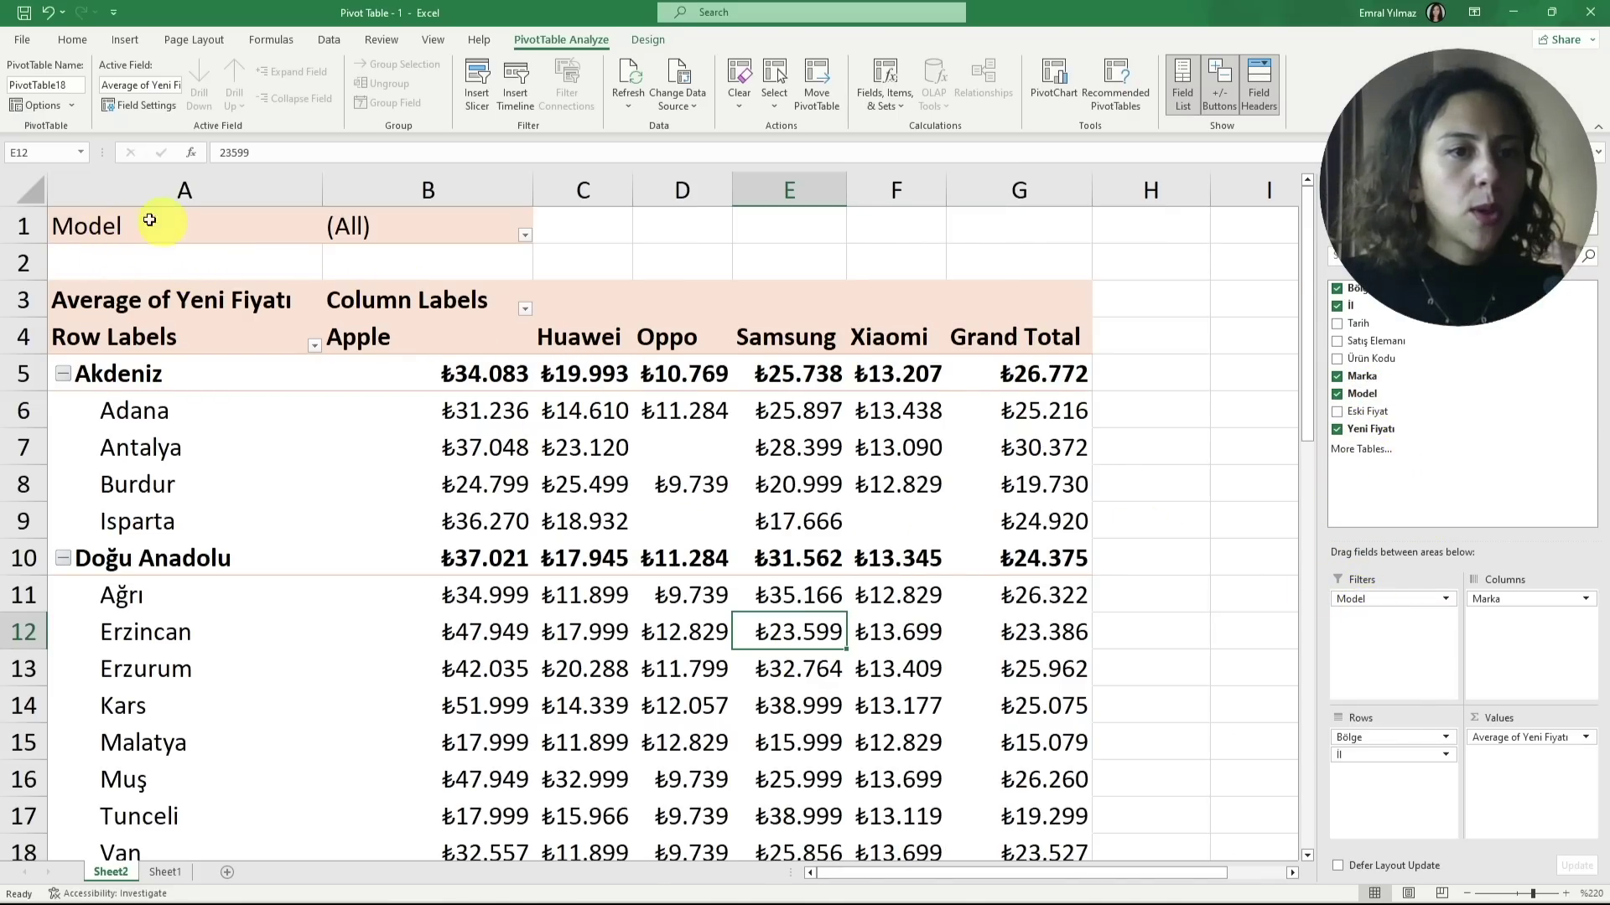
{"action": "left_click", "coordinate": [525, 235]}
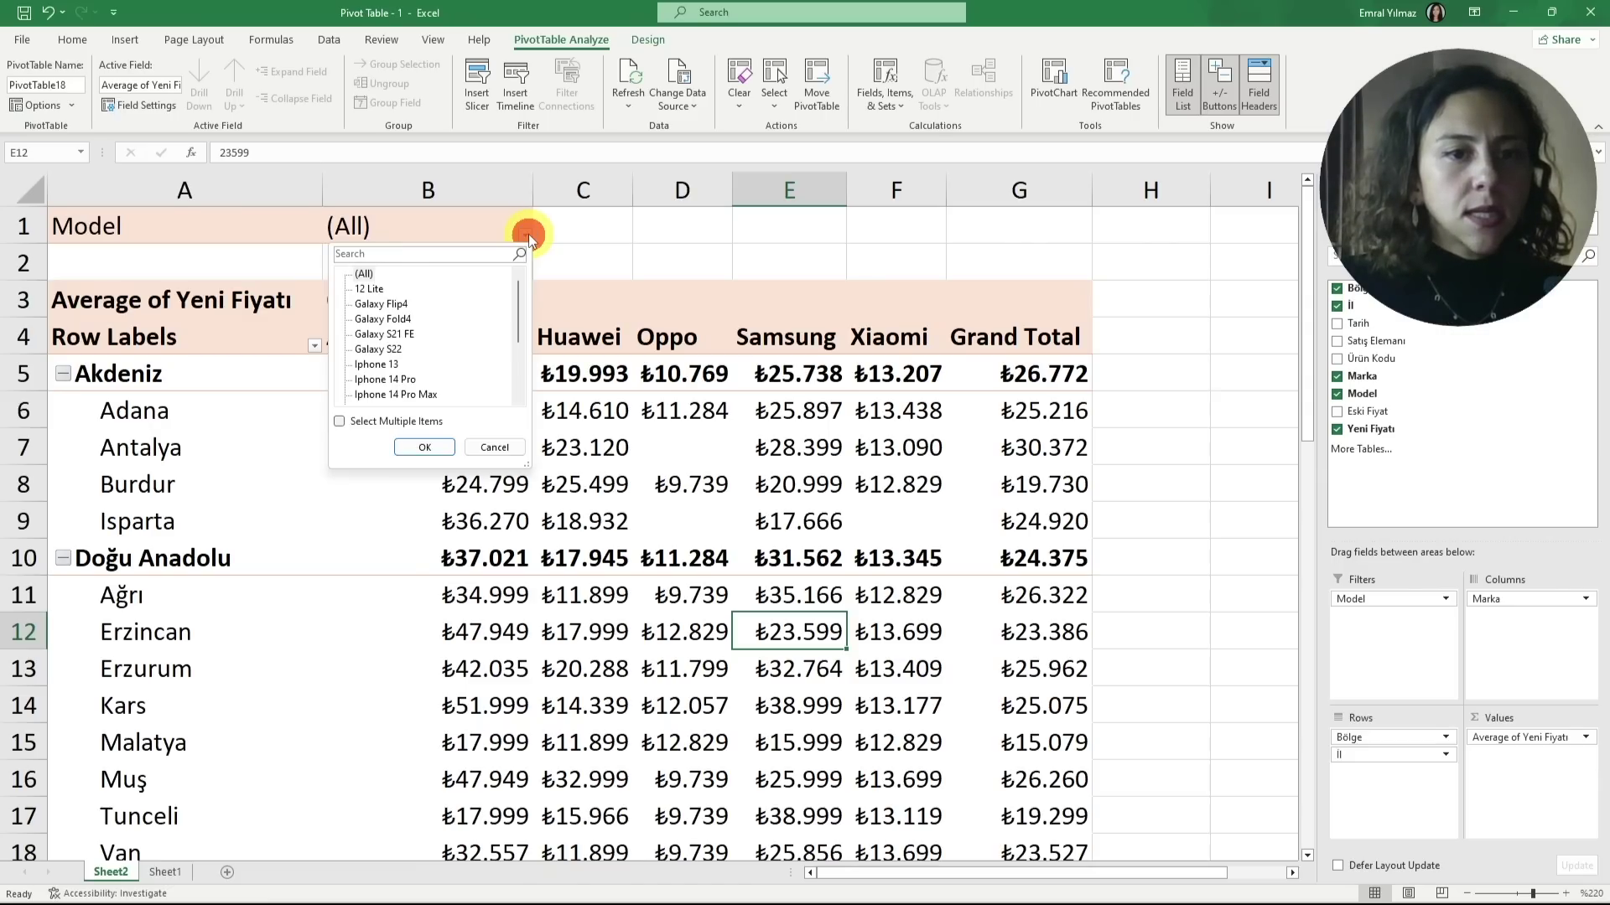
{"action": "left_click", "coordinate": [340, 423]}
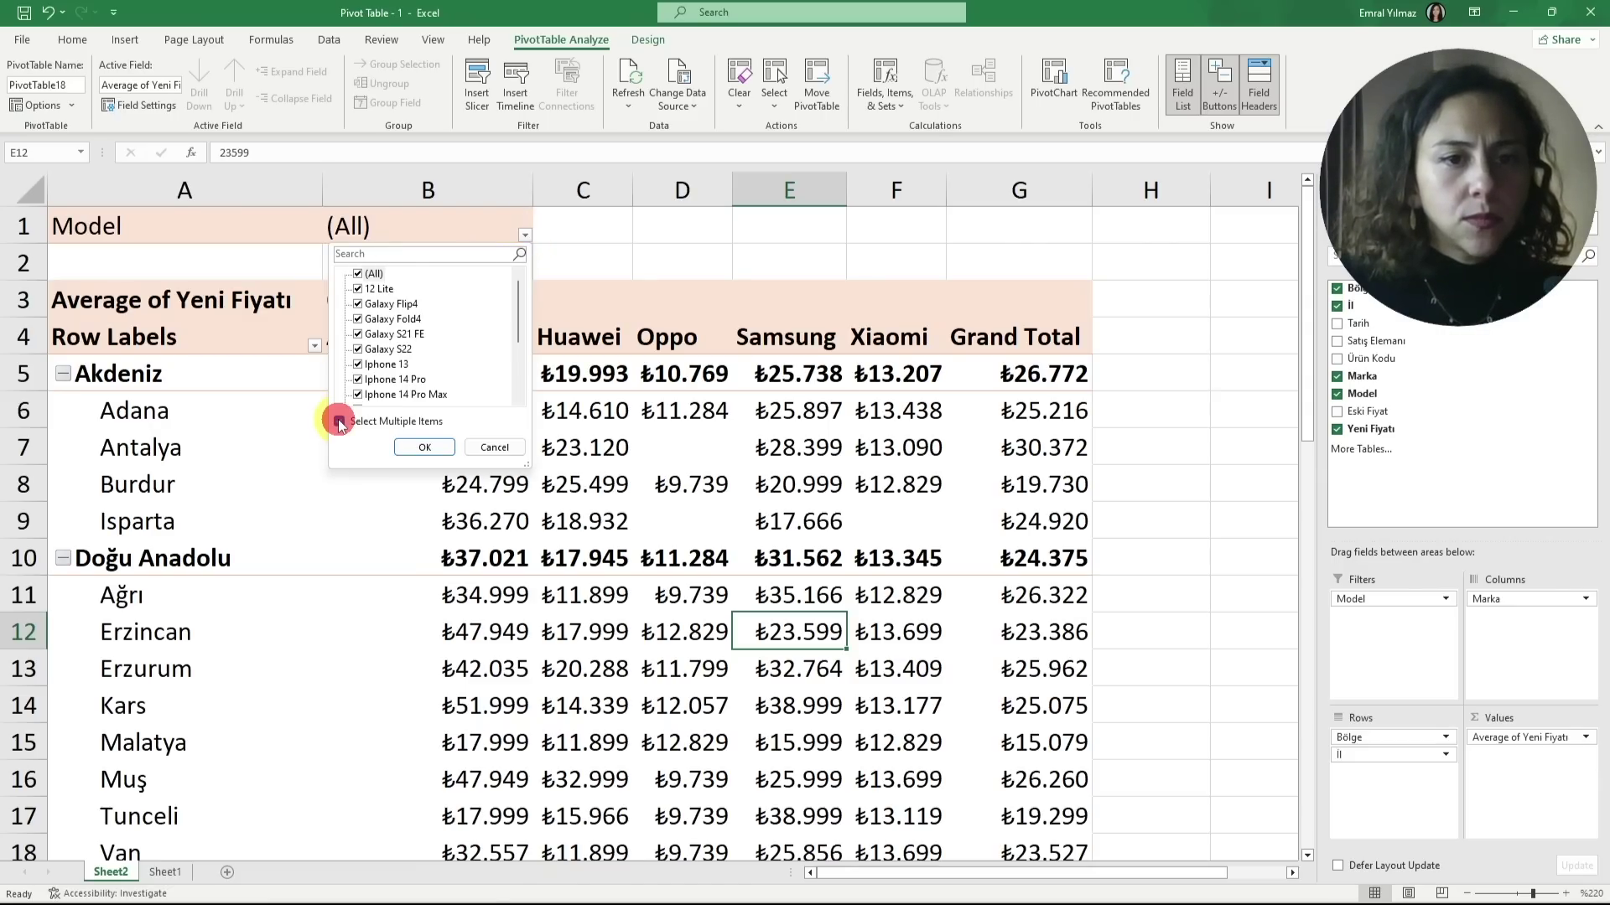
{"action": "left_click", "coordinate": [358, 288]}
{"action": "left_click", "coordinate": [424, 447]}
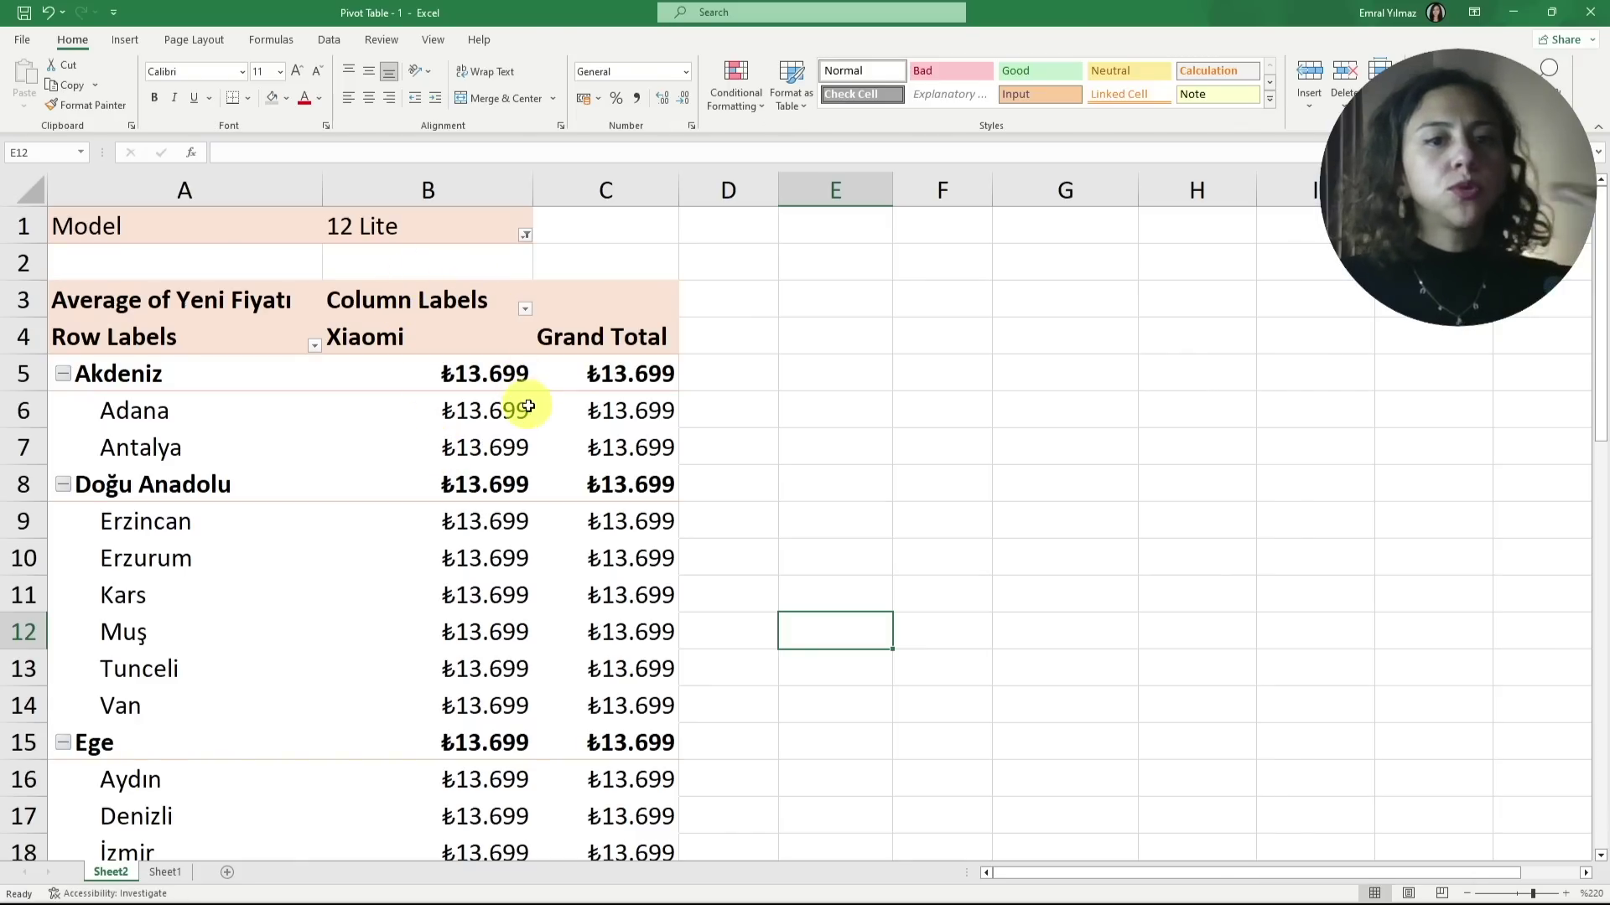
Add Galaxy Flip4 to the Model filter, then remove Model from the Filters area
{"action": "left_click", "coordinate": [534, 558]}
{"action": "scroll", "coordinate": [531, 565], "scroll_direction": "down", "scroll_amount": 3}
{"action": "scroll", "coordinate": [532, 576], "scroll_direction": "down", "scroll_amount": 2}
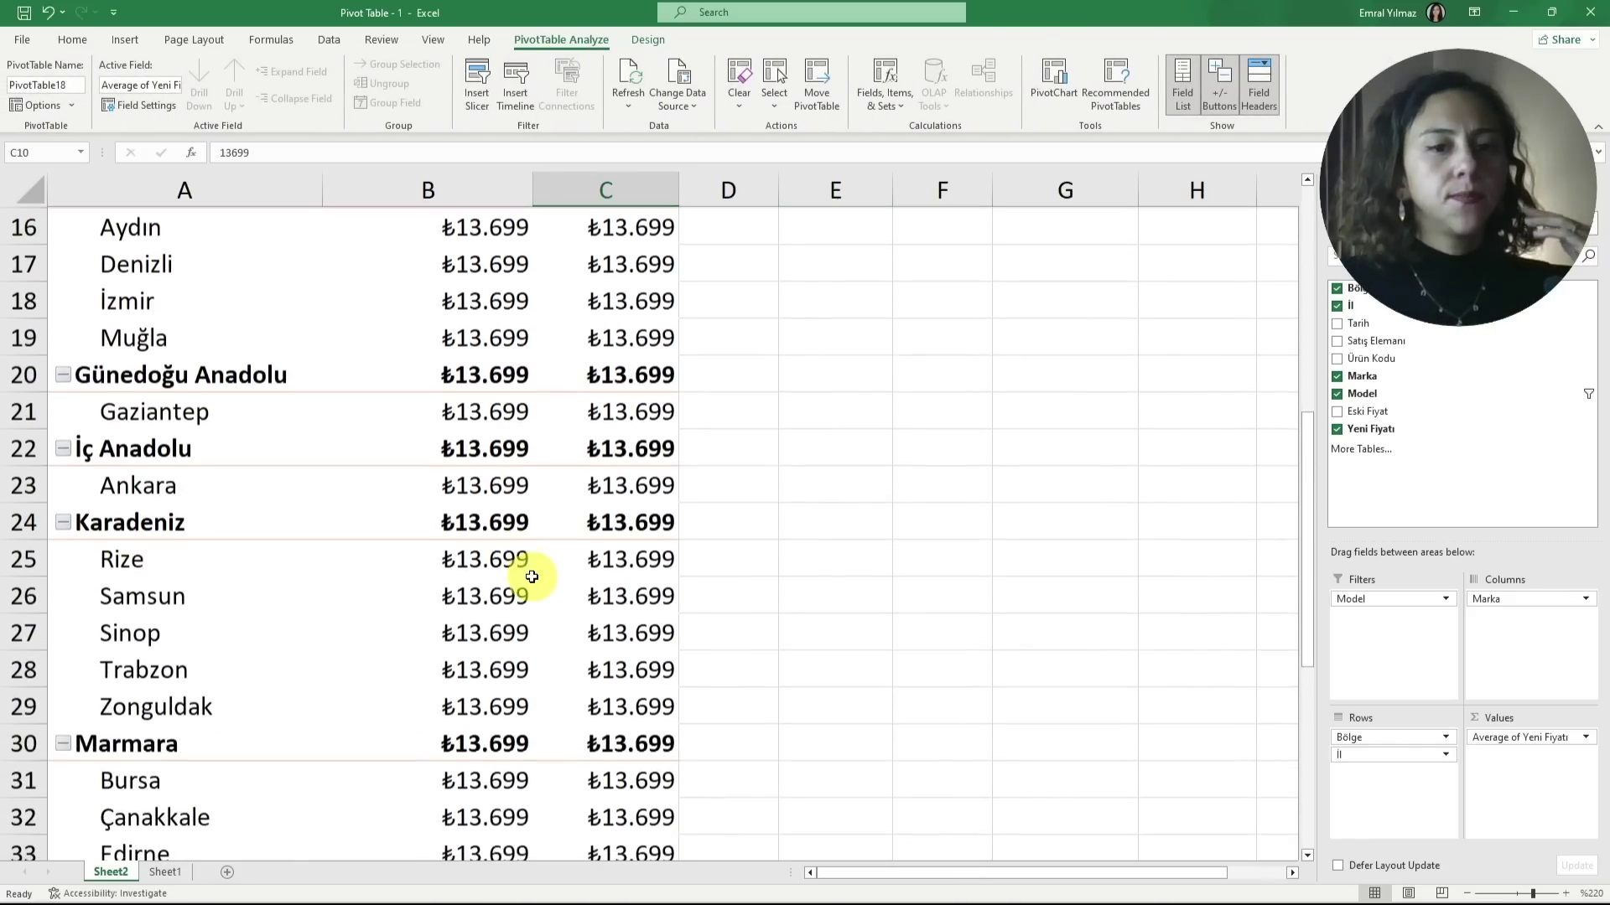
{"action": "scroll", "coordinate": [531, 577], "scroll_direction": "down", "scroll_amount": 4}
{"action": "scroll", "coordinate": [528, 571], "scroll_direction": "up", "scroll_amount": 4}
{"action": "scroll", "coordinate": [525, 564], "scroll_direction": "up", "scroll_amount": 4}
{"action": "scroll", "coordinate": [518, 564], "scroll_direction": "up", "scroll_amount": 1}
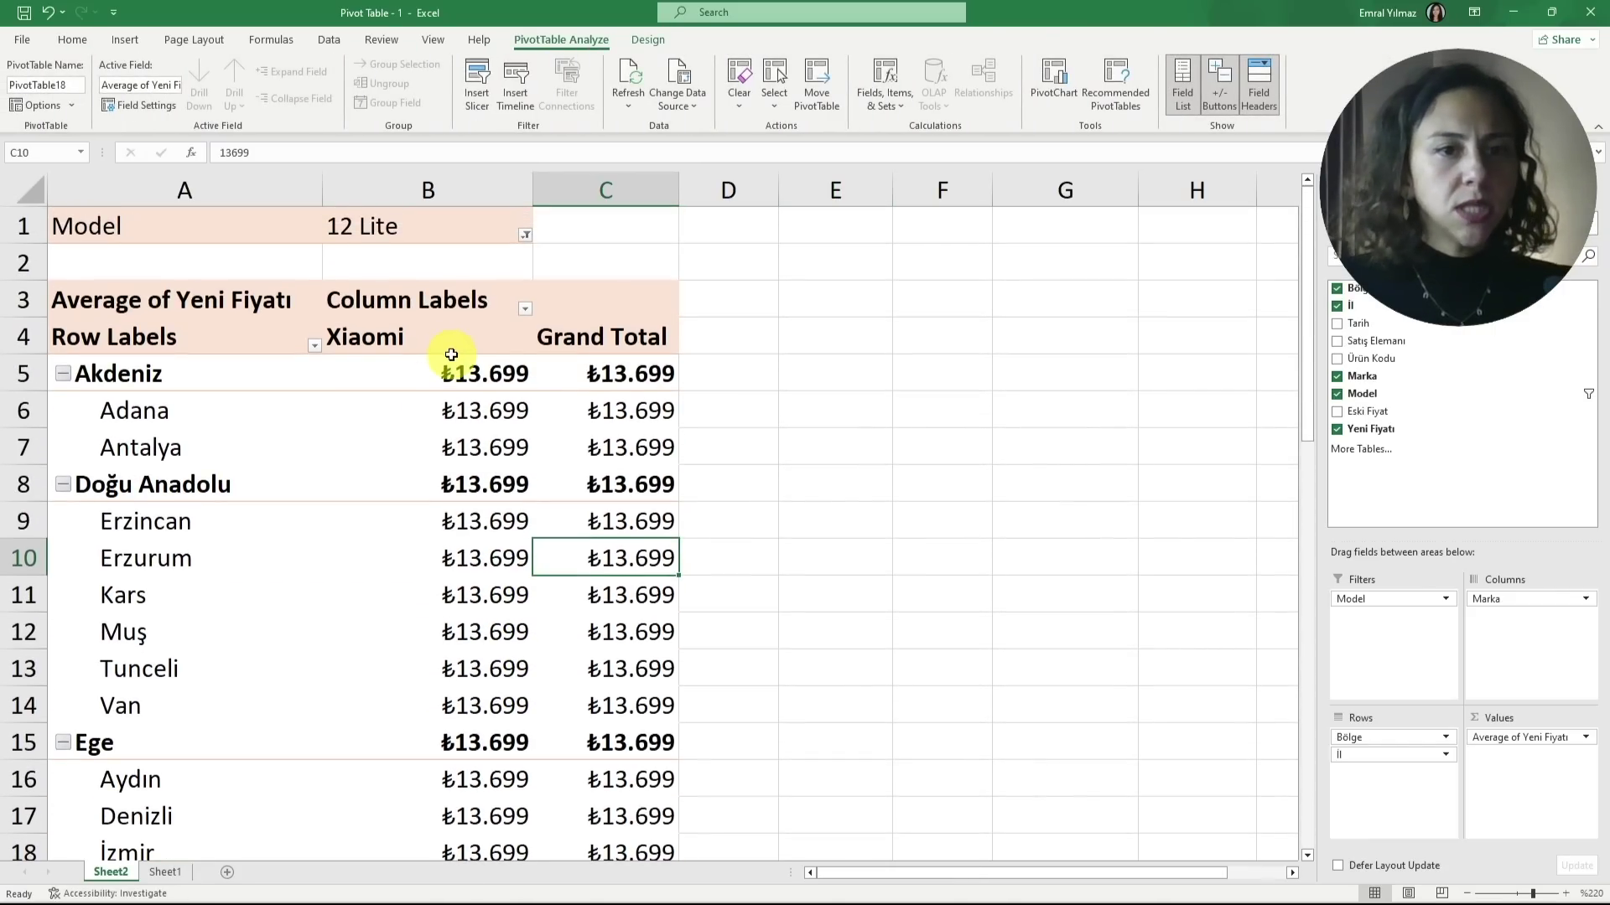
{"action": "left_click", "coordinate": [524, 235]}
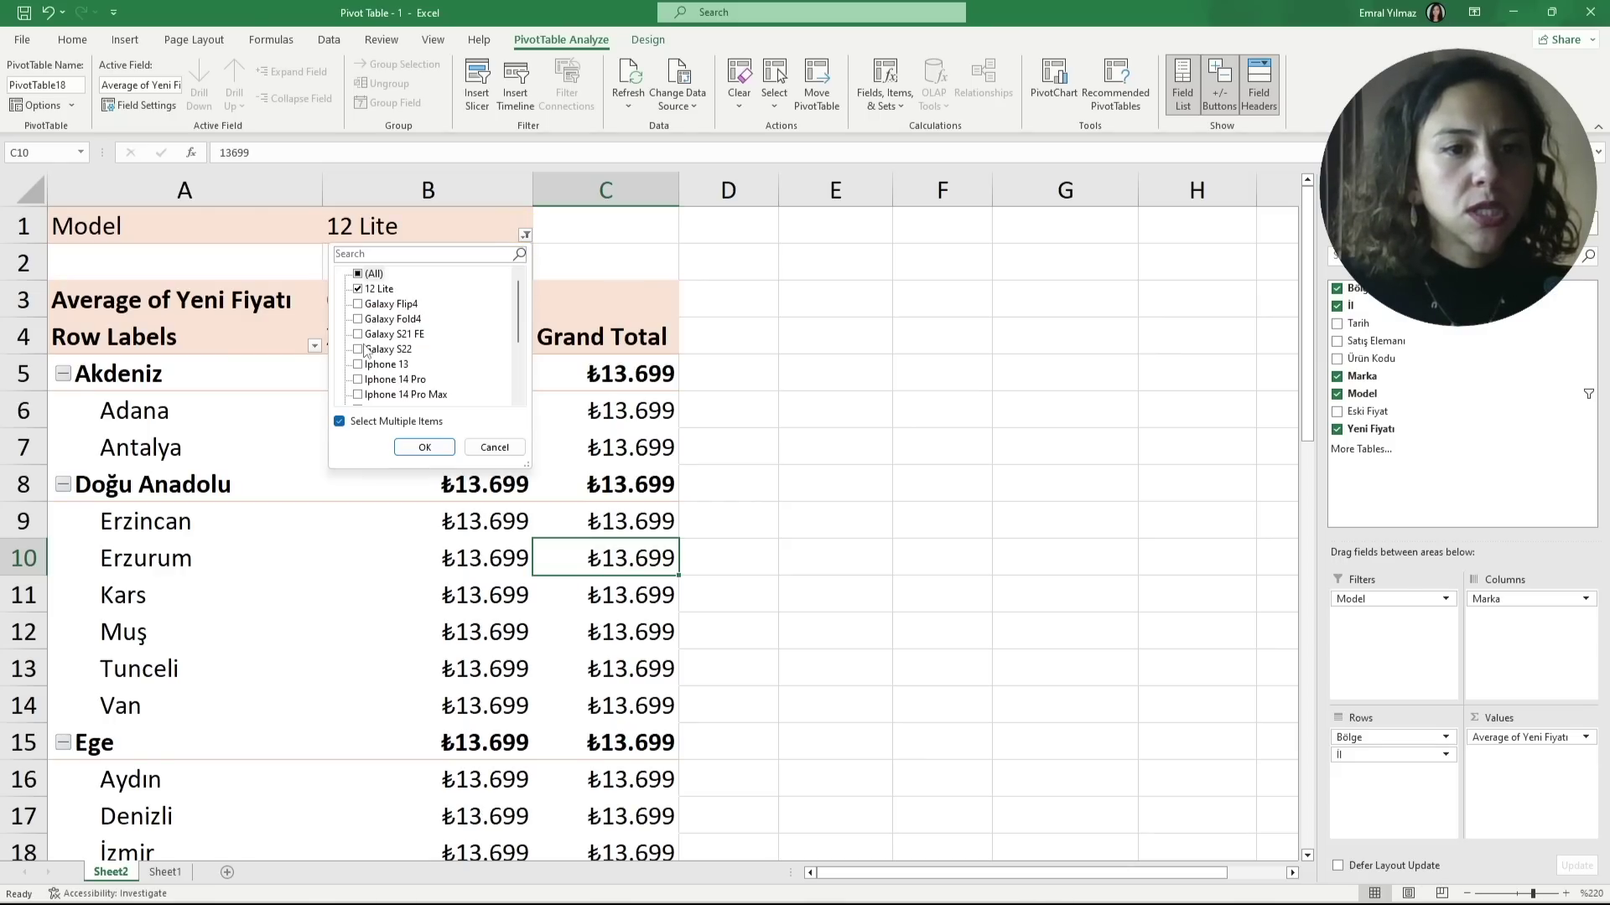
{"action": "left_click", "coordinate": [359, 304]}
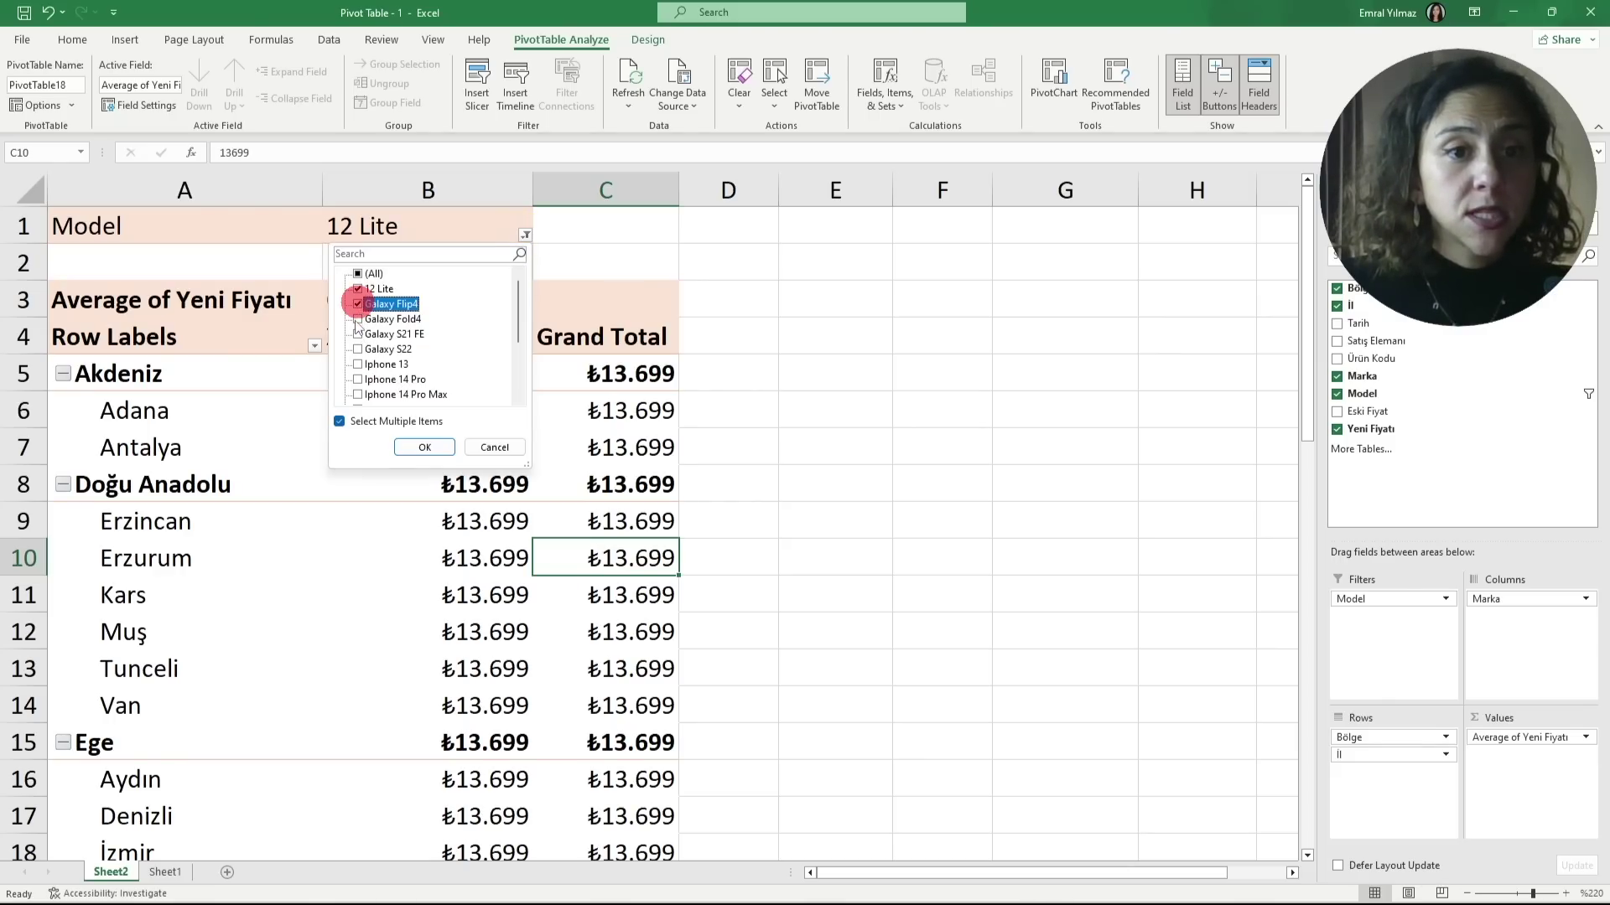
{"action": "left_click", "coordinate": [425, 448]}
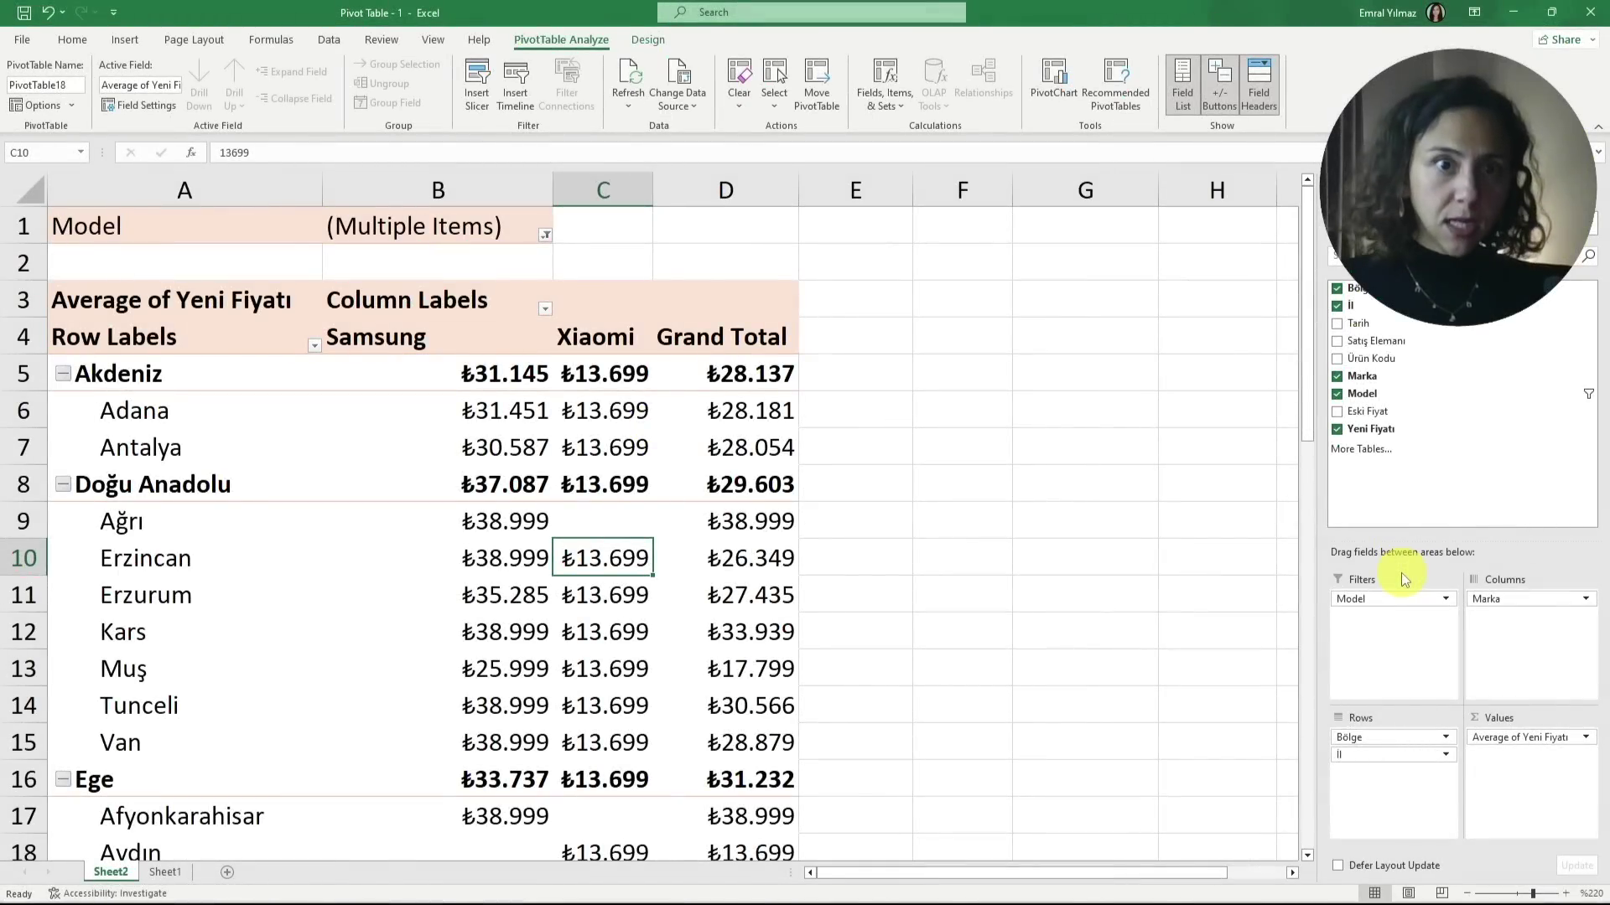
{"action": "left_click", "coordinate": [1412, 599]}
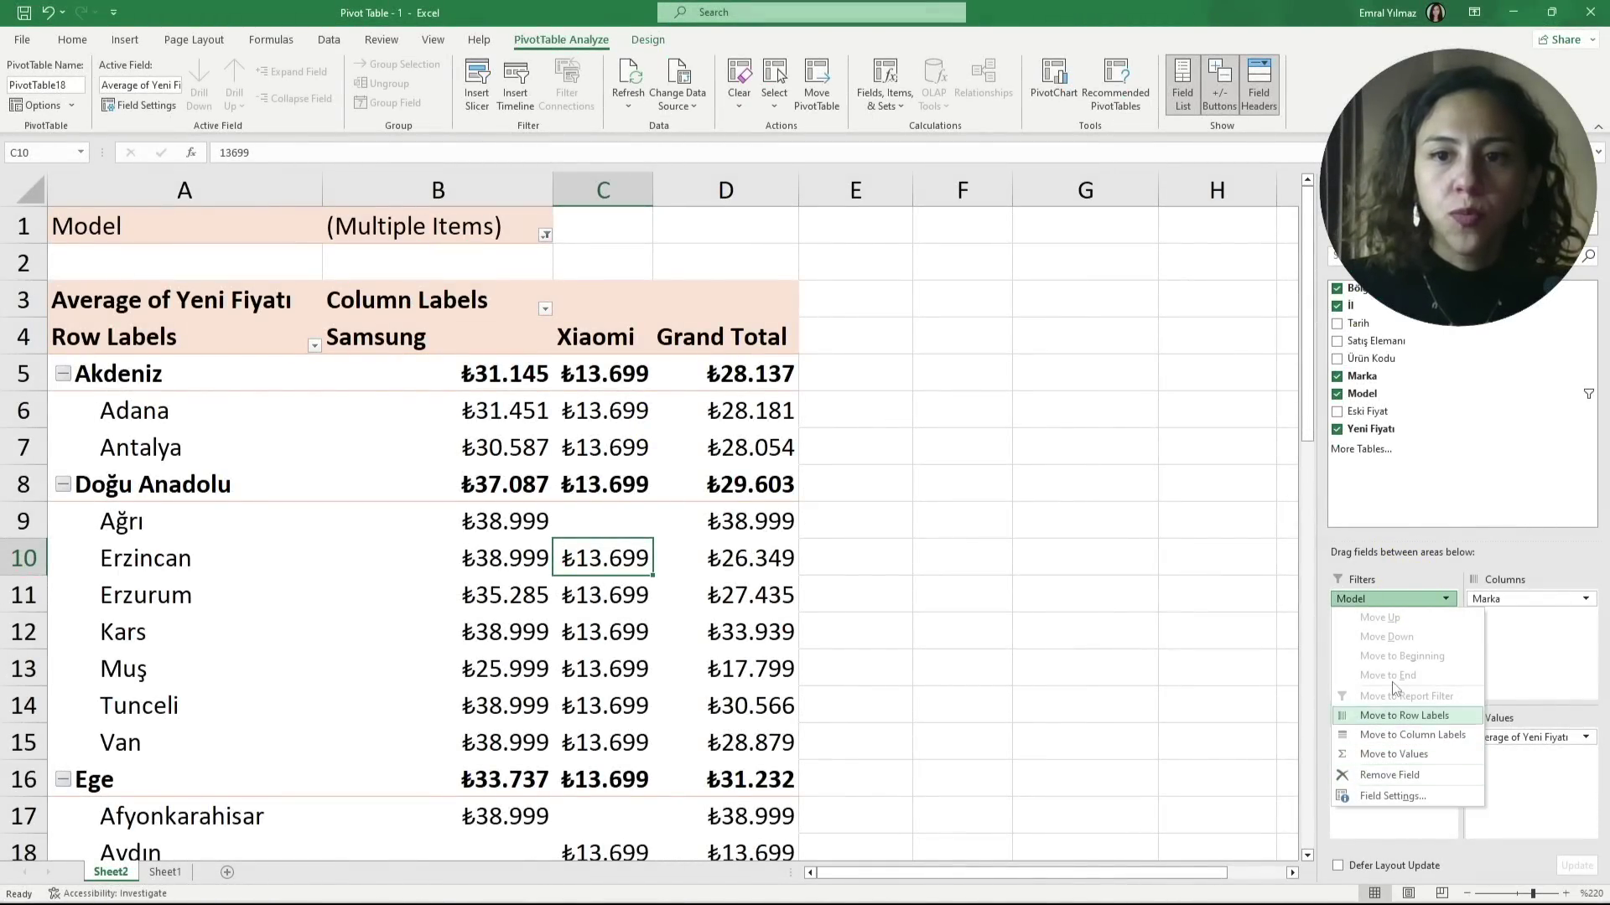
{"action": "left_click", "coordinate": [1389, 775]}
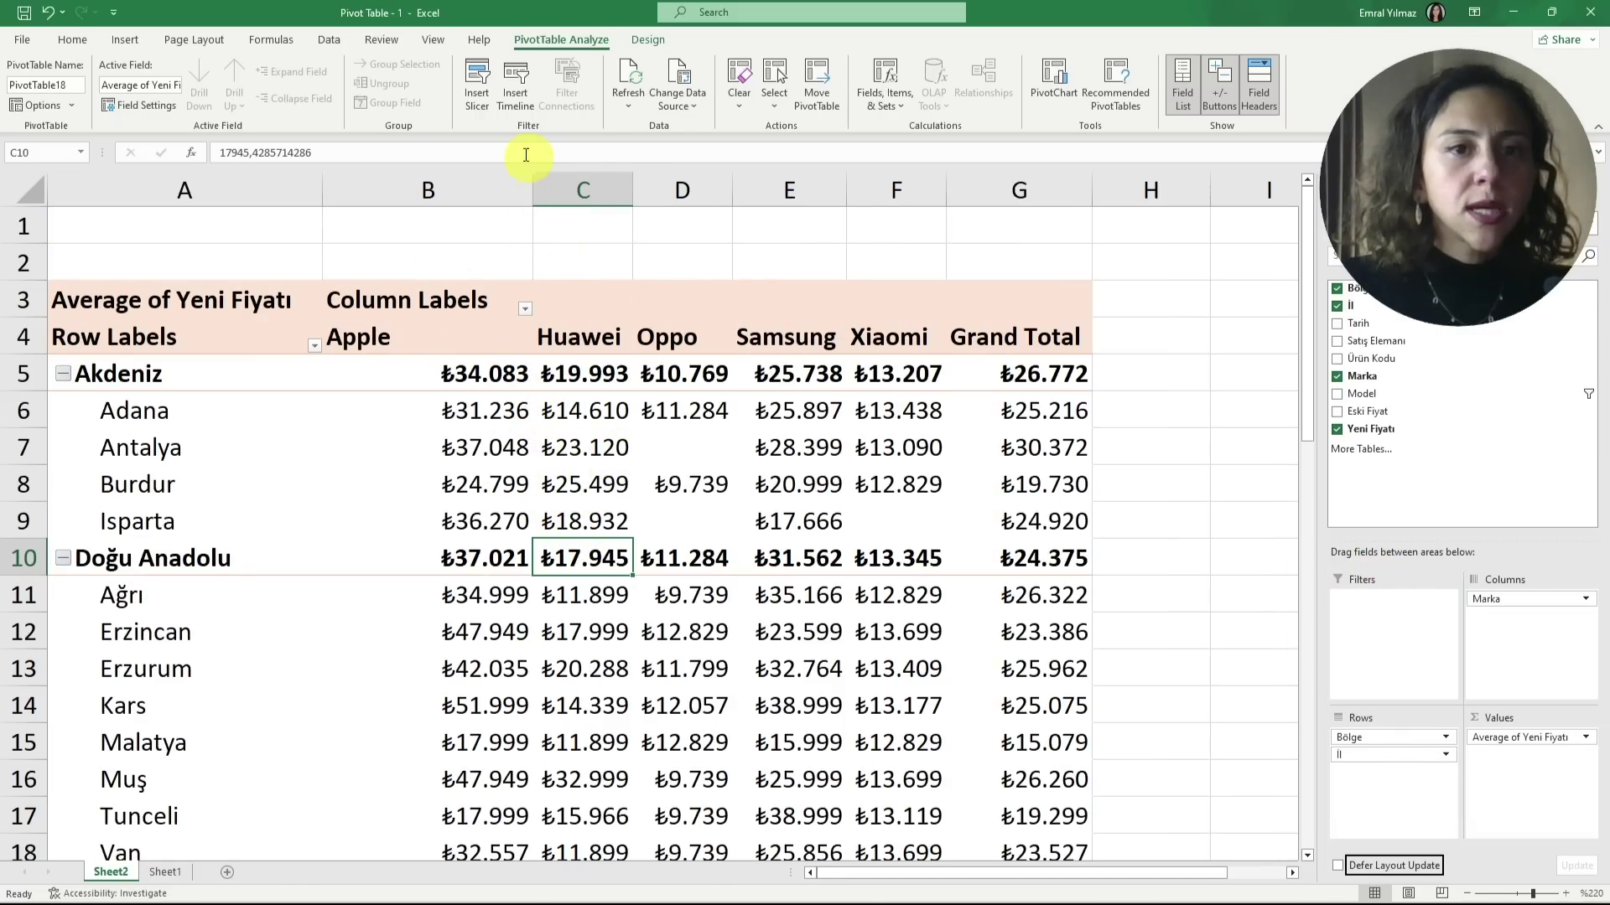
Insert a Model slicer for the pivot and move it to the right
{"action": "left_click", "coordinate": [479, 106]}
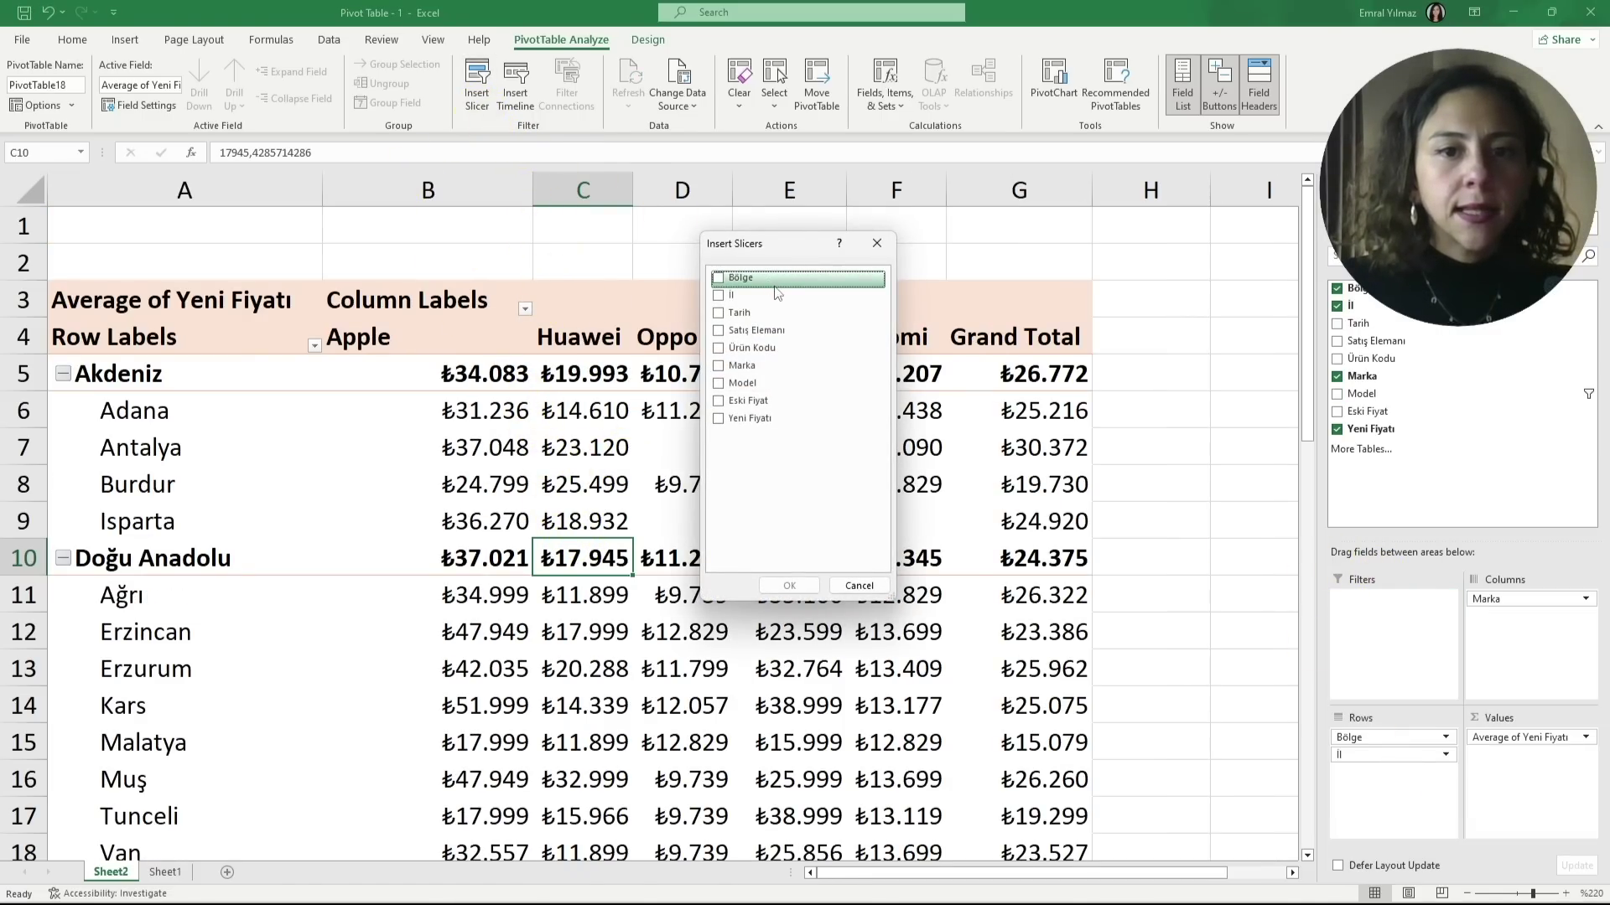
{"action": "left_click", "coordinate": [721, 383]}
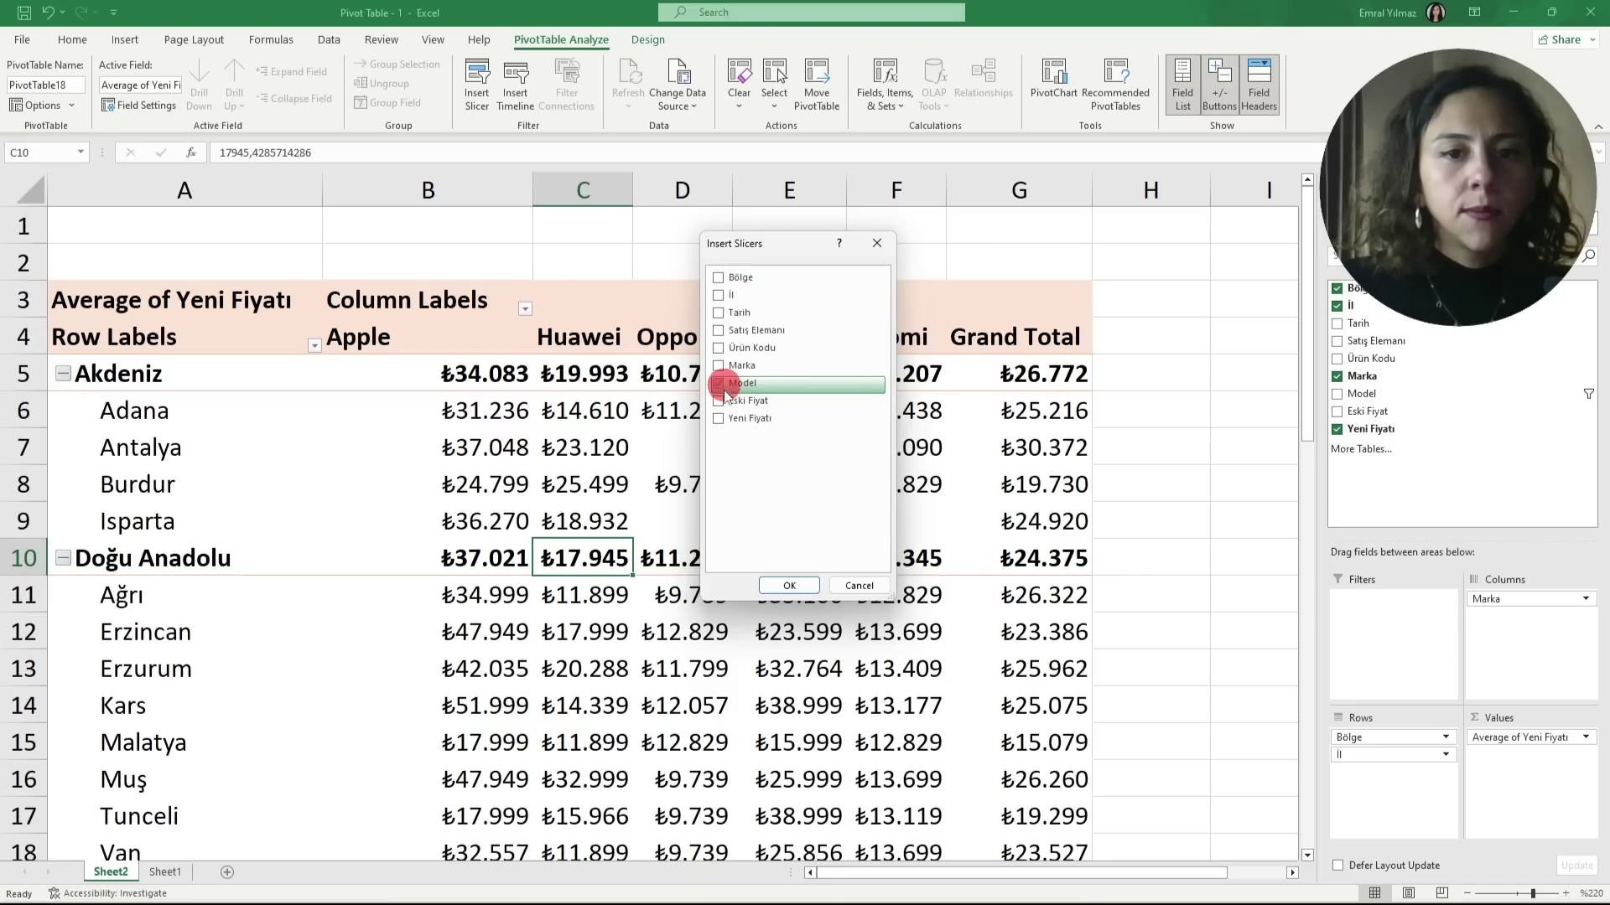
{"action": "left_click", "coordinate": [784, 584]}
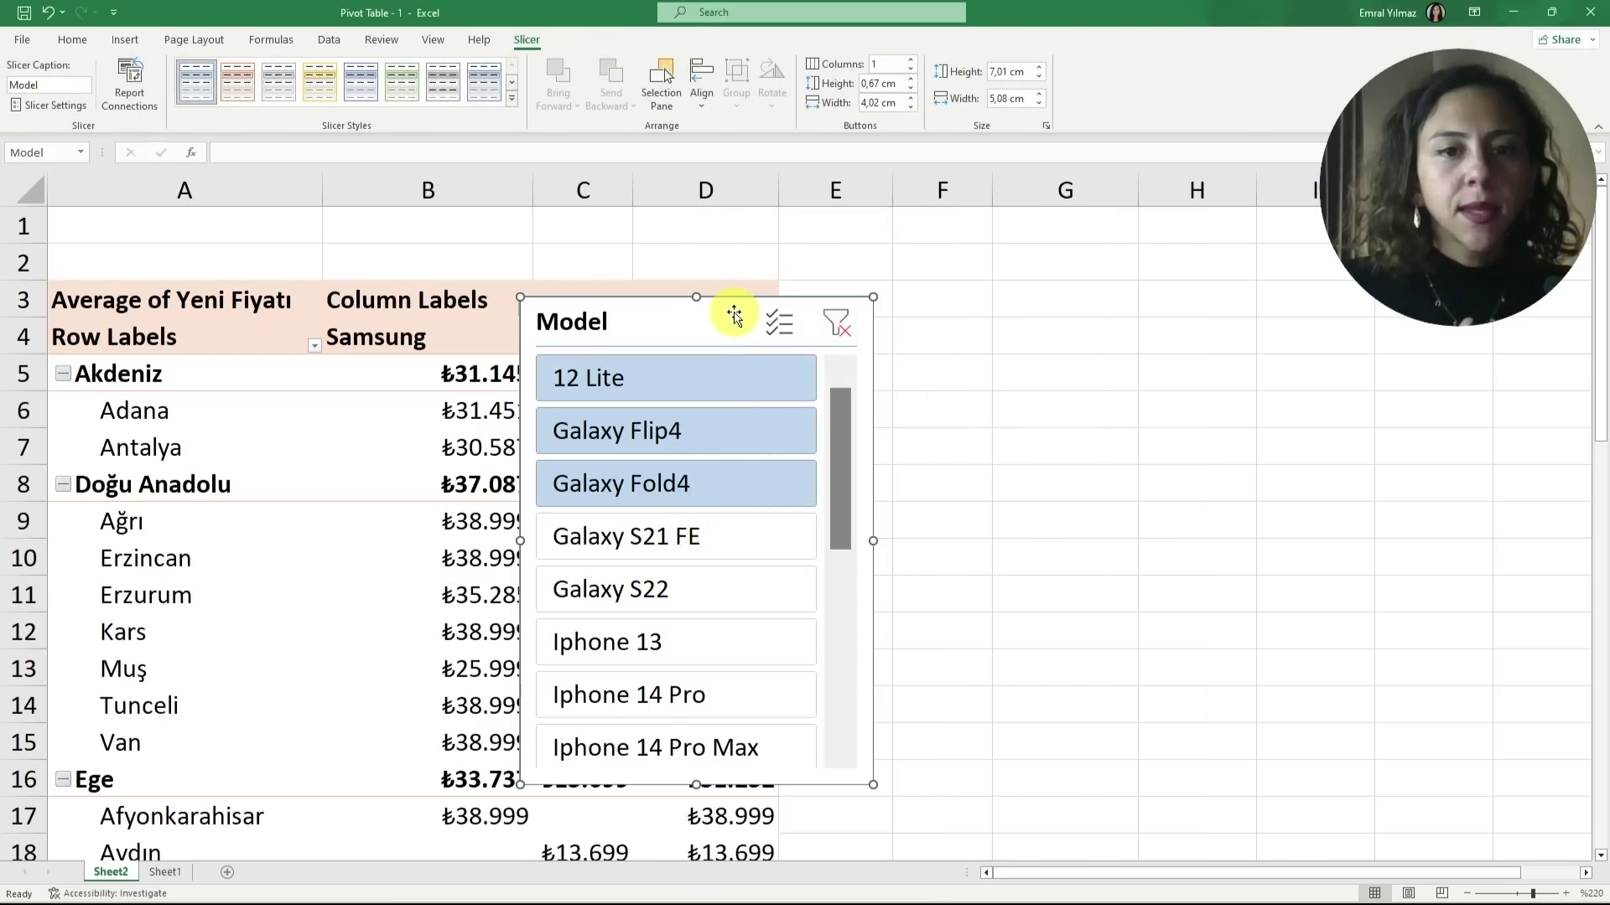
{"action": "left_click_drag", "start_coordinate": [705, 319], "coordinate": [999, 252]}
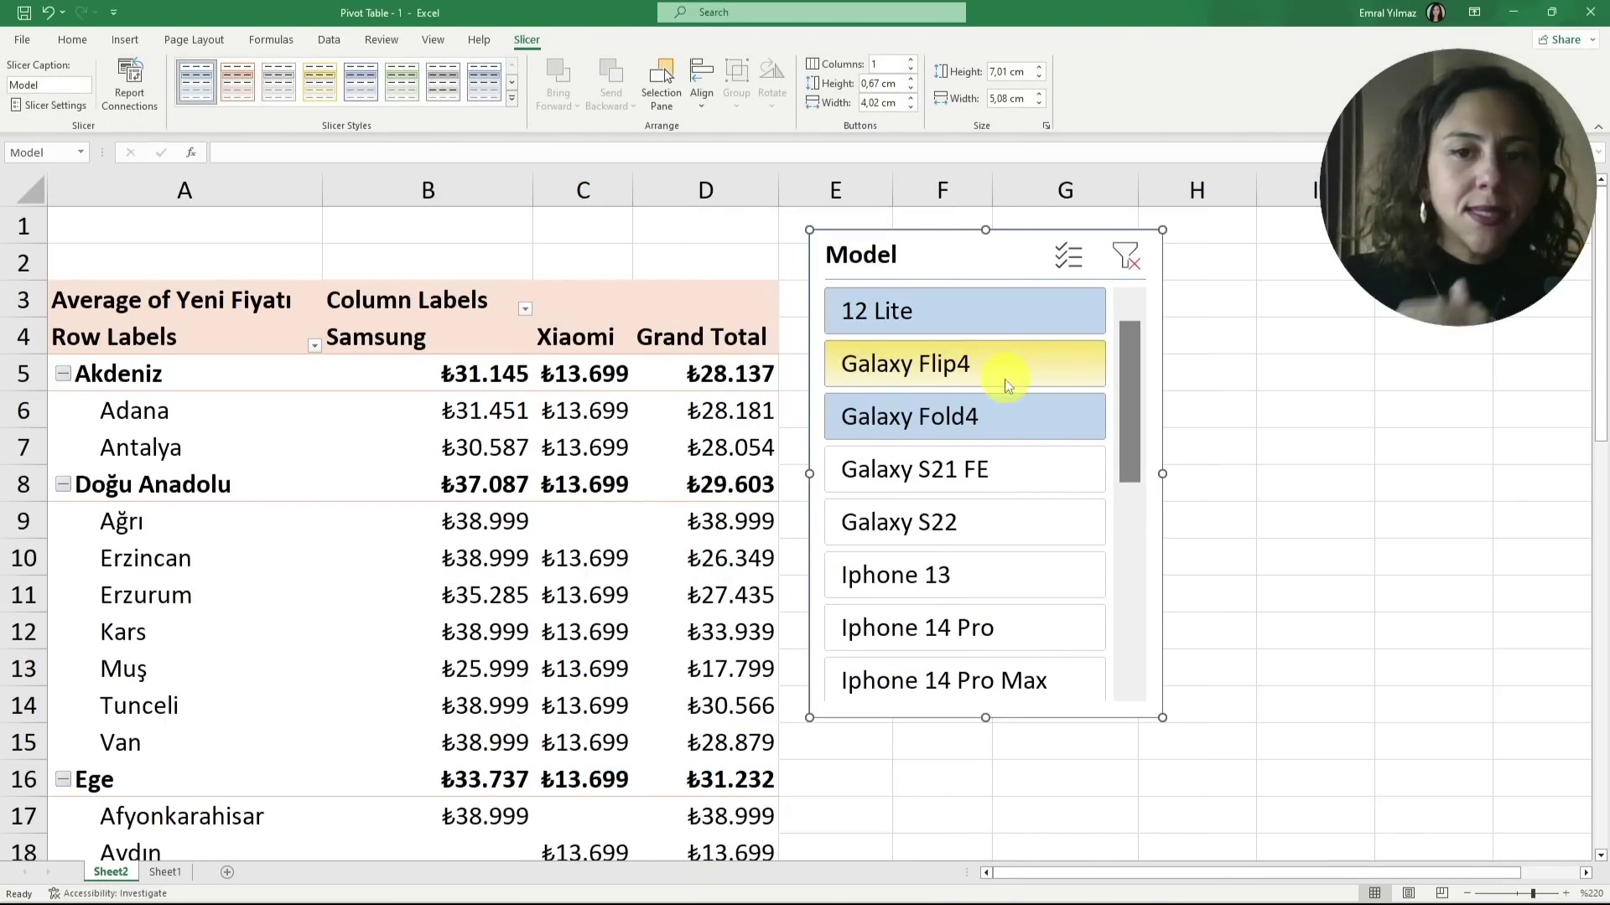
Test the slicer with Galaxy S22 and Iphone 13, clear it, and park it near column I
{"action": "scroll", "coordinate": [979, 439], "scroll_direction": "down", "scroll_amount": 3}
{"action": "scroll", "coordinate": [979, 440], "scroll_direction": "down", "scroll_amount": 1}
{"action": "scroll", "coordinate": [979, 440], "scroll_direction": "up", "scroll_amount": 4}
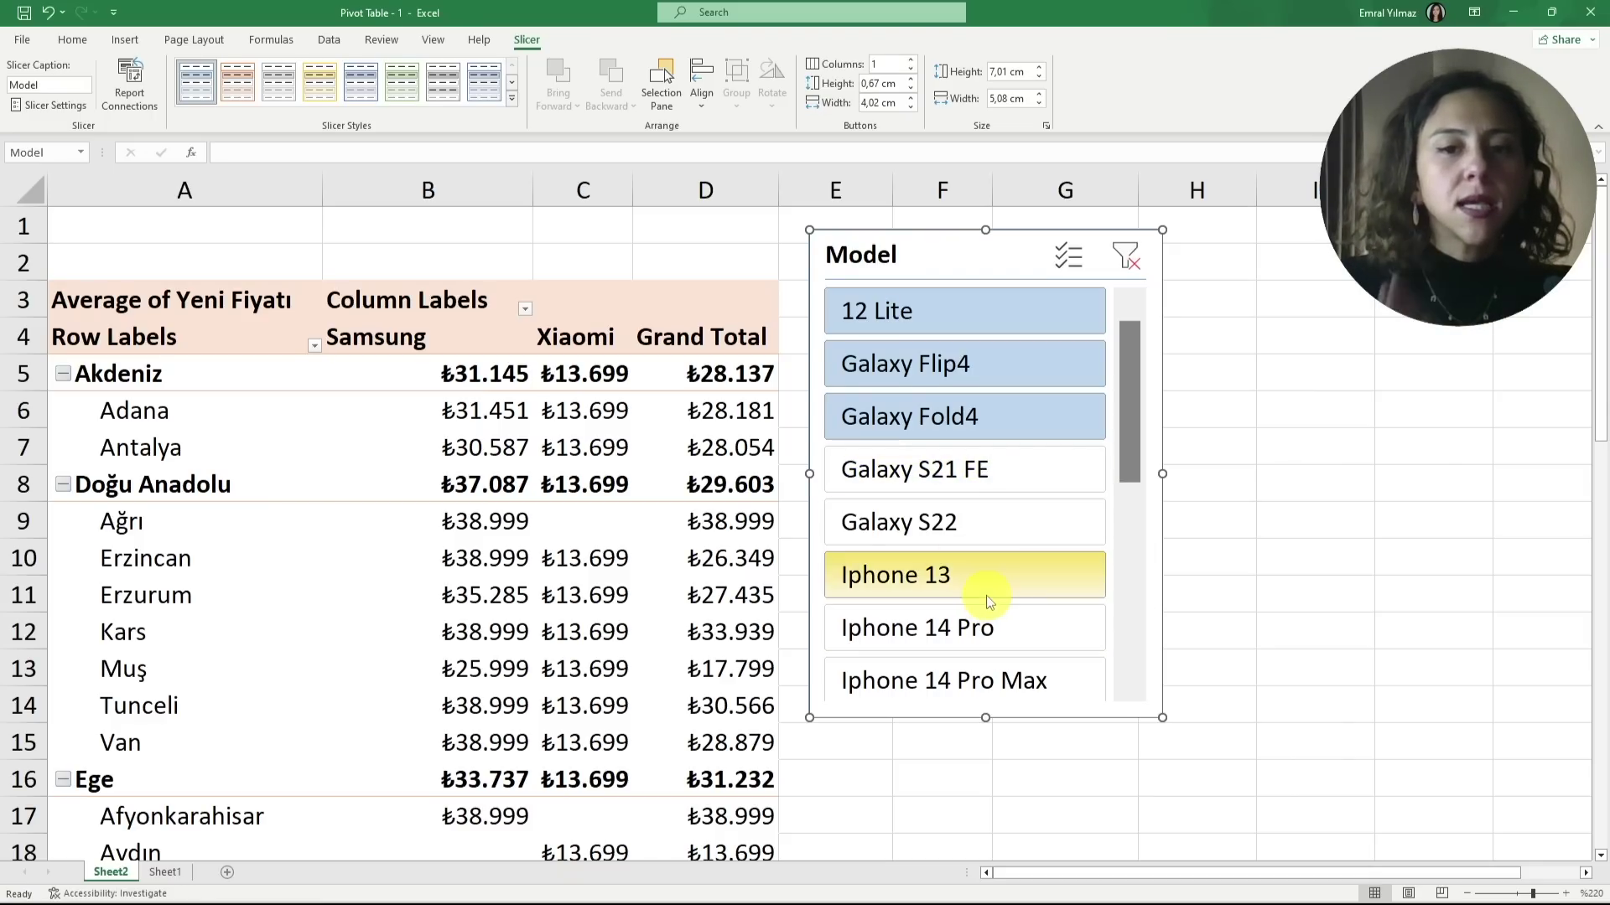
{"action": "left_click", "coordinate": [988, 540]}
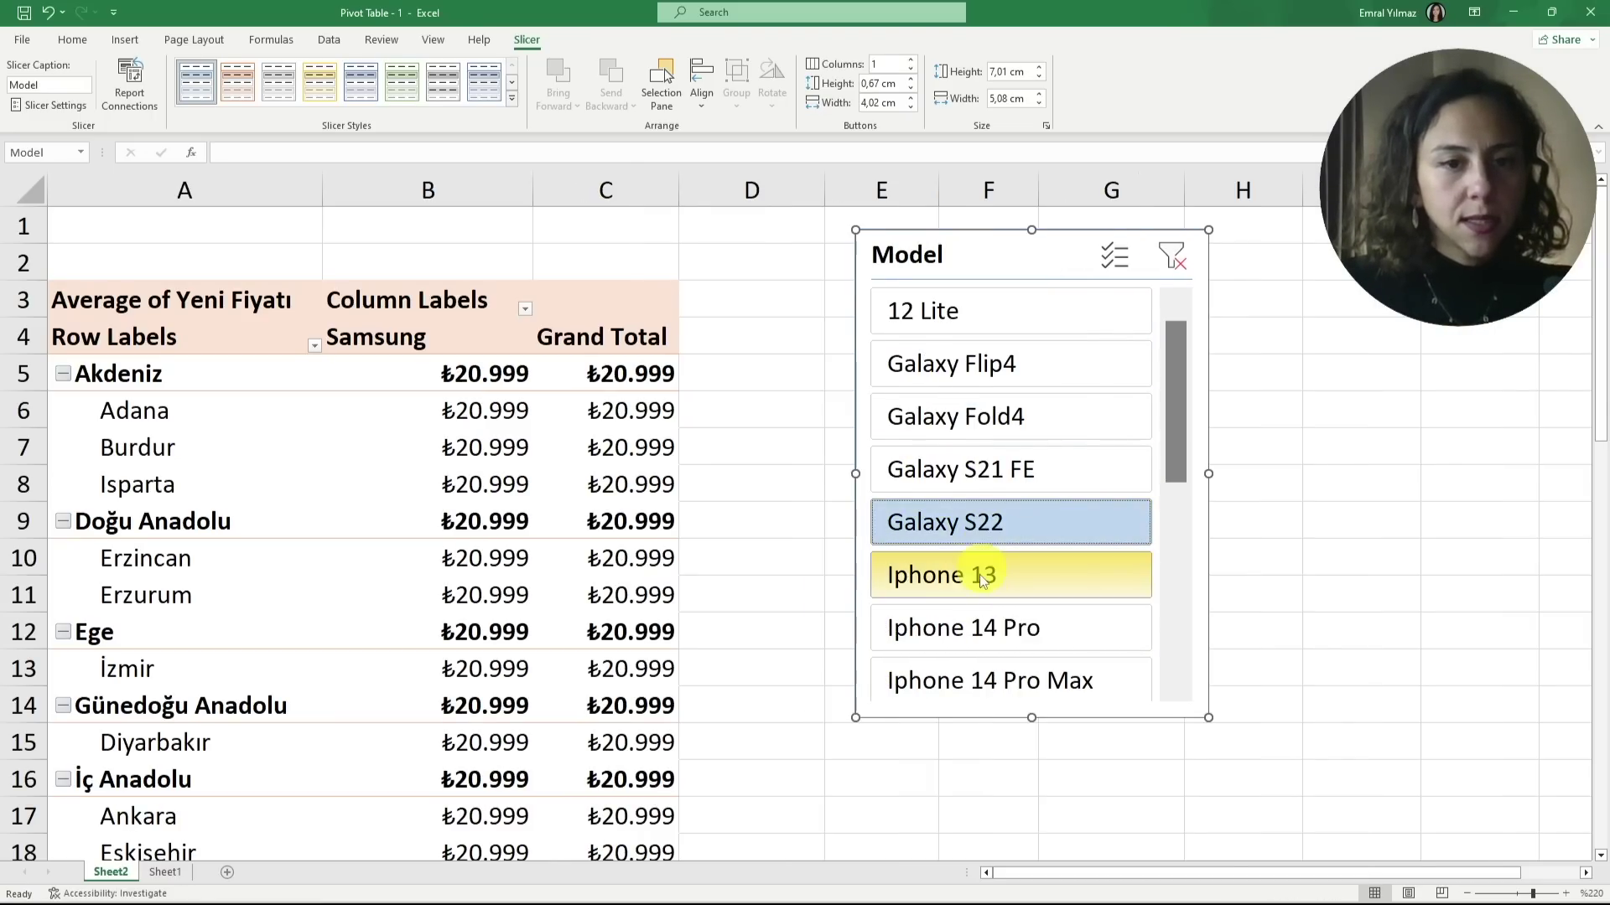
{"action": "left_click", "coordinate": [1003, 582], "text": "ctrl"}
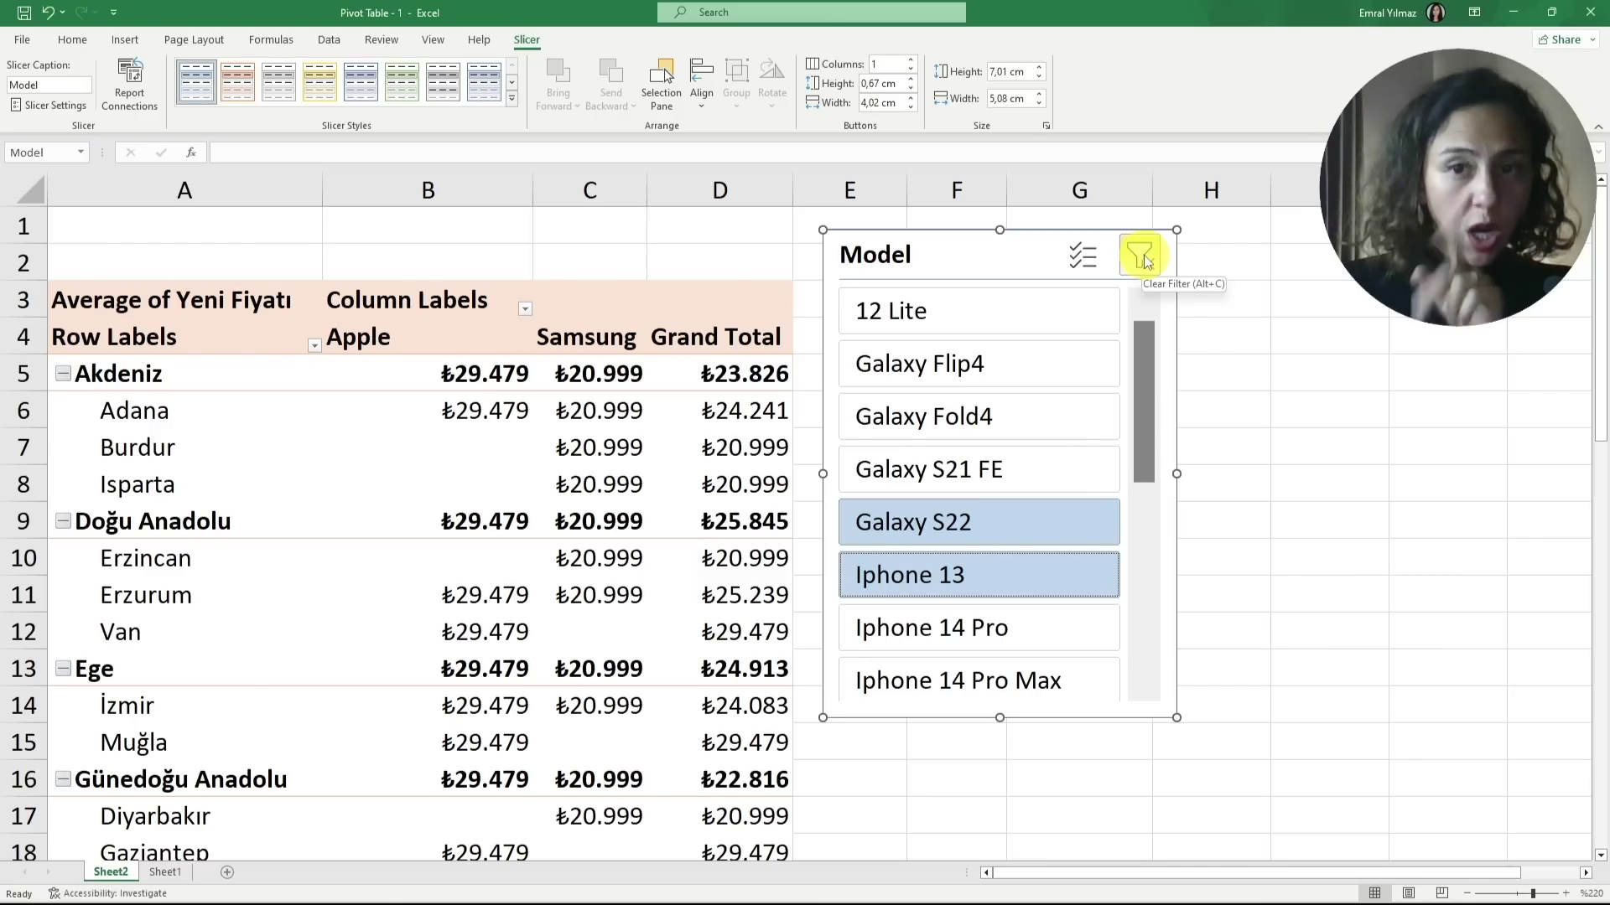
{"action": "left_click", "coordinate": [1141, 257]}
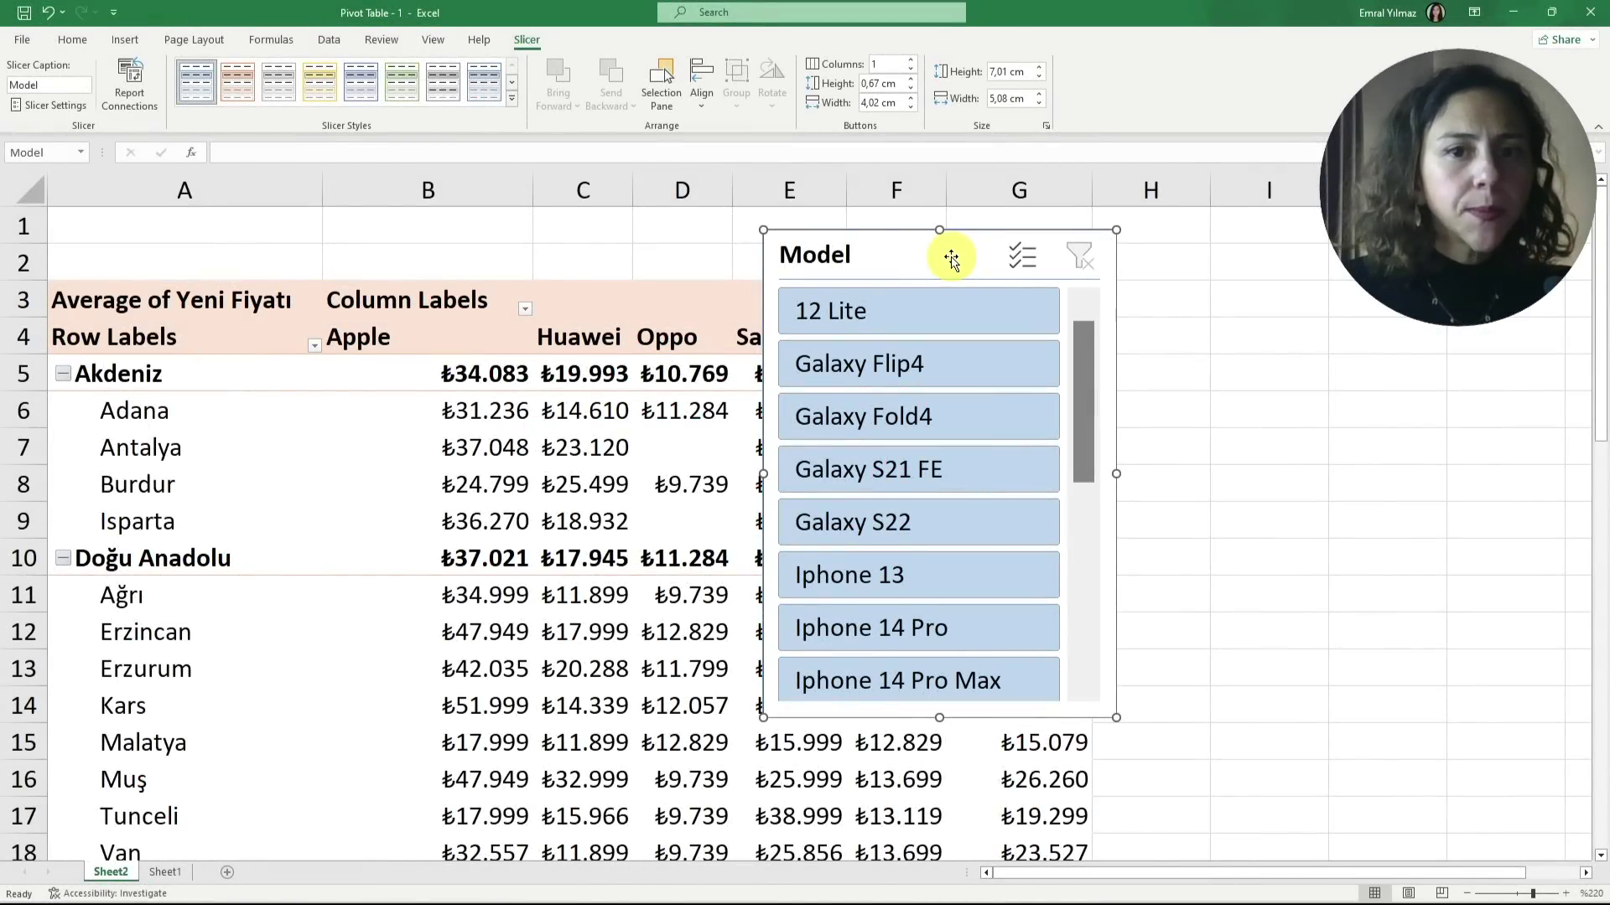
{"action": "left_click_drag", "start_coordinate": [951, 260], "coordinate": [1373, 264]}
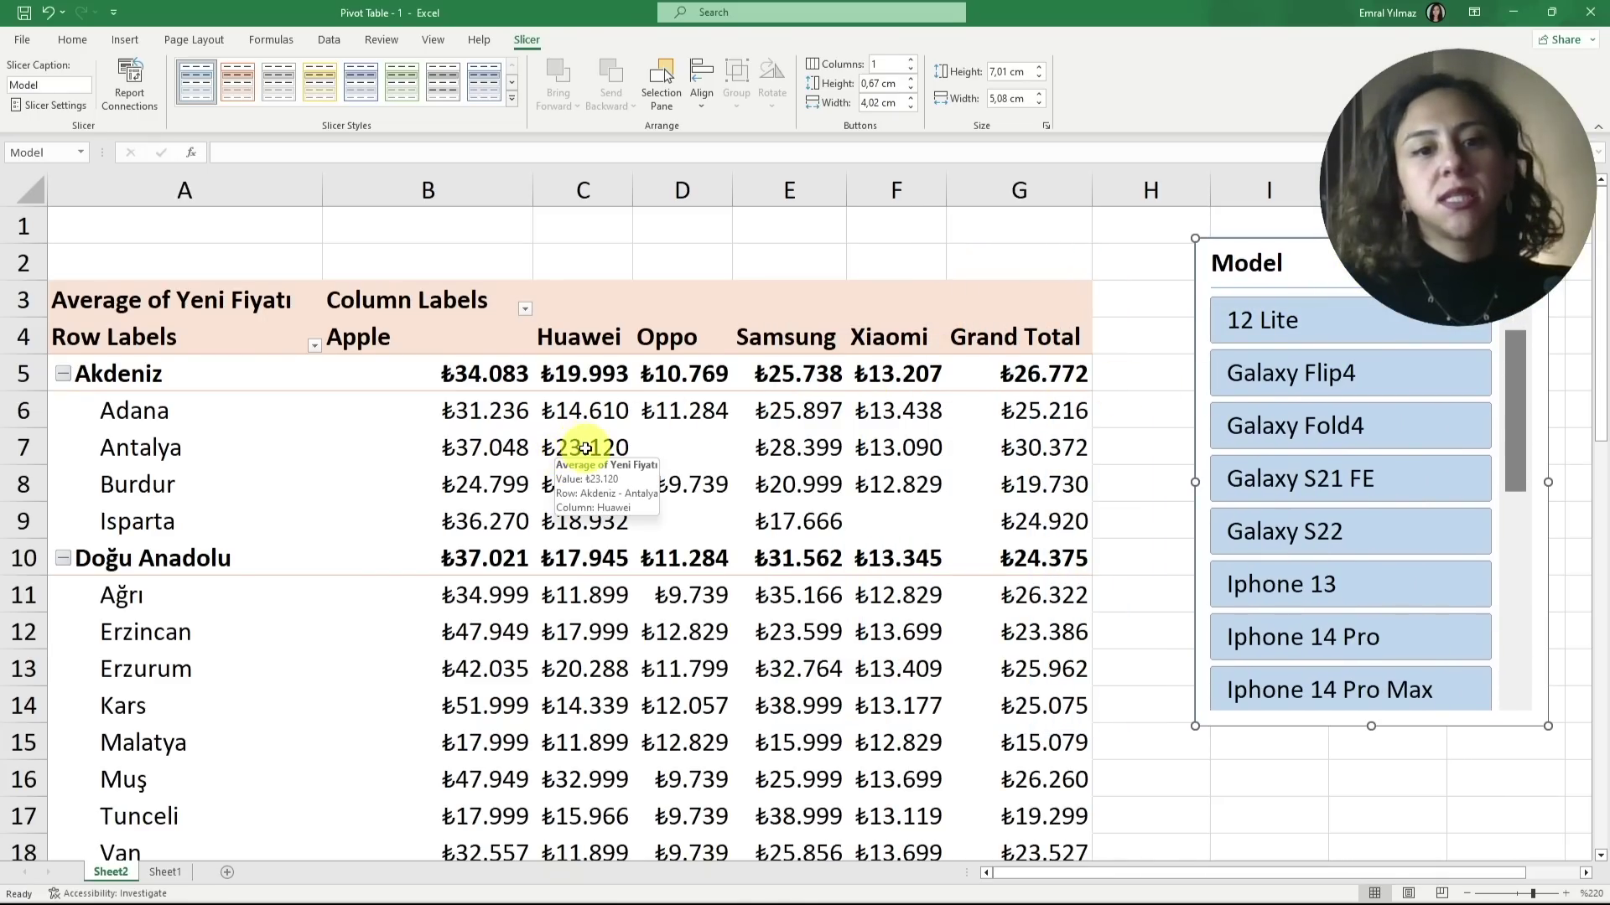
Insert a Tarih timeline and move it up over the pivot table
{"action": "left_click", "coordinate": [585, 447]}
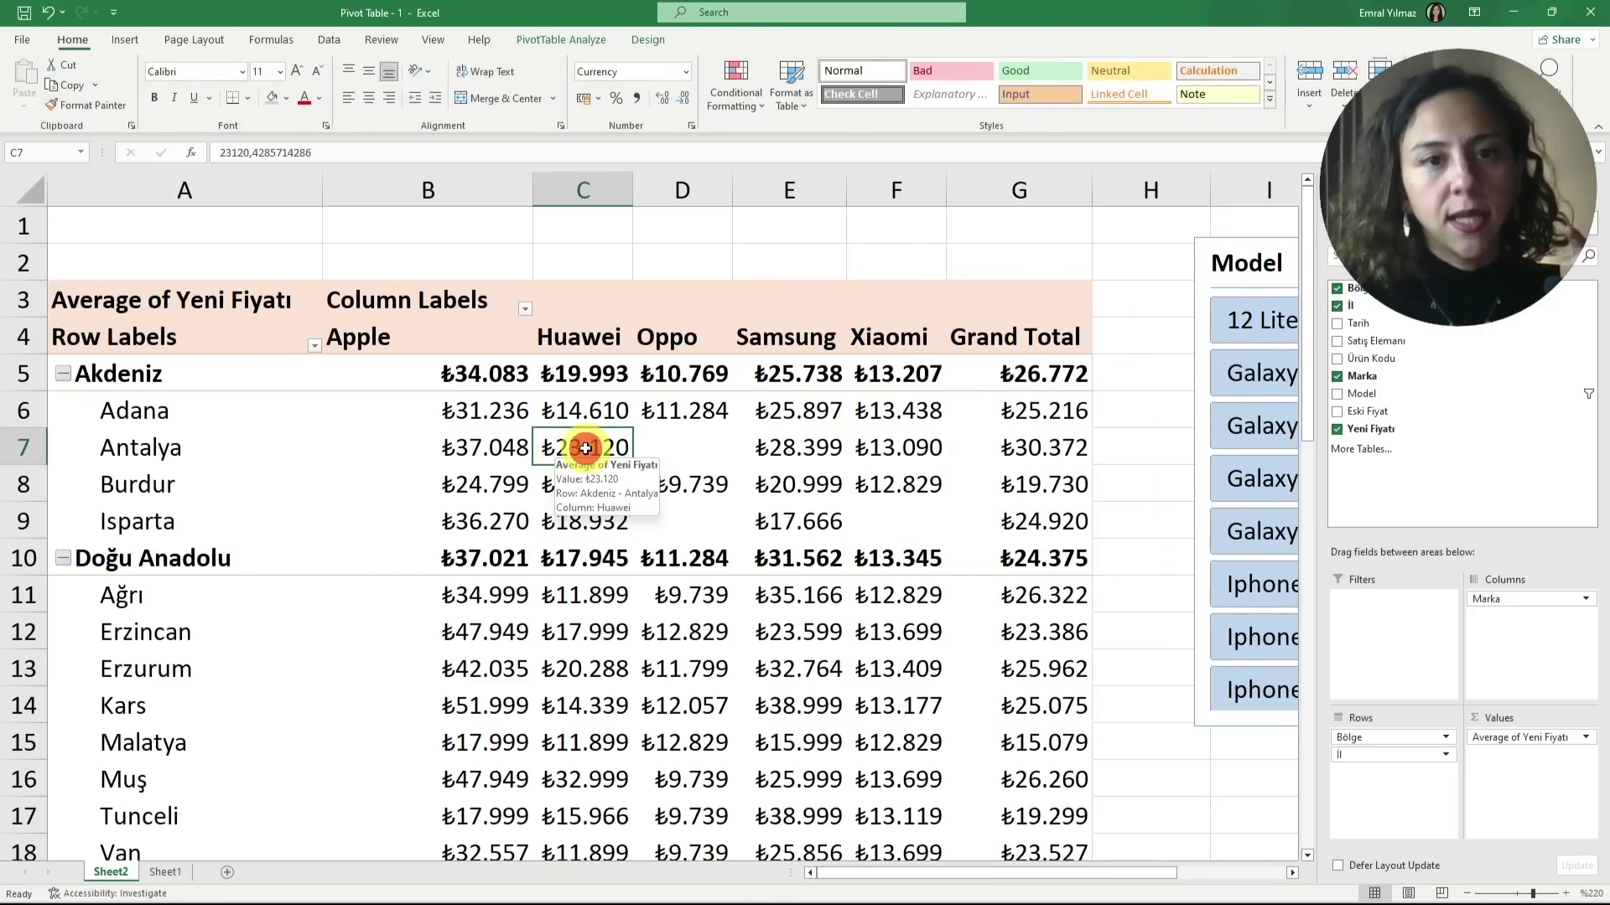
{"action": "left_click", "coordinate": [578, 42]}
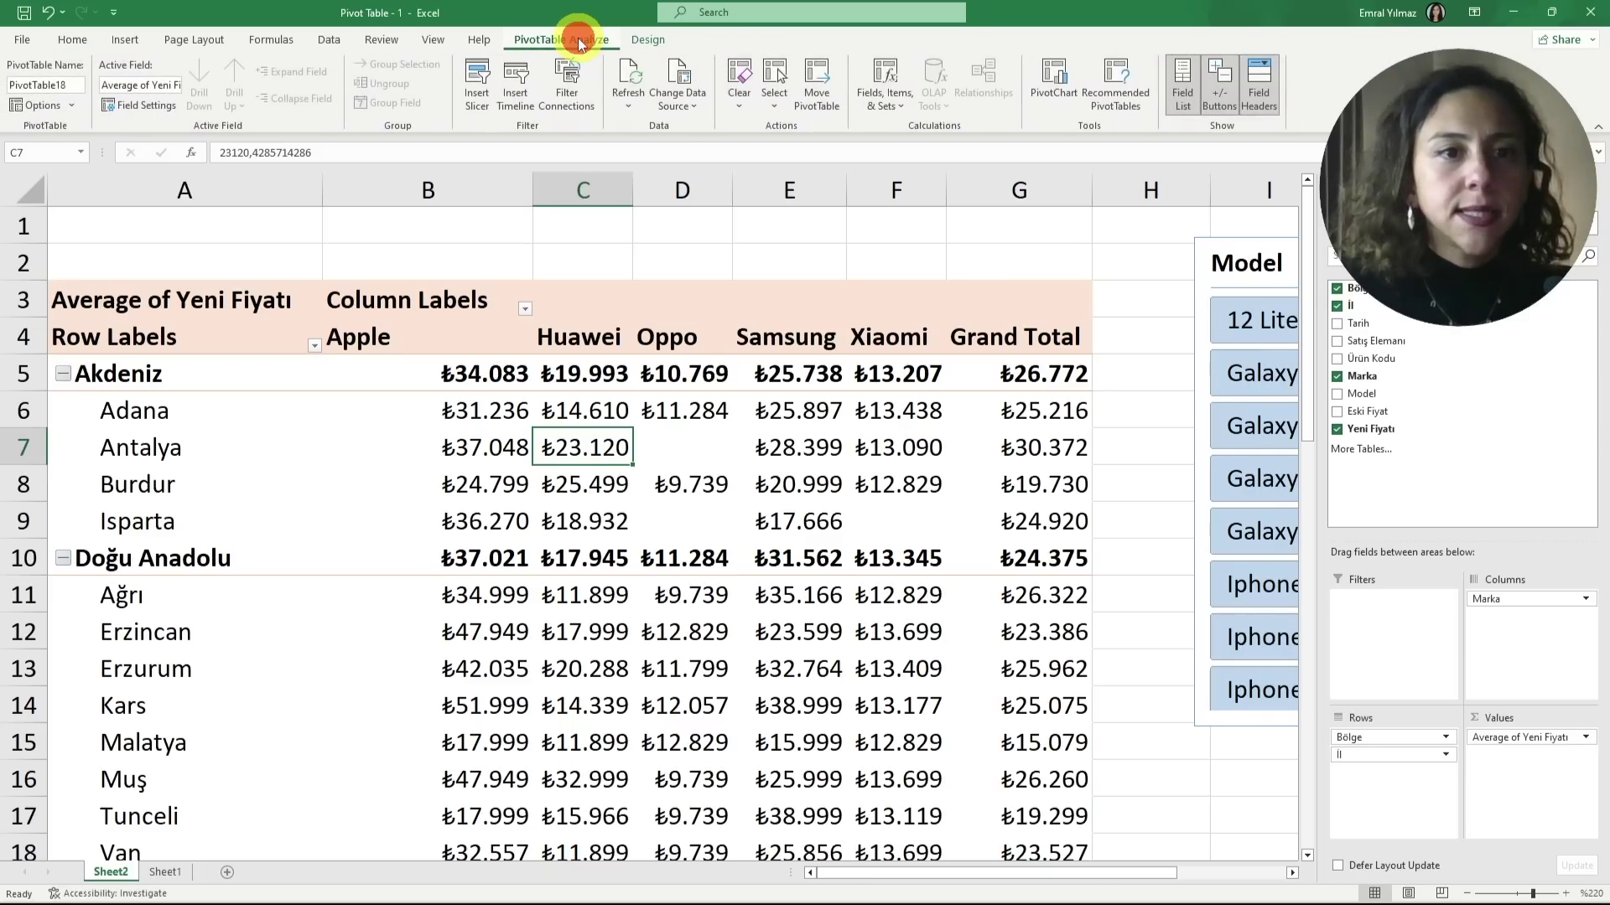
{"action": "left_click", "coordinate": [520, 74]}
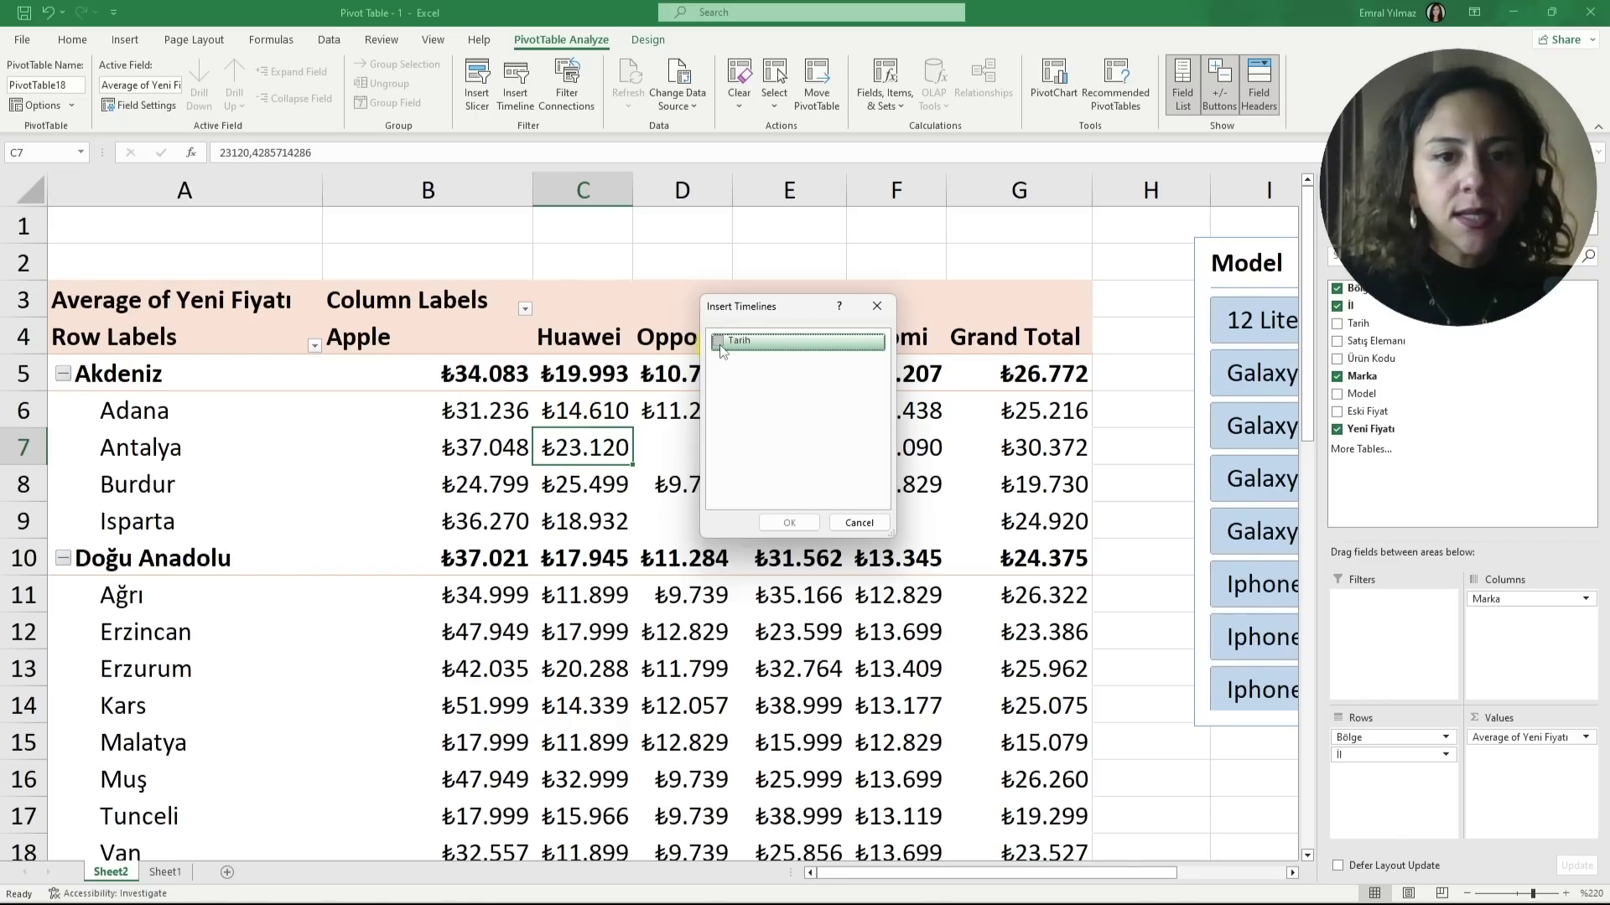
{"action": "left_click", "coordinate": [719, 342]}
{"action": "left_click", "coordinate": [784, 523]}
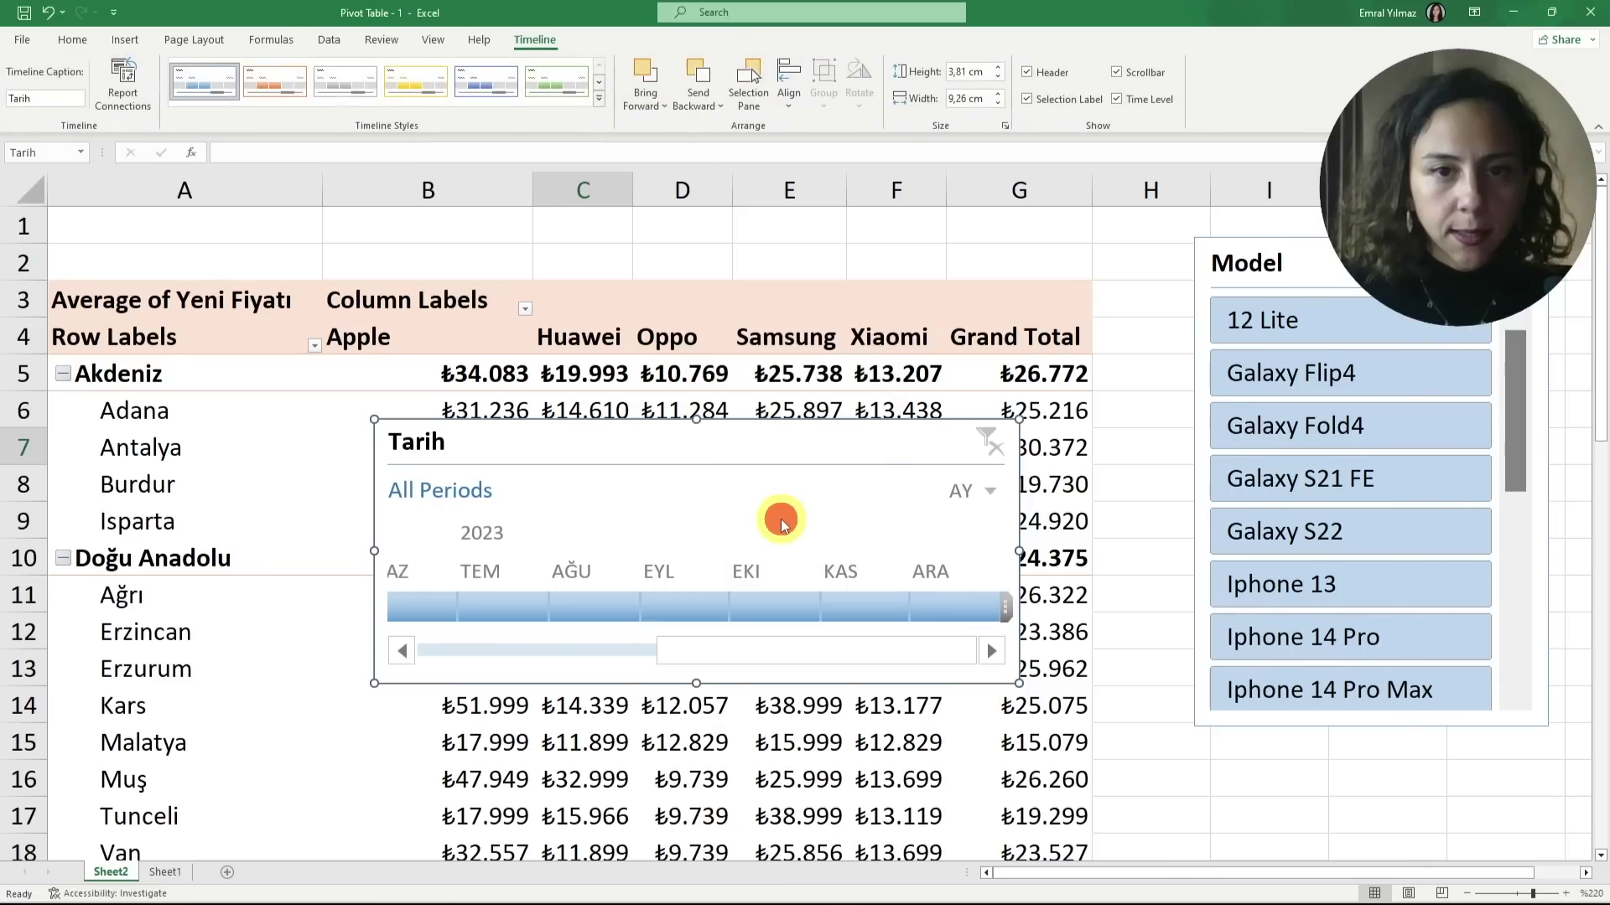
{"action": "left_click_drag", "start_coordinate": [704, 434], "coordinate": [904, 313]}
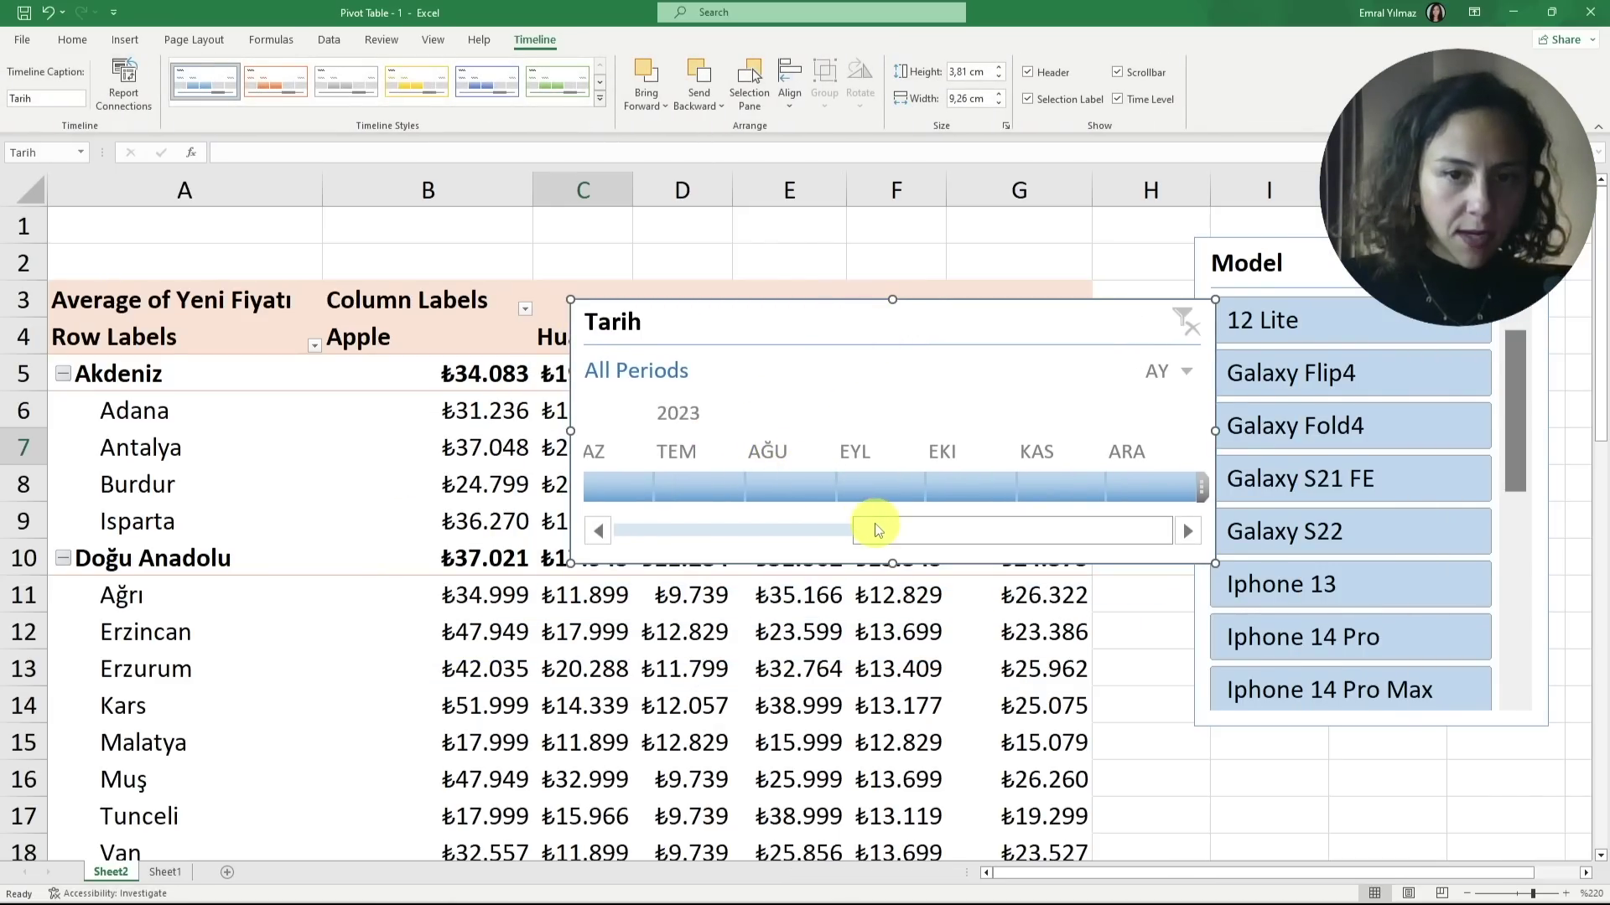
{"action": "left_click_drag", "start_coordinate": [873, 524], "coordinate": [796, 529]}
Set the timeline selection to January through June 2023 (OCA to HAZ)
{"action": "left_click", "coordinate": [641, 488]}
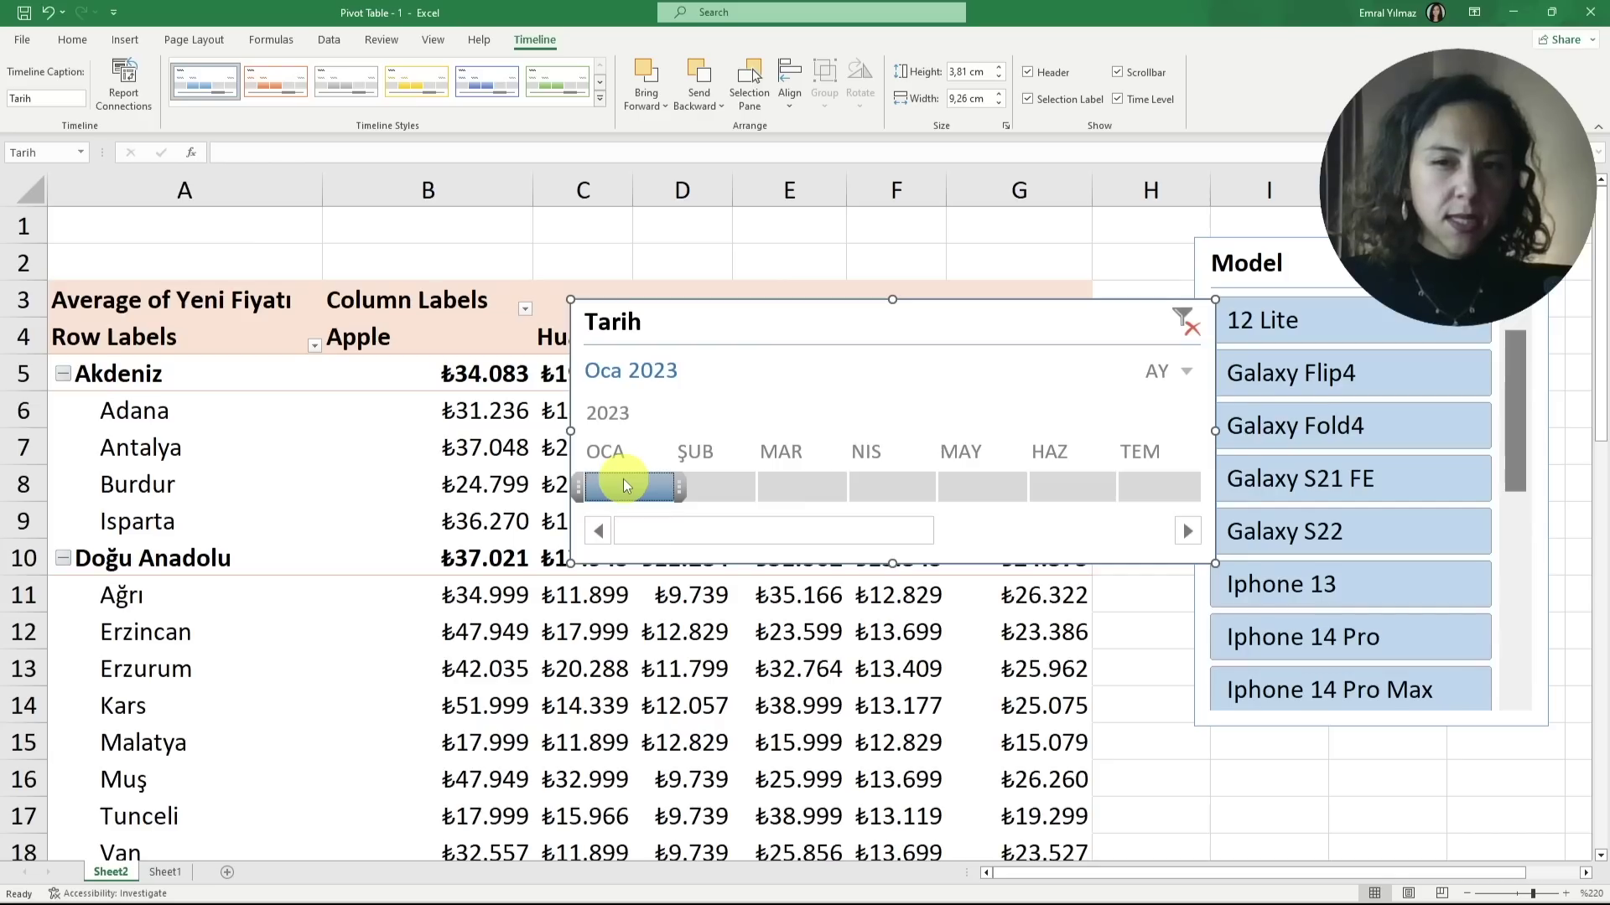
{"action": "left_click_drag", "start_coordinate": [622, 481], "coordinate": [801, 483]}
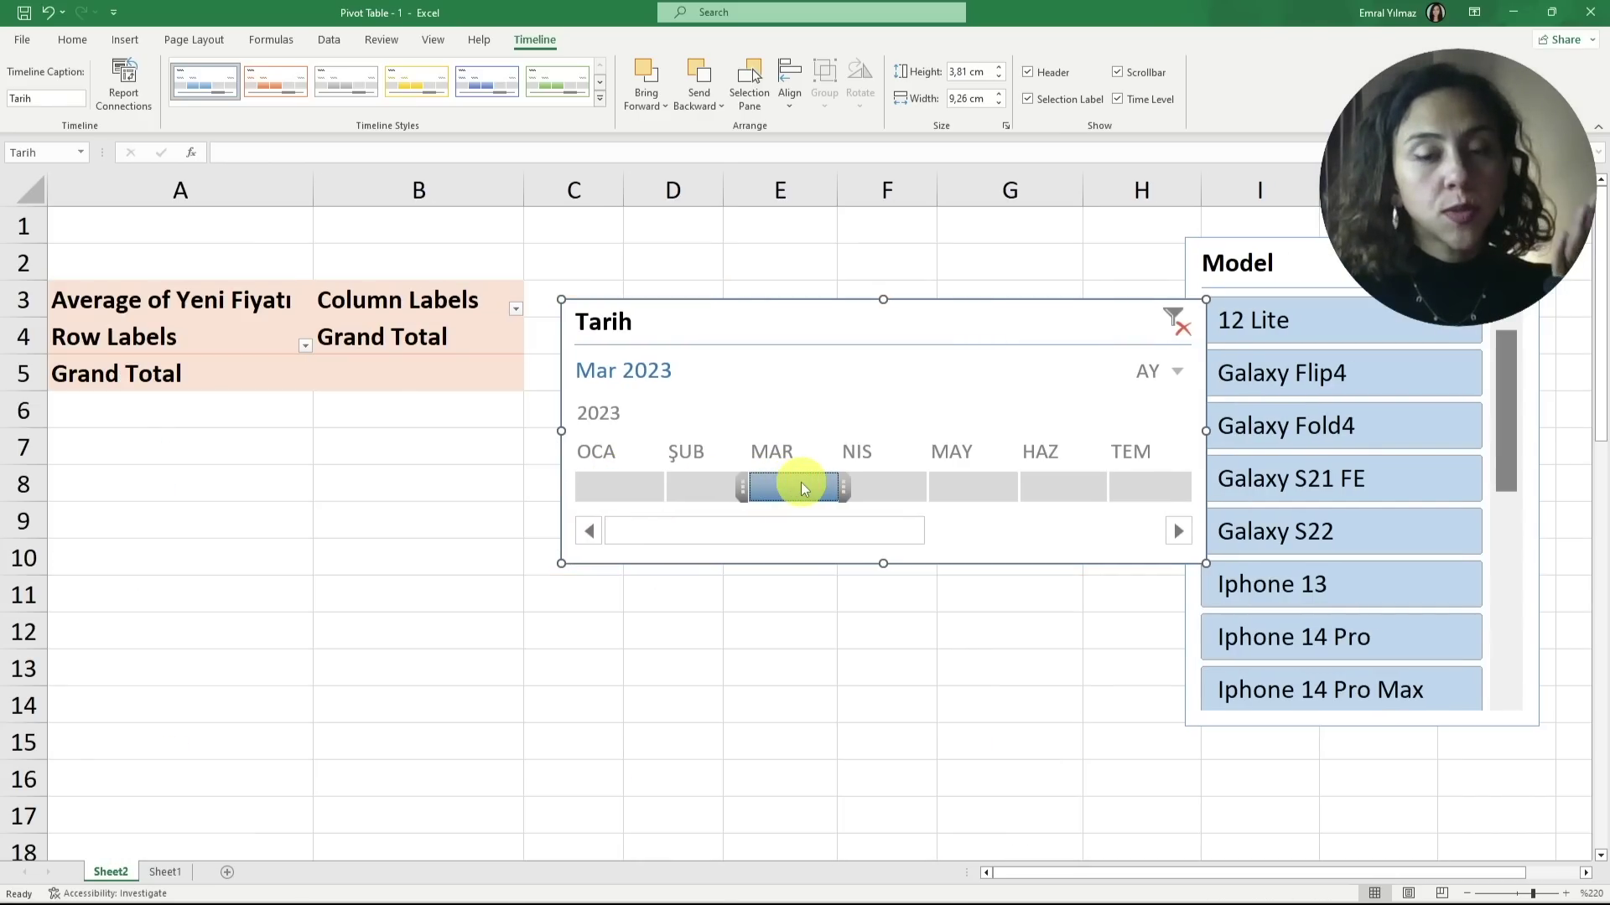
{"action": "left_click", "coordinate": [622, 486]}
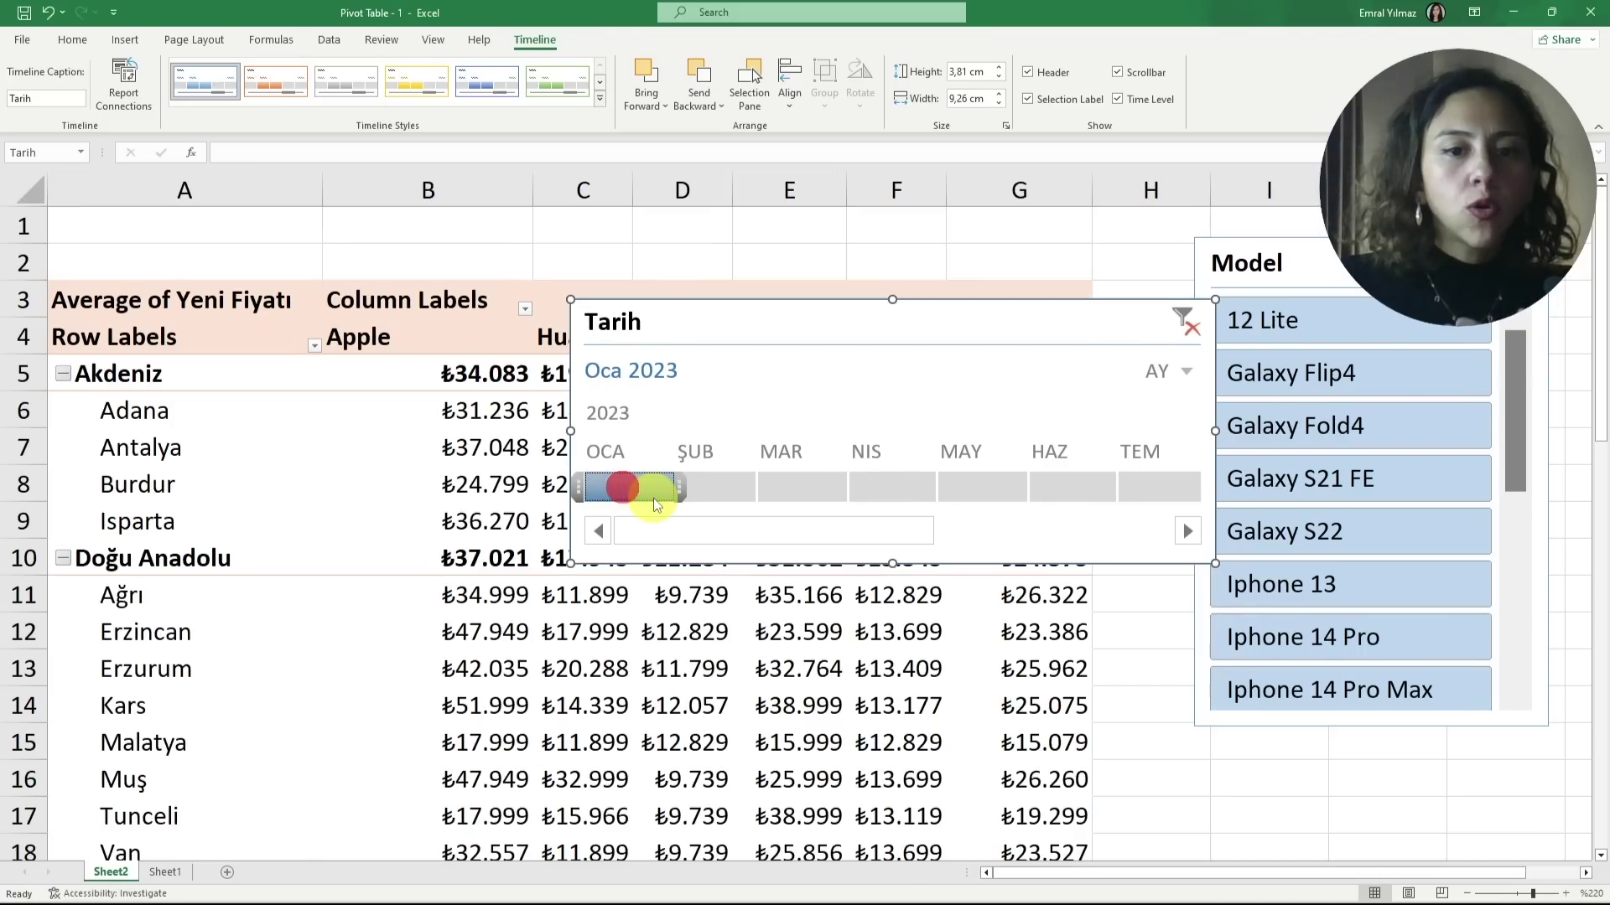
{"action": "left_click_drag", "start_coordinate": [679, 496], "coordinate": [816, 487]}
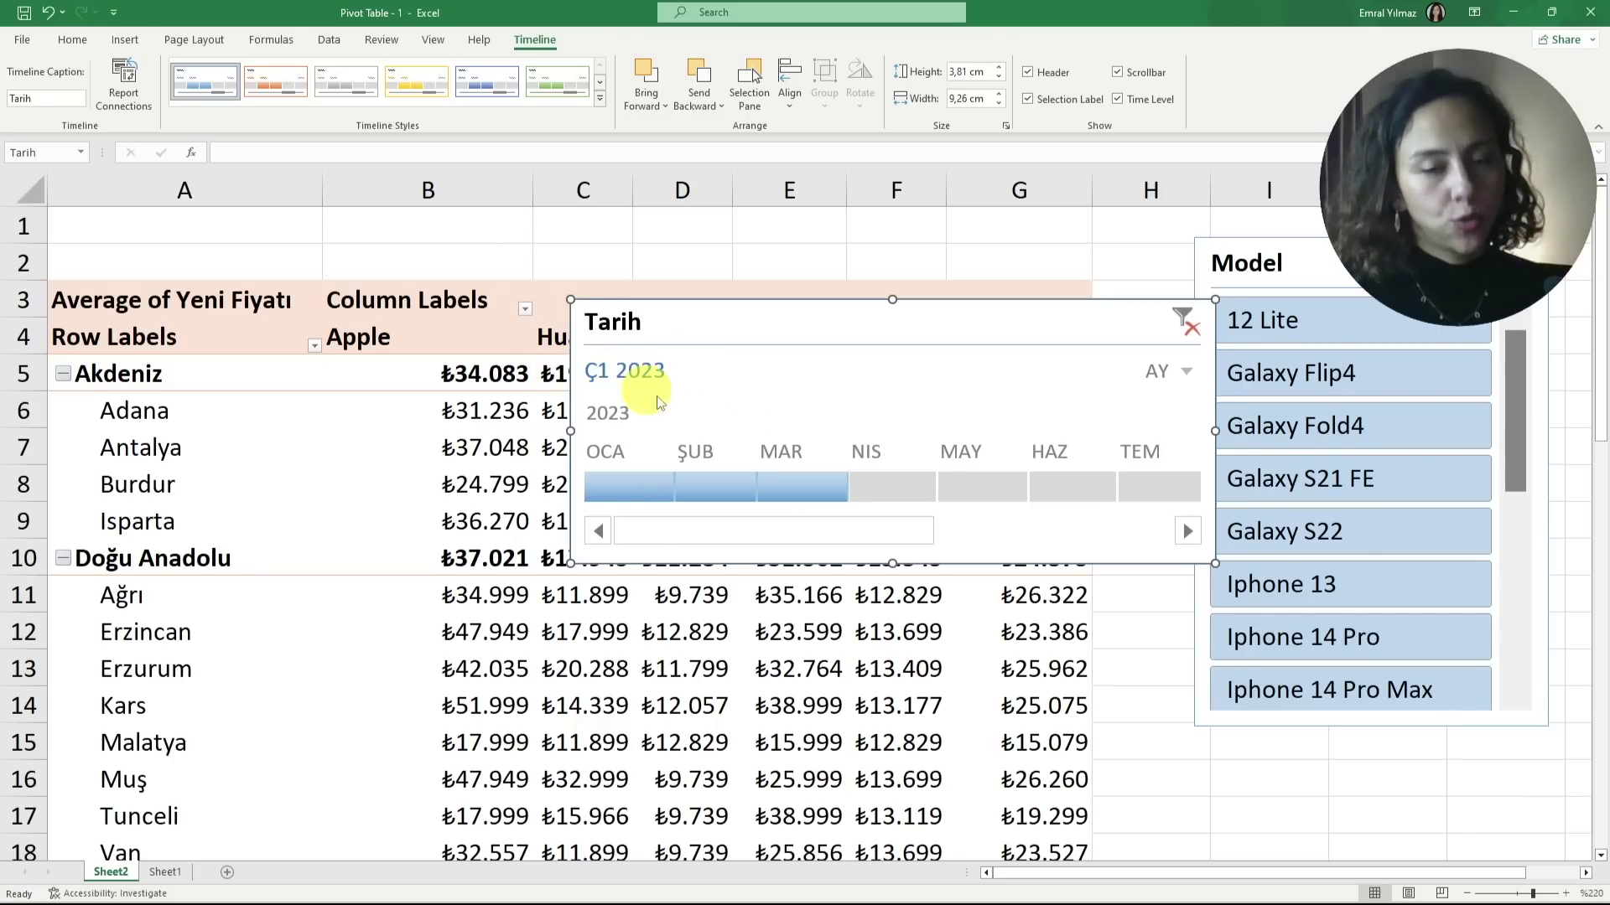
{"action": "mouse_move", "coordinate": [802, 486]}
{"action": "left_click_drag", "start_coordinate": [847, 482], "coordinate": [1050, 488]}
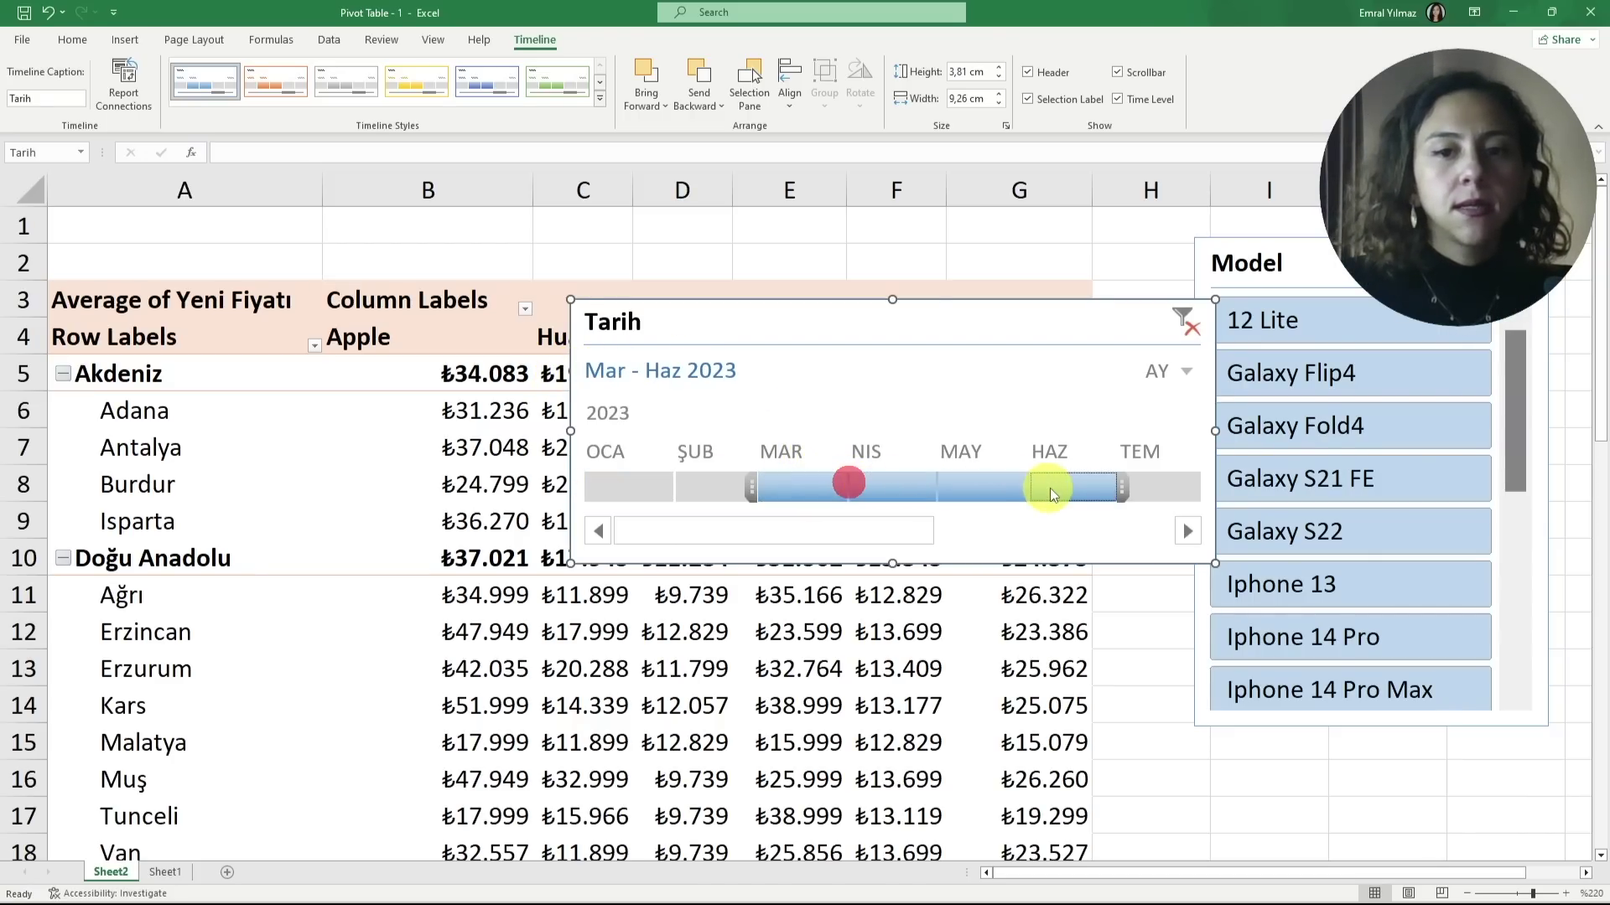
{"action": "left_click", "coordinate": [627, 491]}
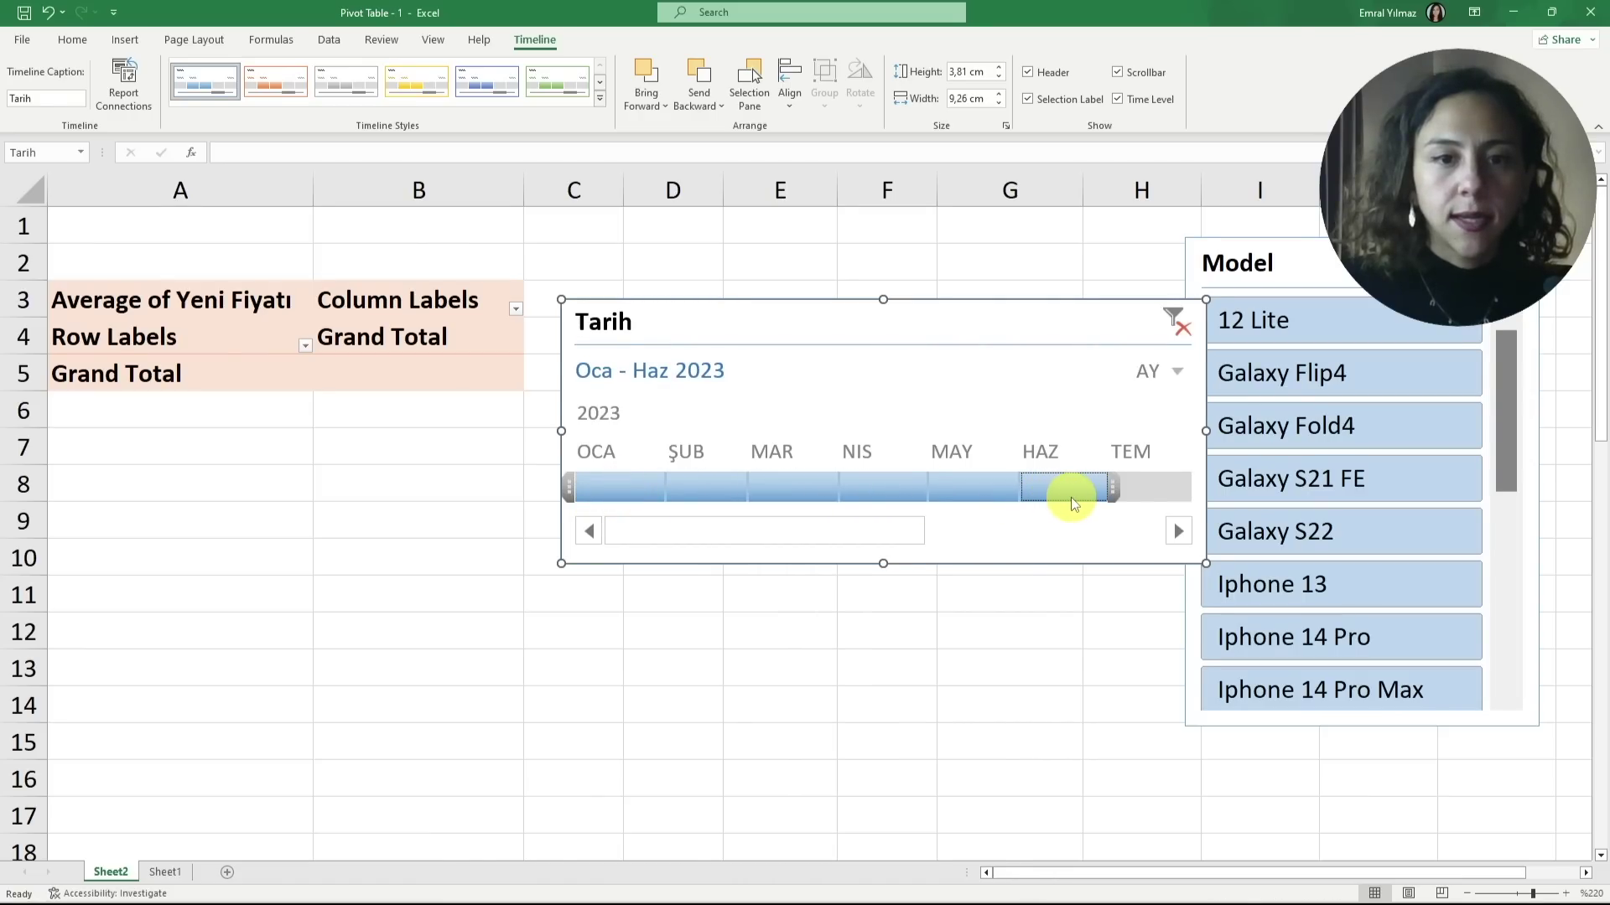
{"action": "left_click_drag", "start_coordinate": [627, 490], "coordinate": [1070, 494]}
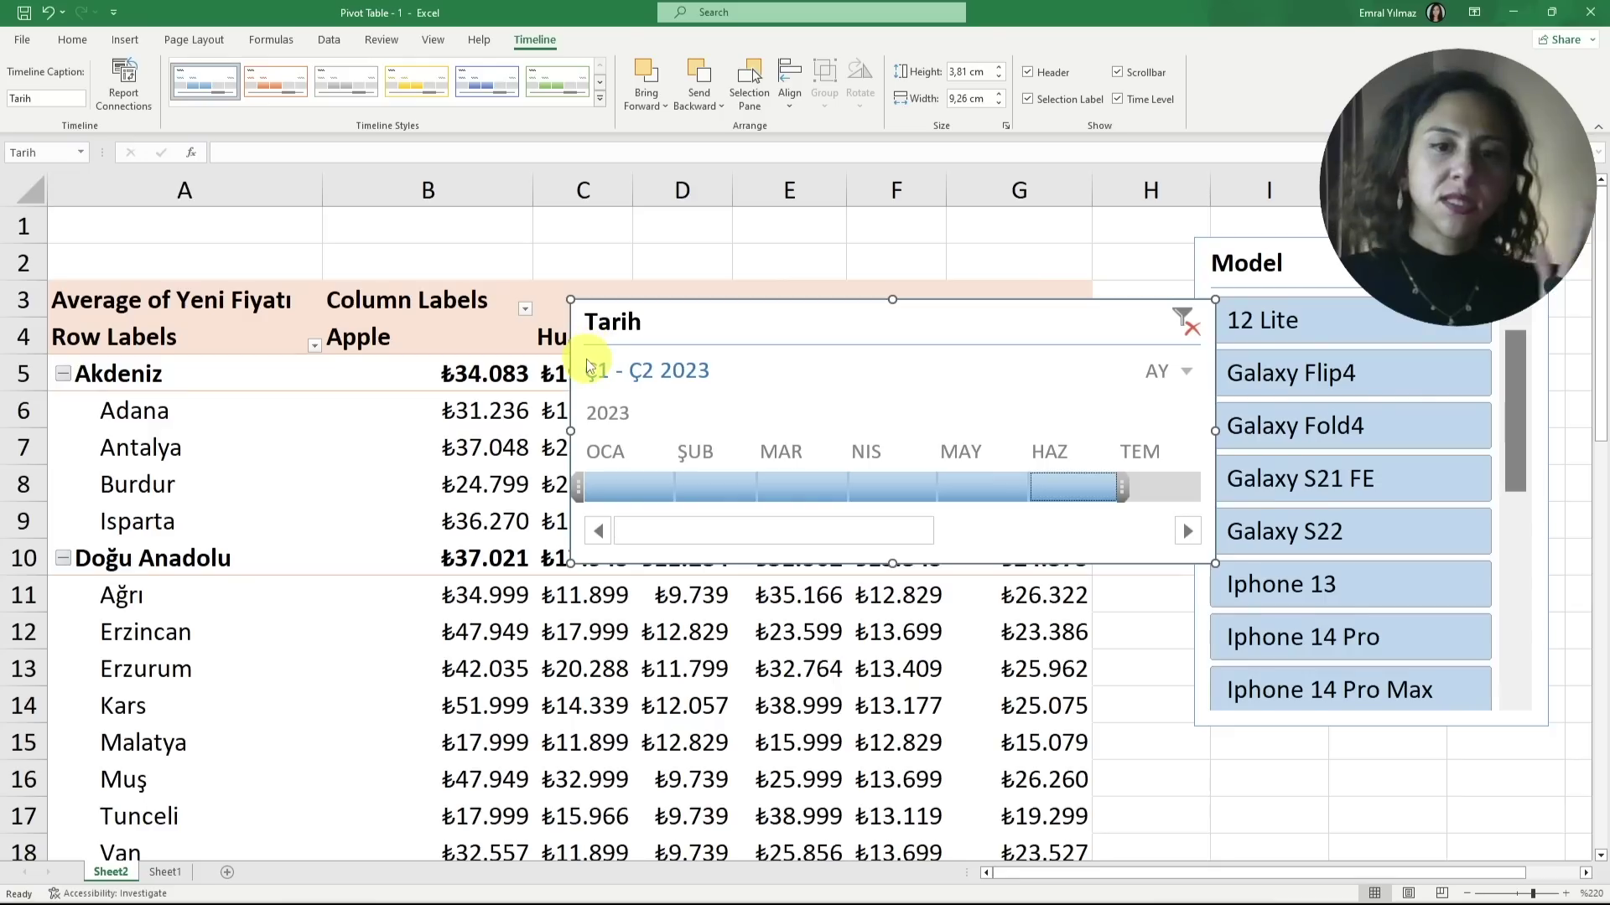